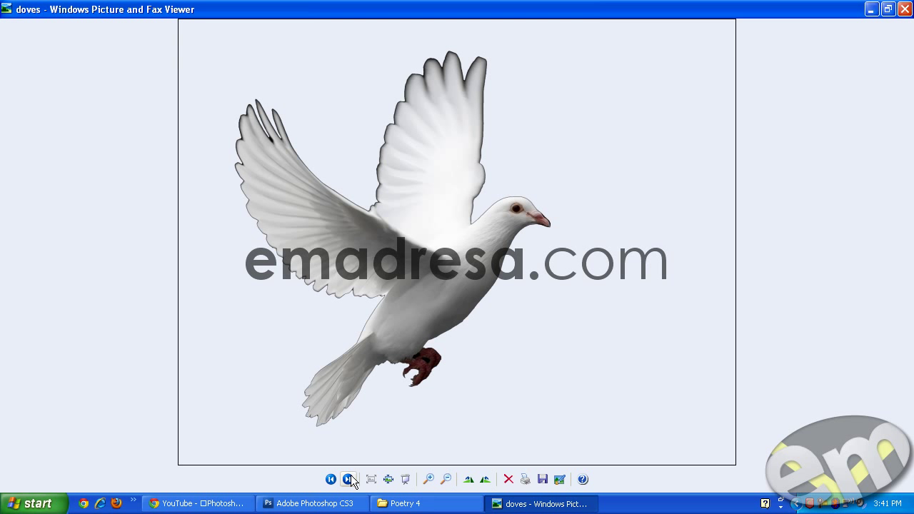
# - Open the nr_48_by_lady_sonata background image from the Poetry 4 folder in Photoshop and display it at 50% in an enlarged window
pyautogui.click(402, 503)
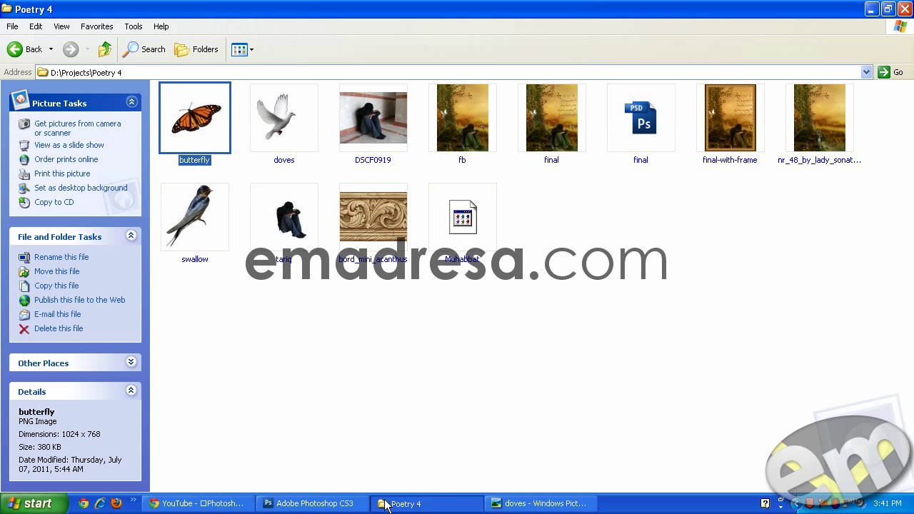
pyautogui.click(663, 274)
pyautogui.moveTo(793, 152); pyautogui.dragTo(352, 254)
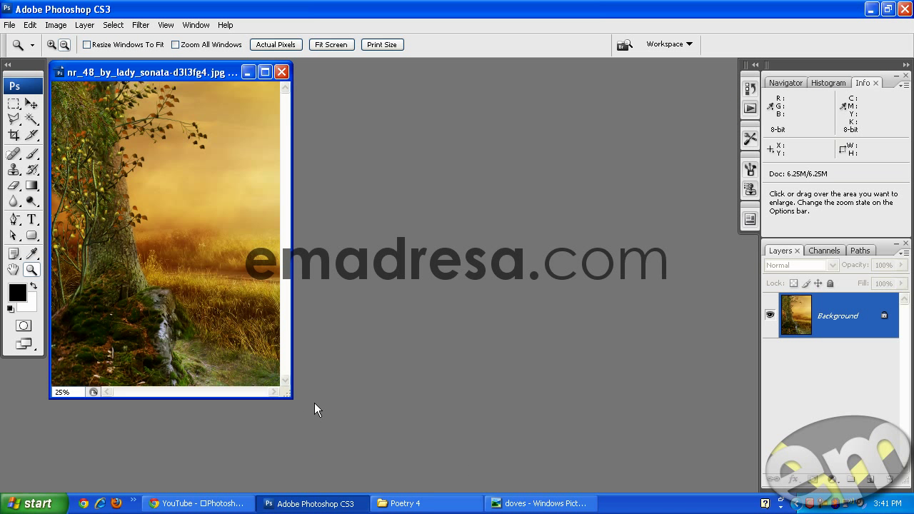
pyautogui.moveTo(291, 397); pyautogui.dragTo(728, 482)
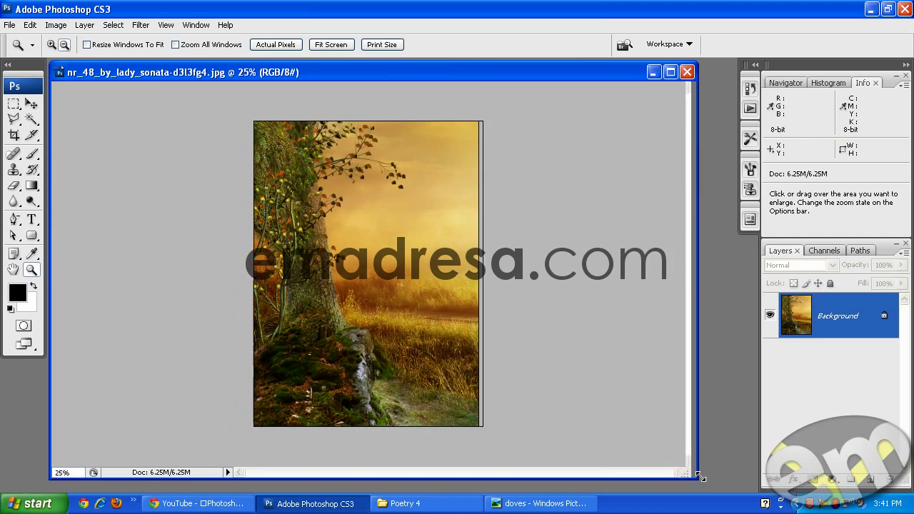
pyautogui.click(285, 44)
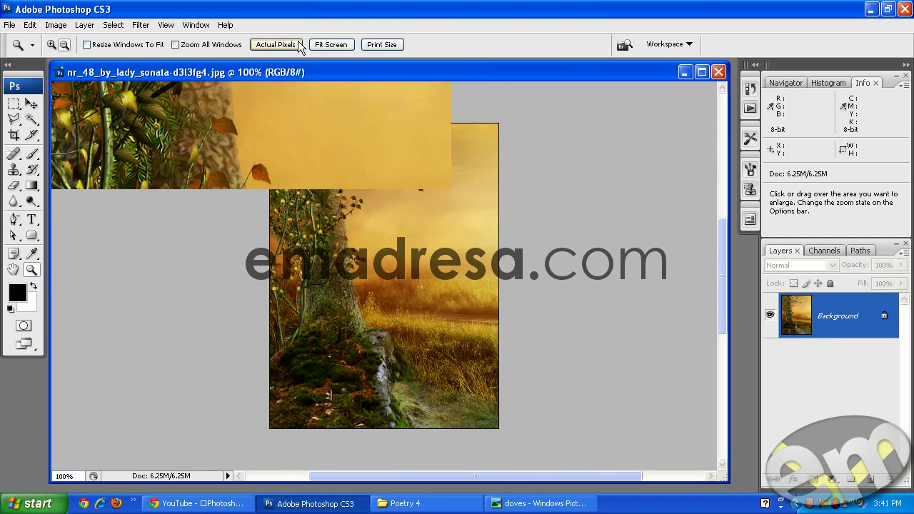
pyautogui.click(496, 324)
pyautogui.click(495, 322)
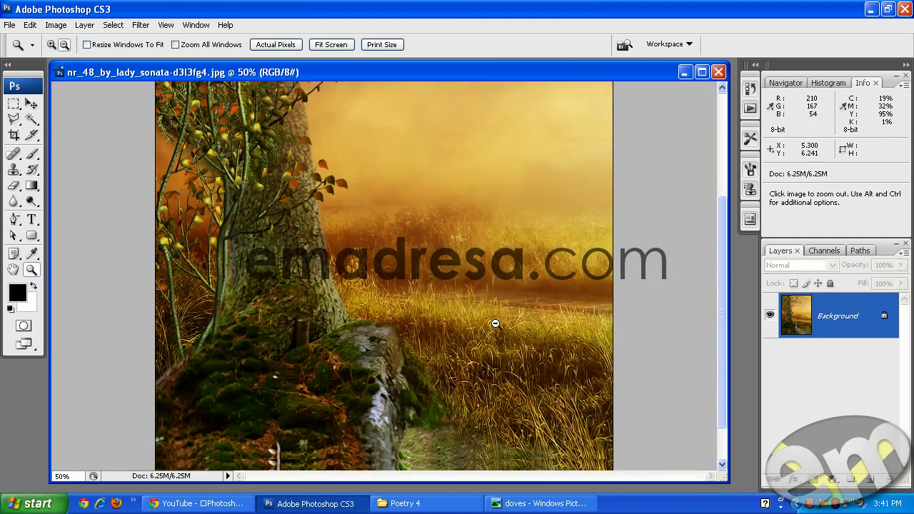
# - Open the cut-out PNG of the seated man from the Poetry 4 folder in Photoshop
pyautogui.click(404, 504)
pyautogui.click(416, 368)
pyautogui.click(316, 251)
pyautogui.moveTo(316, 251); pyautogui.dragTo(405, 289)
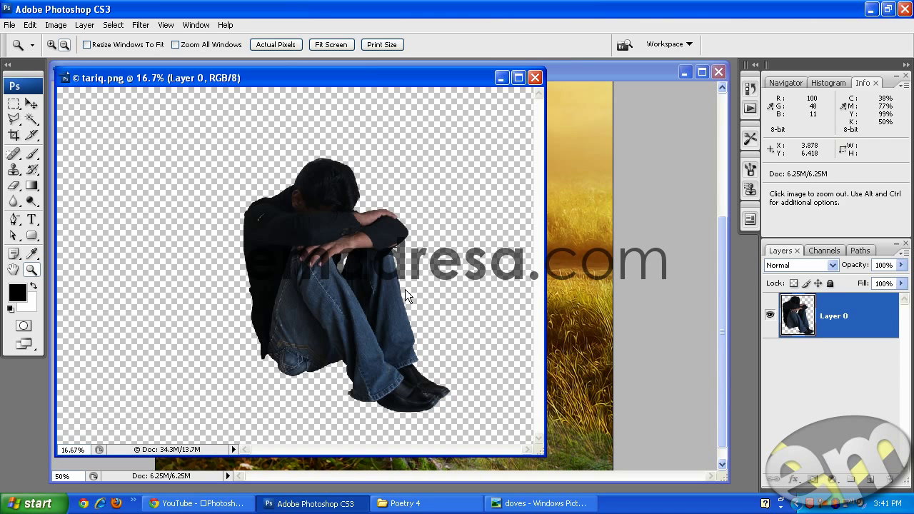
# - Copy the seated man into the tree background document and scale him proportionally to 42.6%
pyautogui.press('v')
pyautogui.moveTo(334, 220); pyautogui.dragTo(564, 244)
pyautogui.moveTo(540, 142); pyautogui.dragTo(433, 188)
pyautogui.moveTo(723, 129); pyautogui.dragTo(551, 348)
pyautogui.moveTo(467, 396); pyautogui.dragTo(523, 262)
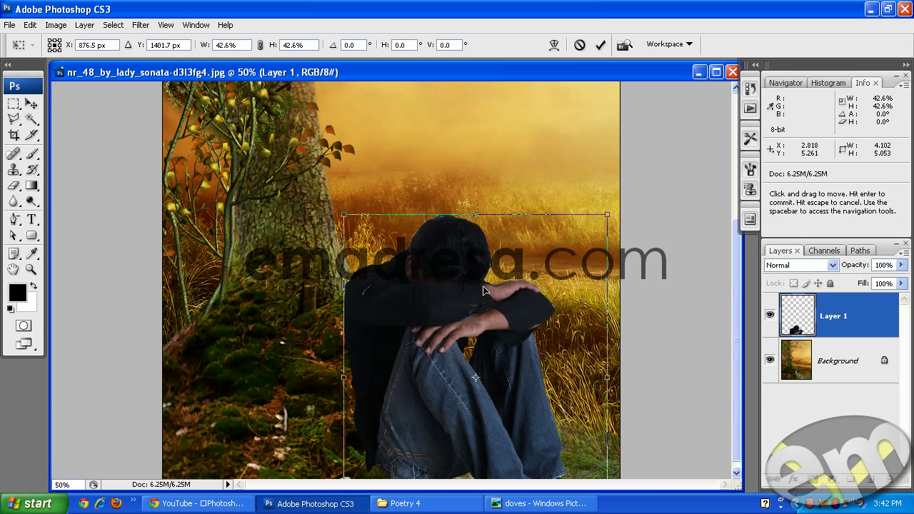
pyautogui.scroll(-1, 740, 289)
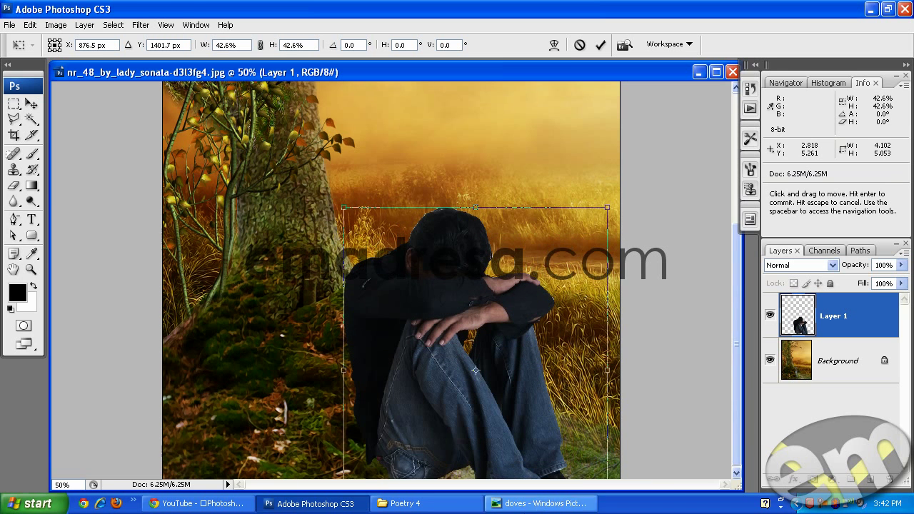
# - Check the man's size in the finished final picture, then scale him to 29.7% and place him next to the rock
pyautogui.click(541, 503)
pyautogui.click(348, 479)
pyautogui.click(348, 479)
pyautogui.click(348, 479)
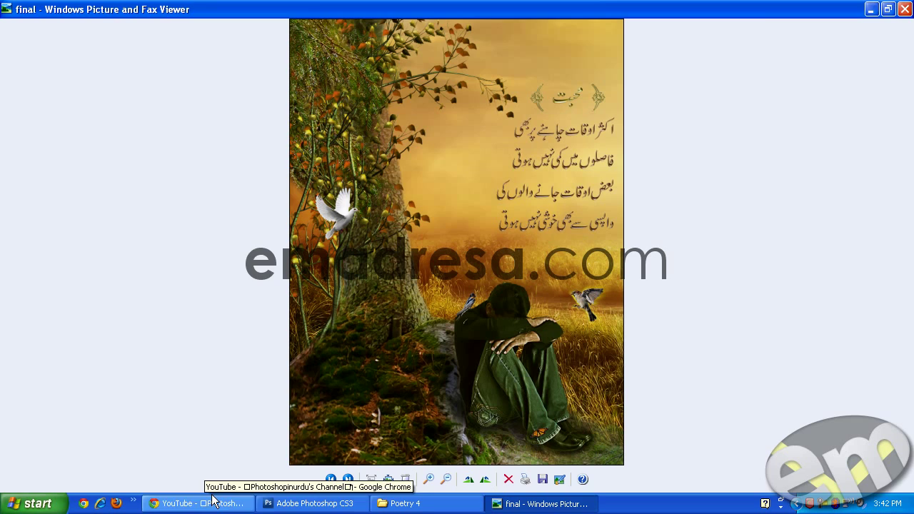
pyautogui.click(307, 504)
pyautogui.moveTo(490, 279); pyautogui.dragTo(526, 252)
pyautogui.moveTo(638, 179); pyautogui.dragTo(600, 217)
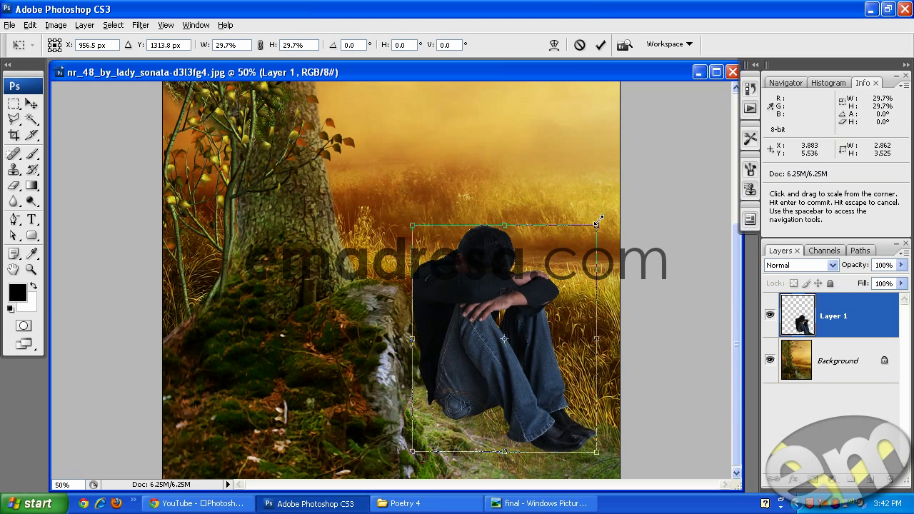
pyautogui.press('Return')
pyautogui.moveTo(477, 340)
pyautogui.mouseDown()
pyautogui.moveTo(451, 357)
pyautogui.moveTo(485, 353)
pyautogui.mouseUp()
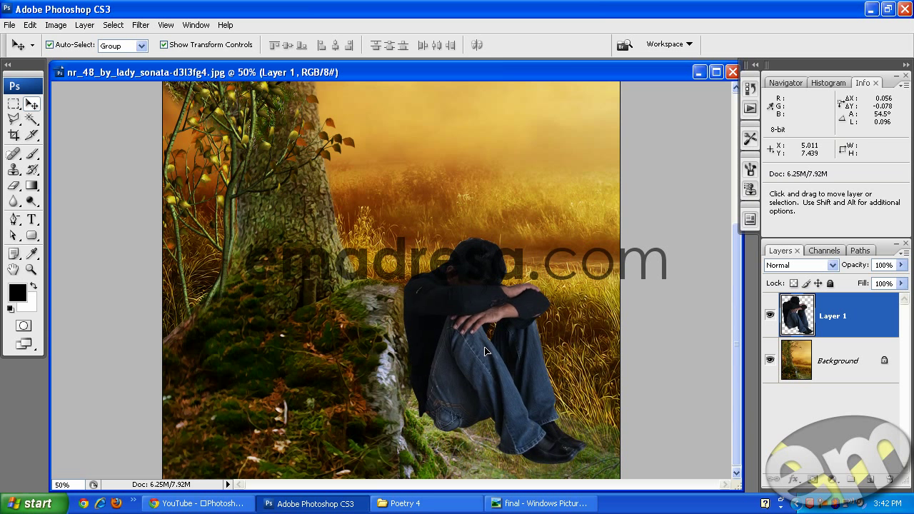
# - Scale the seated man to 93.7% and nudge him against the rock, comparing his placement with the final picture
pyautogui.hotkey('ctrl', 't')
pyautogui.moveTo(585, 235); pyautogui.dragTo(581, 244)
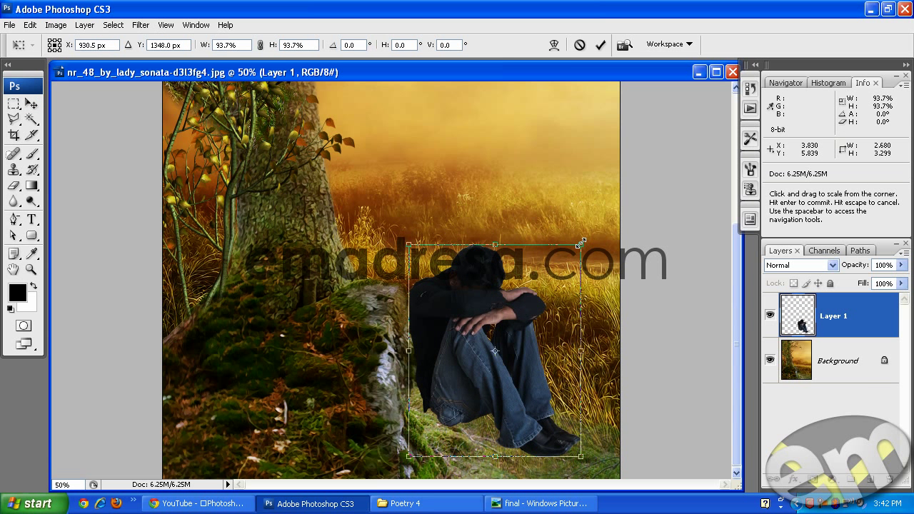
pyautogui.press('Return')
pyautogui.moveTo(478, 326); pyautogui.dragTo(472, 334)
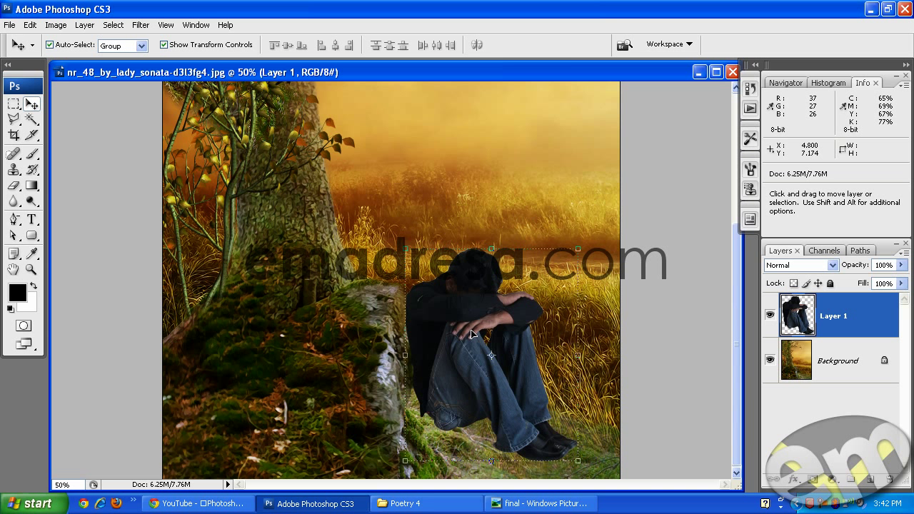
pyautogui.click(557, 188)
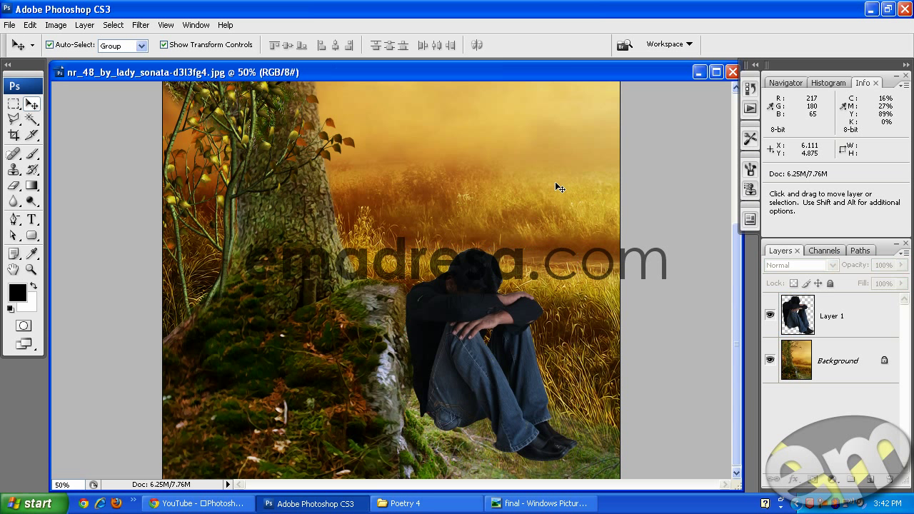
pyautogui.click(475, 334)
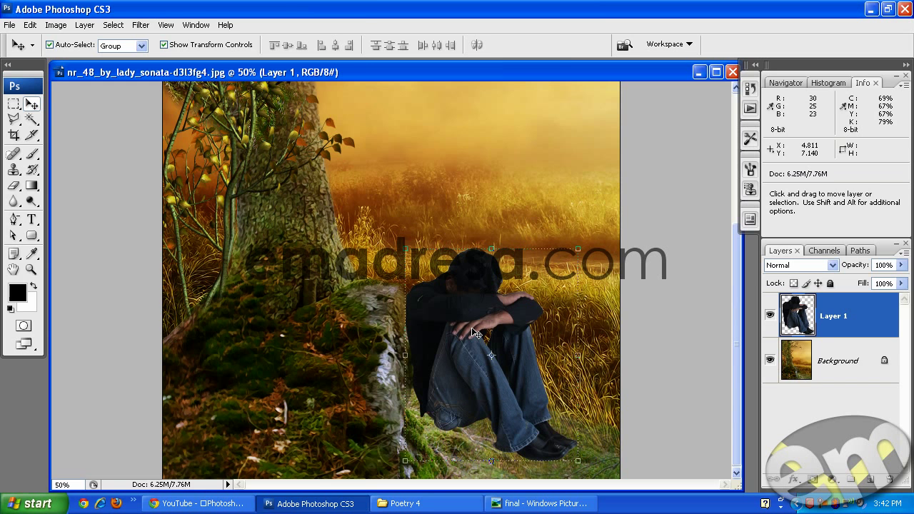
pyautogui.click(561, 507)
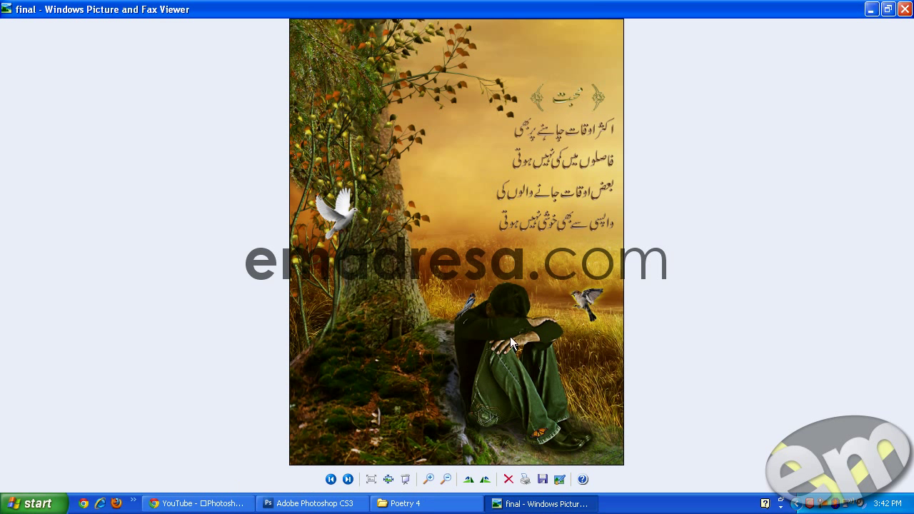
pyautogui.click(307, 504)
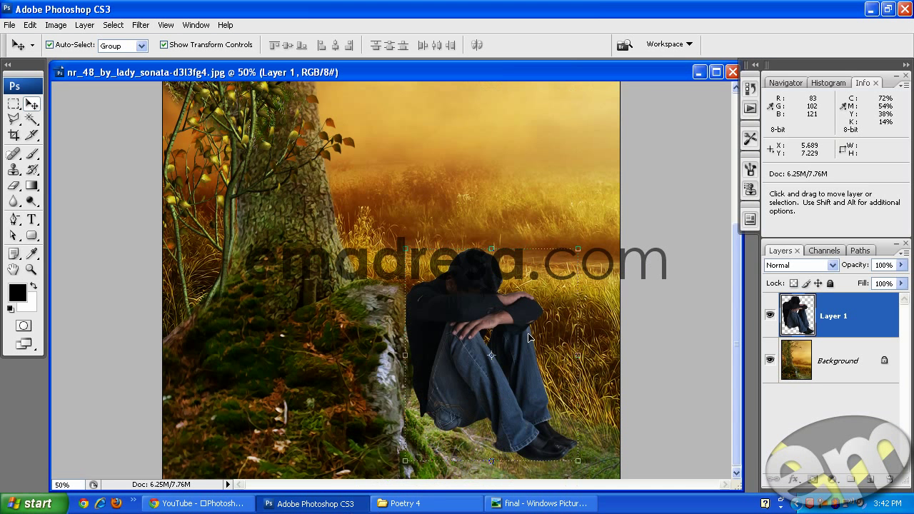
# - Rename the seated man's layer as "safe copy"
pyautogui.doubleClick(841, 316)
pyautogui.write('safe')
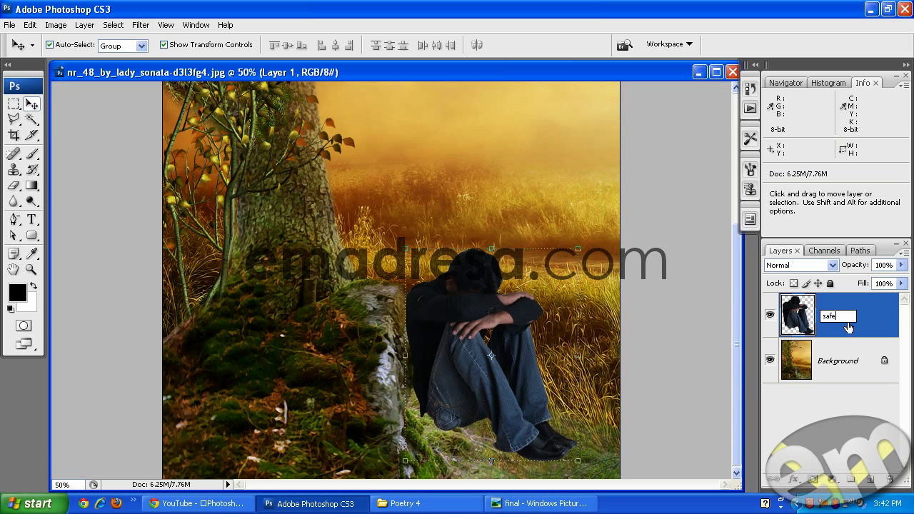
pyautogui.write(' copy')
pyautogui.press('Return')
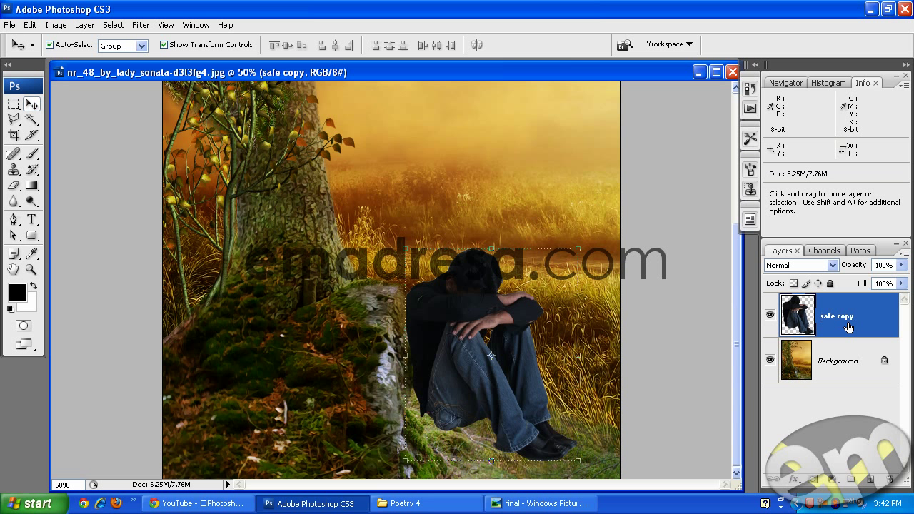
# - Duplicate the safe copy layer, hide the original, and rename the duplicate as "working"
pyautogui.moveTo(849, 327); pyautogui.dragTo(871, 479)
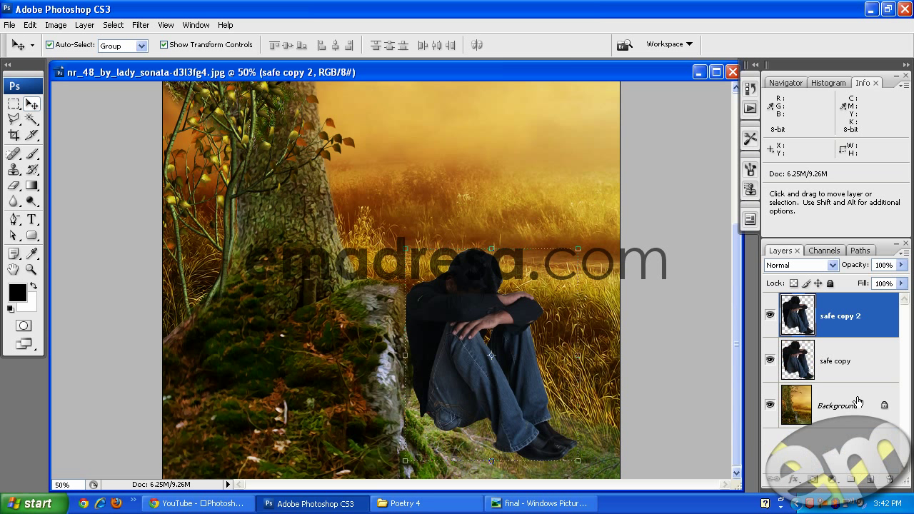
pyautogui.click(769, 360)
pyautogui.doubleClick(843, 317)
pyautogui.write('working')
pyautogui.press('Return')
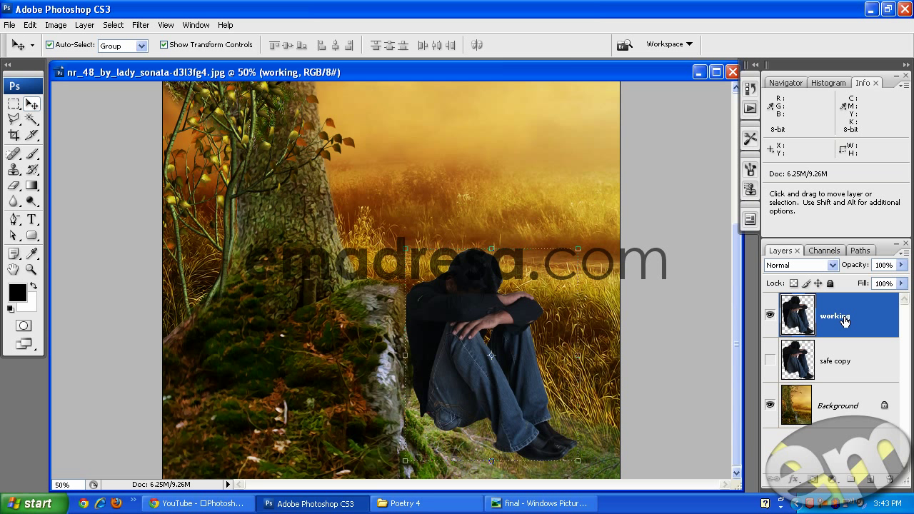
# - Duplicate the working layer and keep the new copy selected
pyautogui.moveTo(845, 321); pyautogui.dragTo(870, 479)
pyautogui.click(860, 363)
pyautogui.click(864, 317)
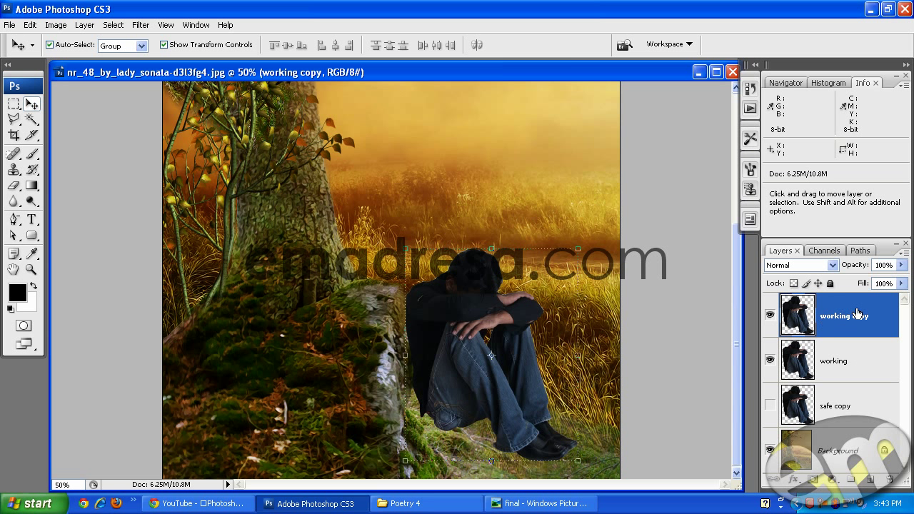
# - Apply the High Pass filter with a 4.0 pixel radius to the working copy layer
pyautogui.click(133, 29)
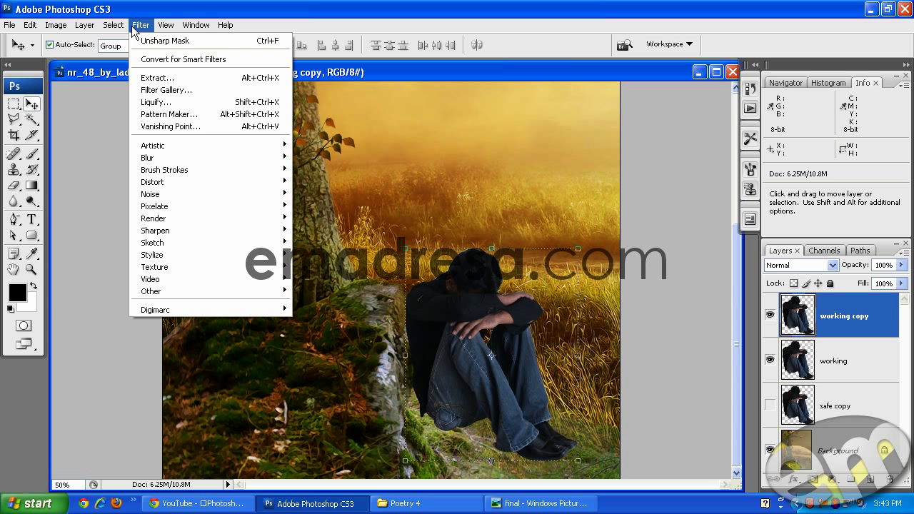
pyautogui.moveTo(166, 294)
pyautogui.click(314, 301)
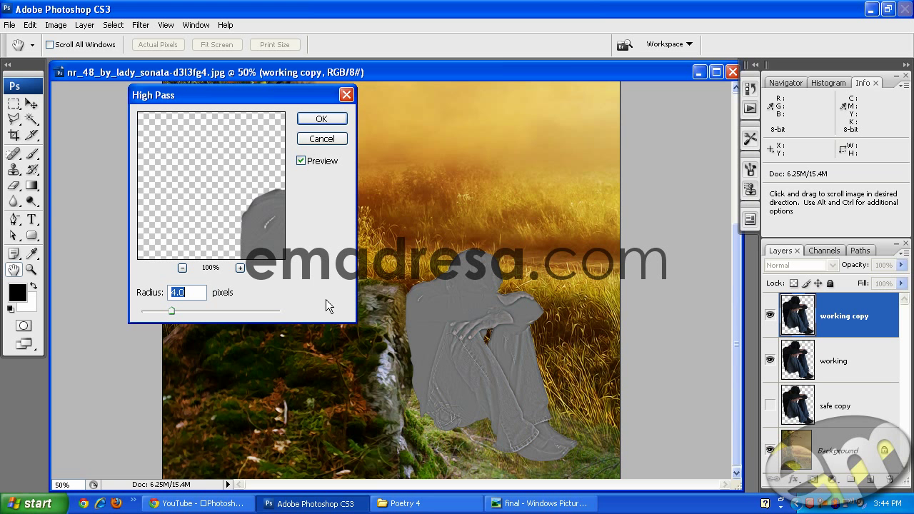
pyautogui.click(321, 118)
pyautogui.press('v')
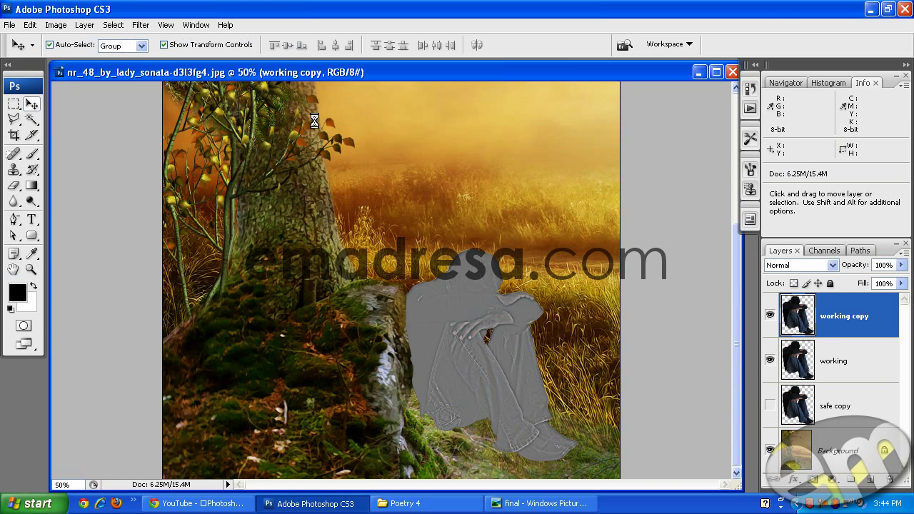
# - Set the working copy layer's blend mode to Overlay and inspect the man at 100% zoom
pyautogui.click(834, 266)
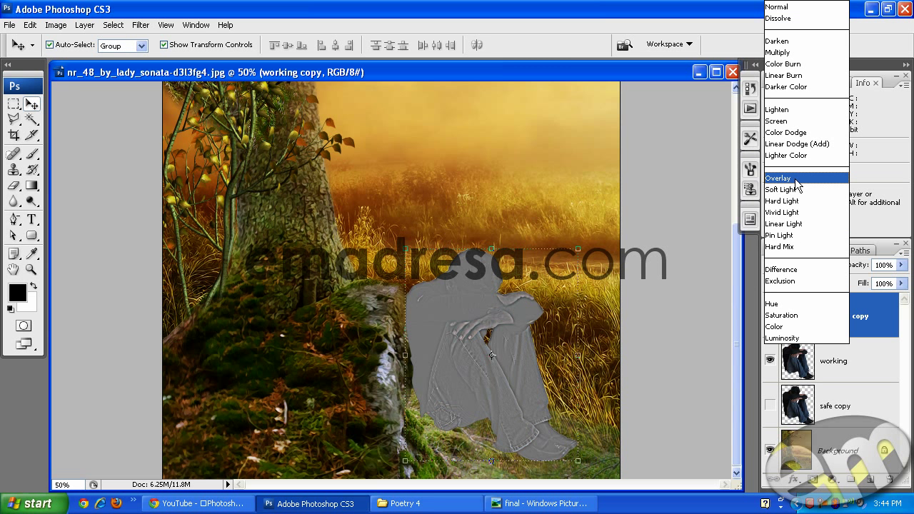
pyautogui.click(796, 179)
pyautogui.click(31, 270)
pyautogui.click(280, 44)
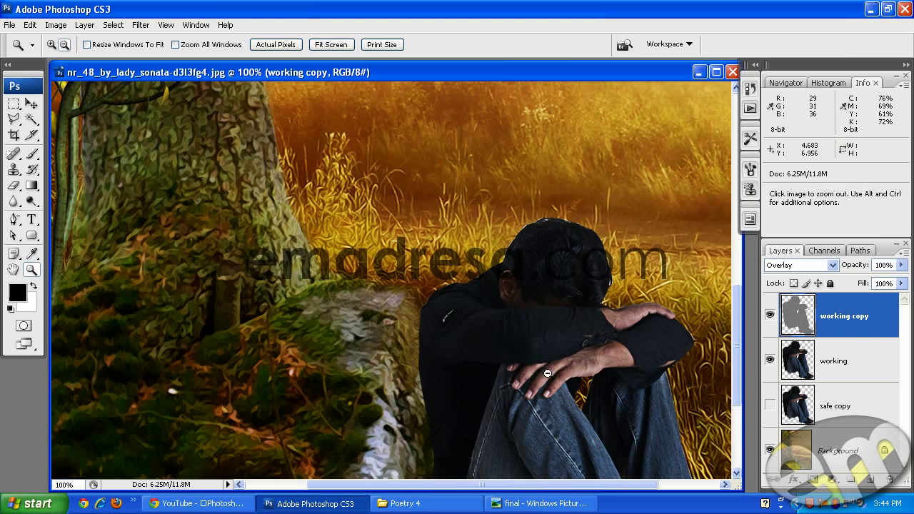
pyautogui.scroll(-5, 554, 390)
pyautogui.moveTo(574, 485); pyautogui.dragTo(631, 483)
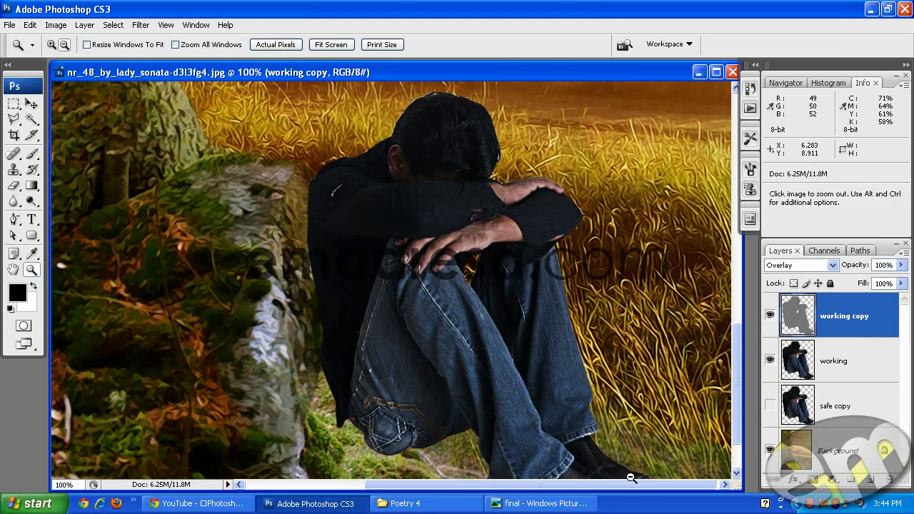
# - Compare the man's sharpness at actual pixels with the High Pass overlay layer hidden and shown, leaving the layer visible
pyautogui.click(770, 315)
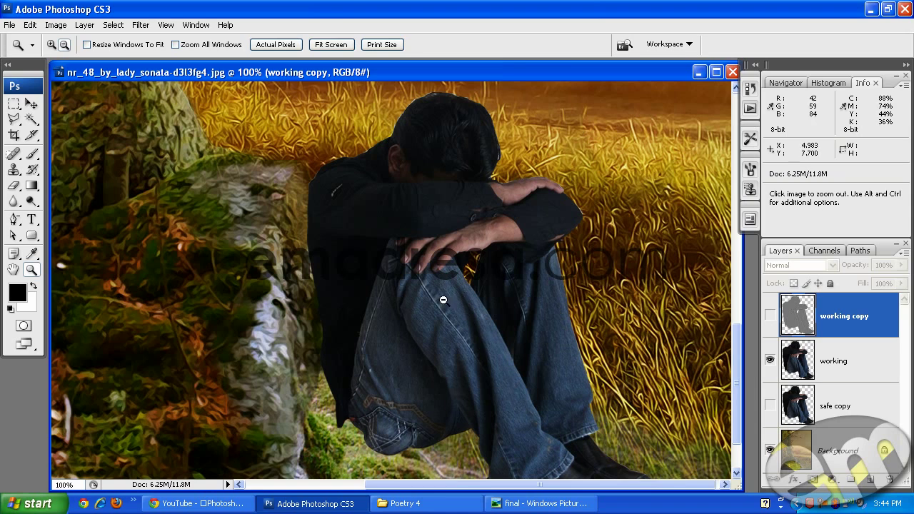
pyautogui.keyDown('alt'); pyautogui.click(465, 332); pyautogui.keyUp('alt')
pyautogui.click(285, 43)
pyautogui.moveTo(559, 484); pyautogui.dragTo(600, 485)
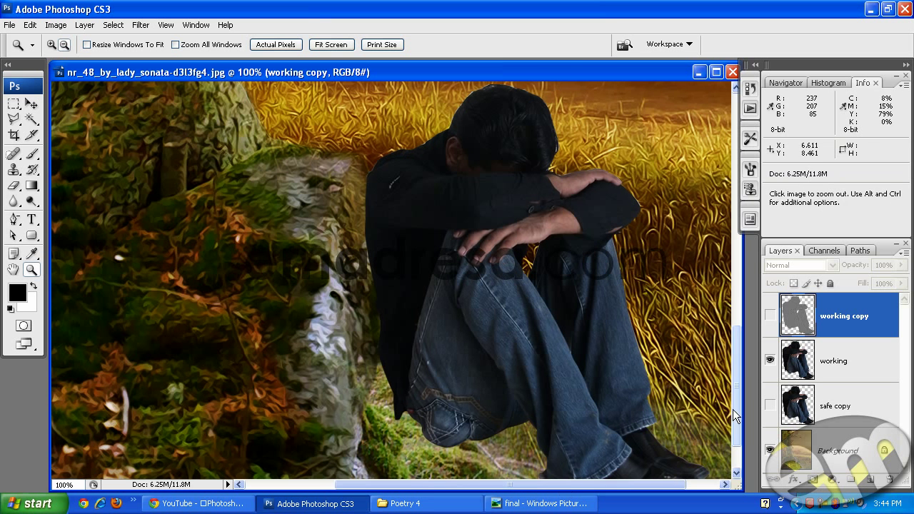
pyautogui.click(771, 316)
pyautogui.click(771, 318)
pyautogui.click(771, 317)
pyautogui.click(771, 316)
pyautogui.click(770, 317)
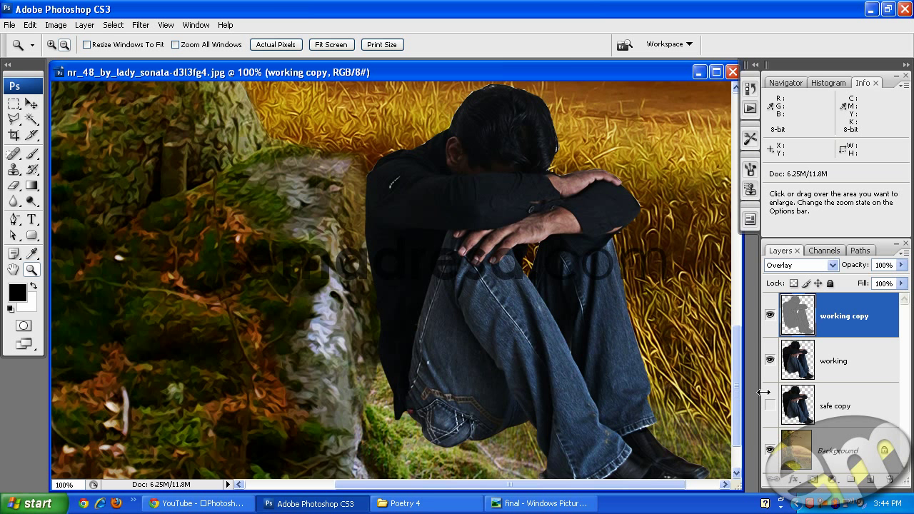
# - Merge the working copy and working layers into one layer
pyautogui.keyDown('shift'); pyautogui.click(856, 362); pyautogui.keyUp('shift')
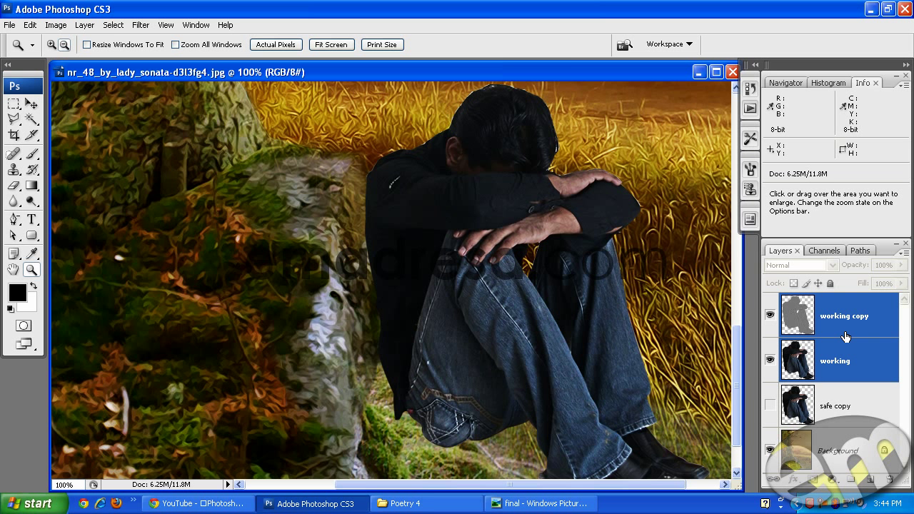
pyautogui.hotkey('ctrl', 'e')
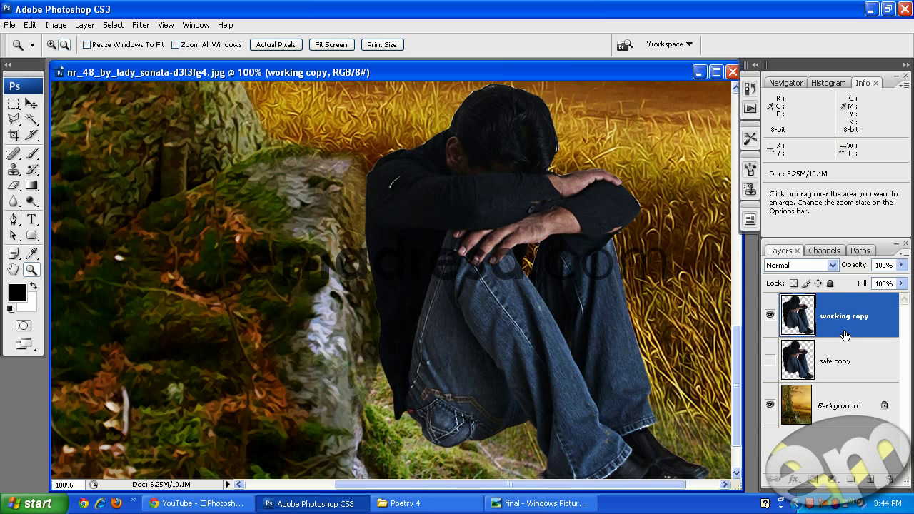
pyautogui.press('alt')
# - Sharpen the working copy layer with Unsharp Mask at amount 53%, radius 1.0 pixels and threshold 0, comparing the preview on and off
pyautogui.click(140, 25)
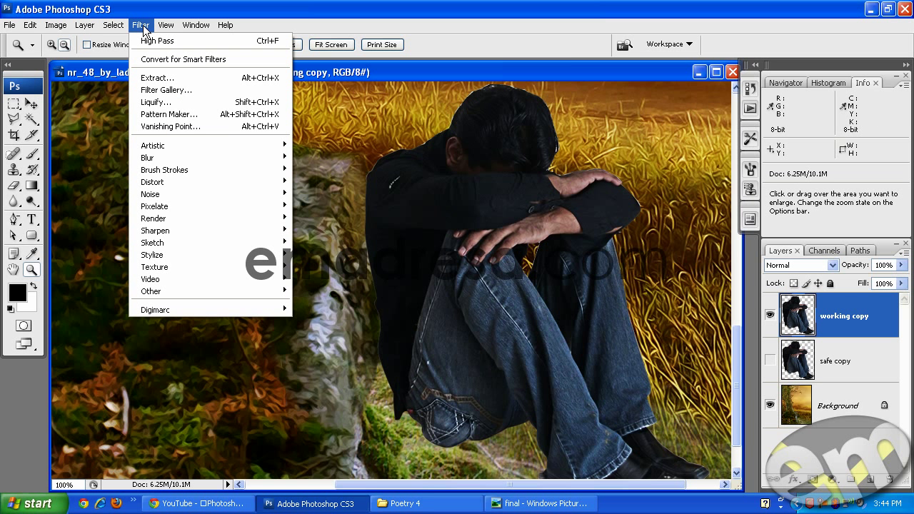
pyautogui.moveTo(186, 231)
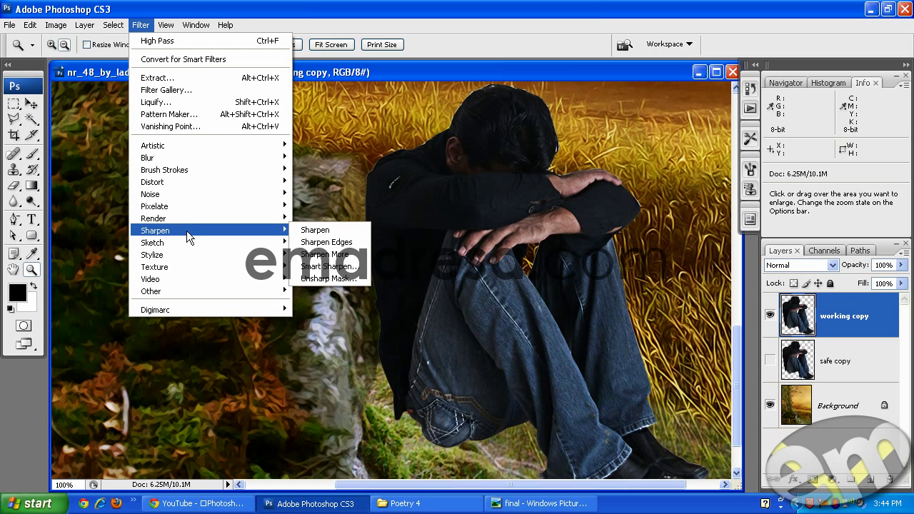
pyautogui.click(332, 279)
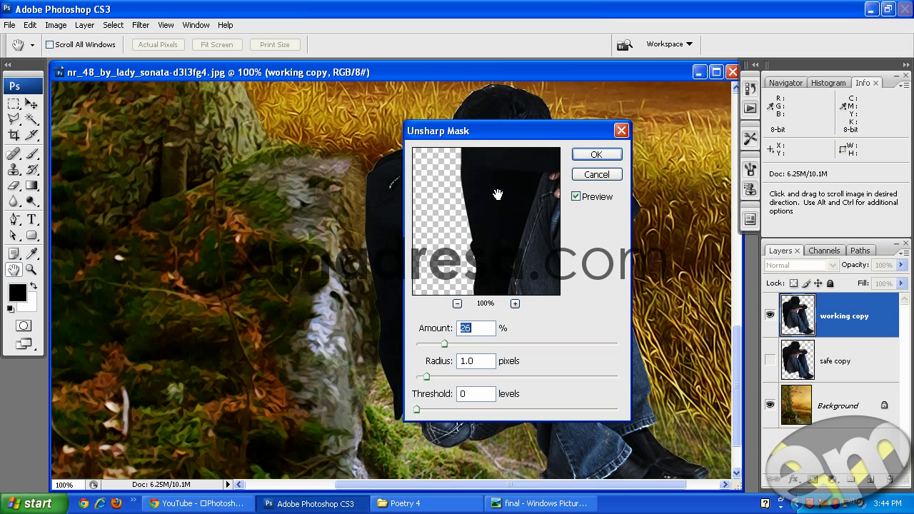
pyautogui.moveTo(497, 194); pyautogui.dragTo(468, 200)
pyautogui.moveTo(480, 132); pyautogui.dragTo(190, 130)
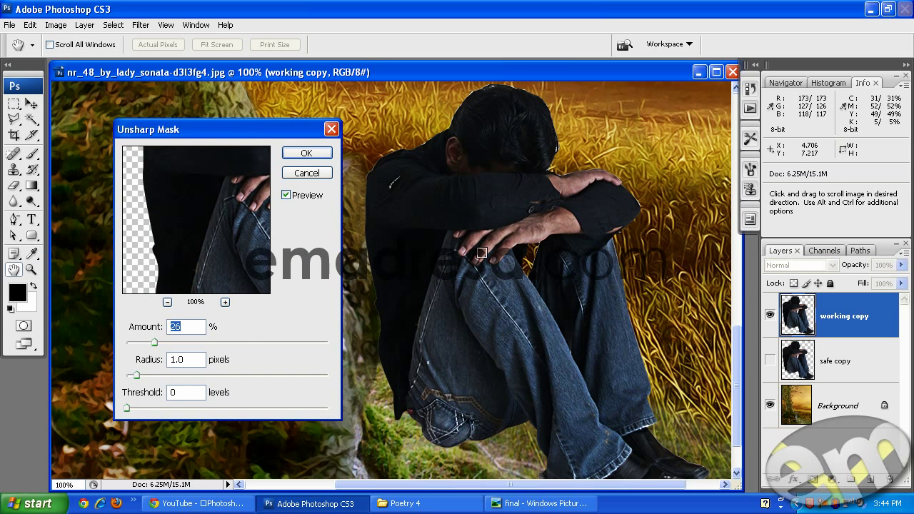
pyautogui.moveTo(219, 241); pyautogui.dragTo(196, 257)
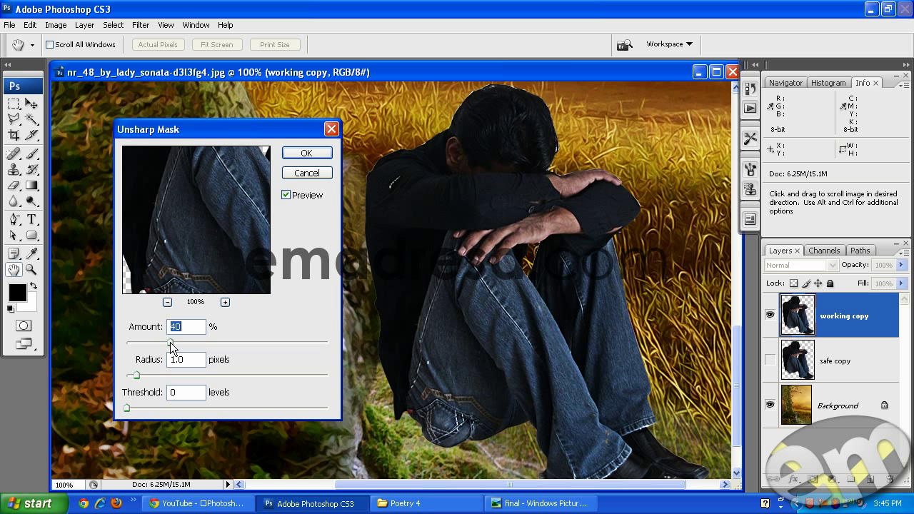
pyautogui.moveTo(182, 342); pyautogui.dragTo(184, 343)
pyautogui.click(287, 194)
pyautogui.click(288, 194)
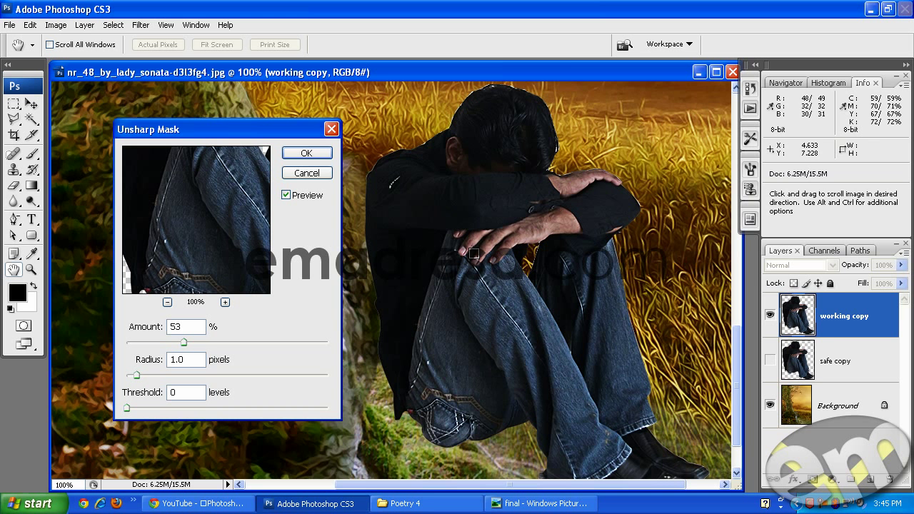
pyautogui.click(314, 153)
pyautogui.press('z')
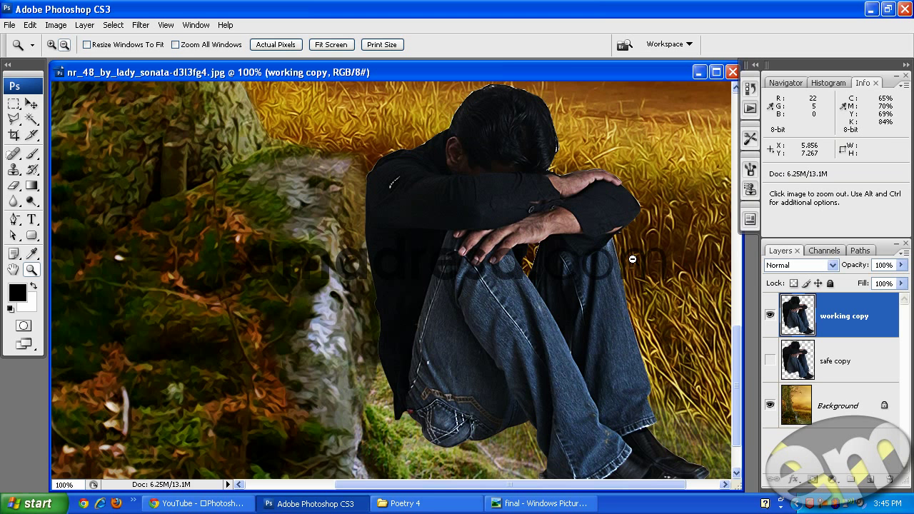
# - Load the working copy layer's outline of the man as a selection and feather it by 1 pixel
pyautogui.keyDown('ctrl'); pyautogui.click(799, 316); pyautogui.keyUp('ctrl')
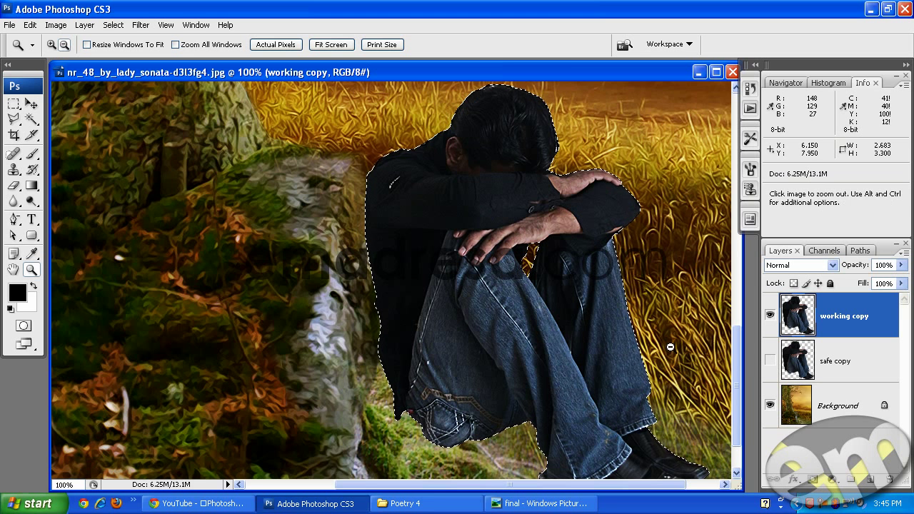
pyautogui.moveTo(736, 348); pyautogui.dragTo(737, 381)
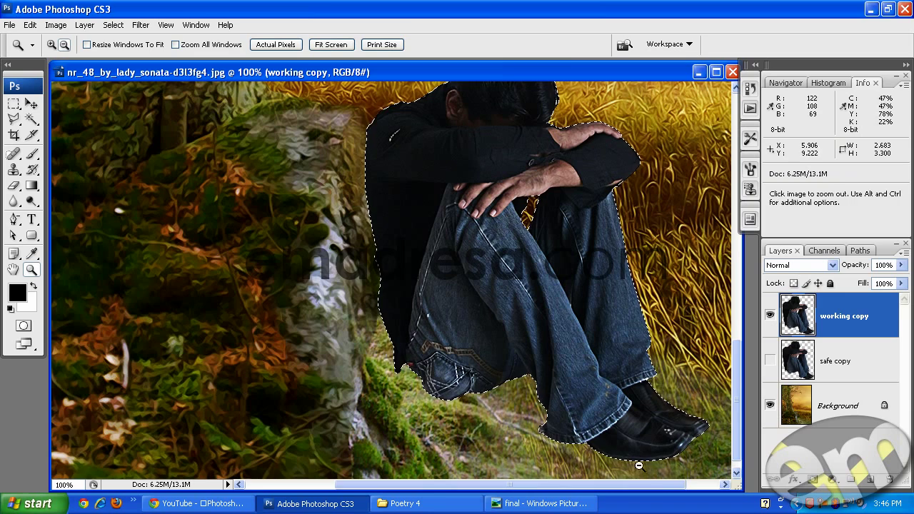
pyautogui.moveTo(640, 484); pyautogui.dragTo(654, 484)
pyautogui.moveTo(736, 401); pyautogui.dragTo(737, 392)
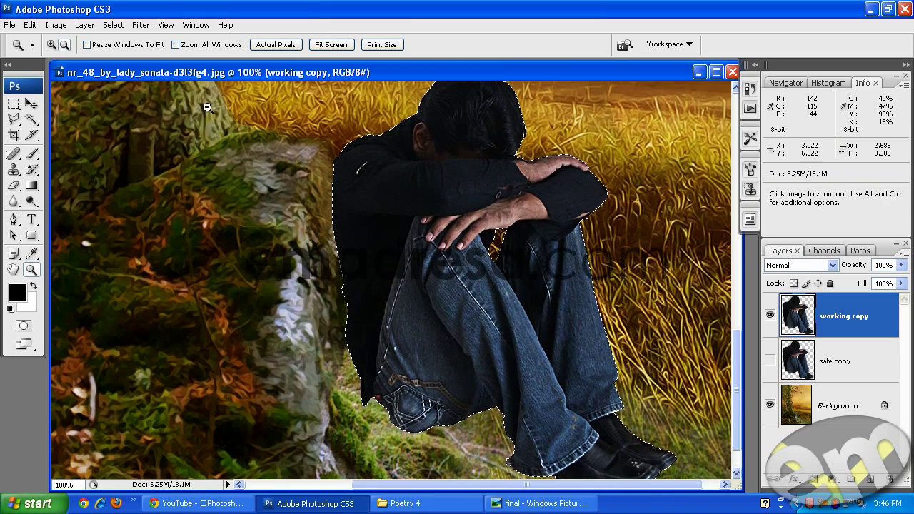
pyautogui.click(113, 25)
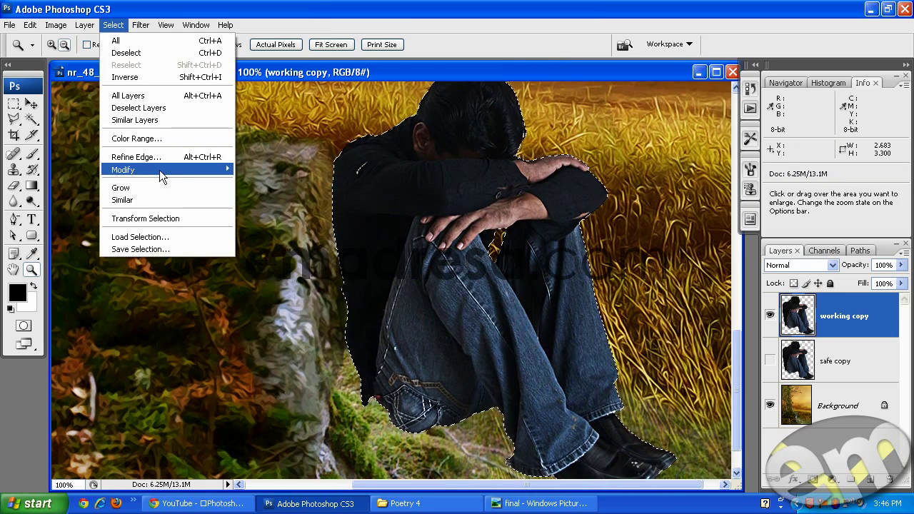
pyautogui.moveTo(159, 170)
pyautogui.click(315, 221)
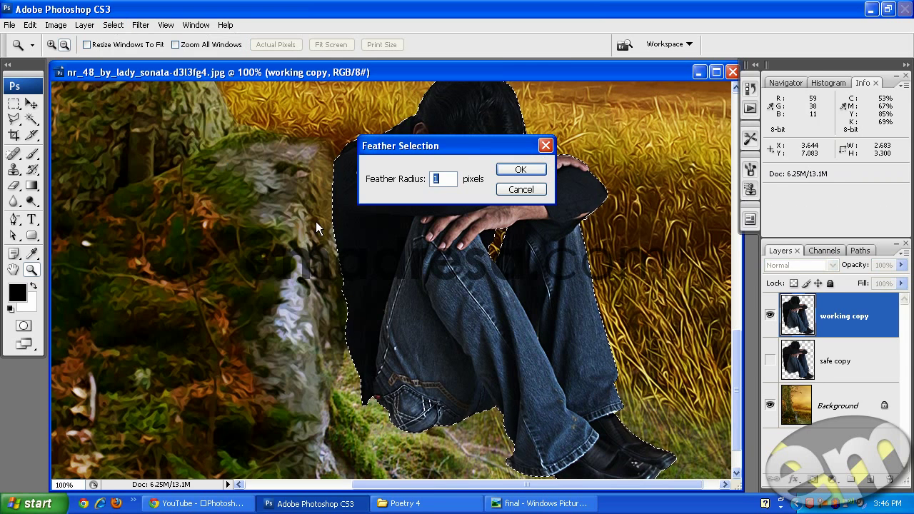
pyautogui.click(513, 170)
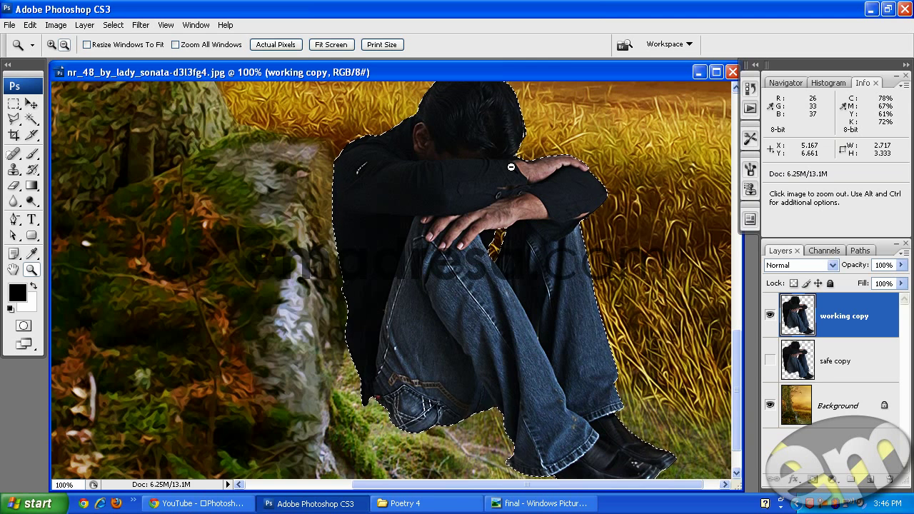
# - Invert the feathered selection to soften the man's cut-out edges, and deselect
pyautogui.press('ctrl')
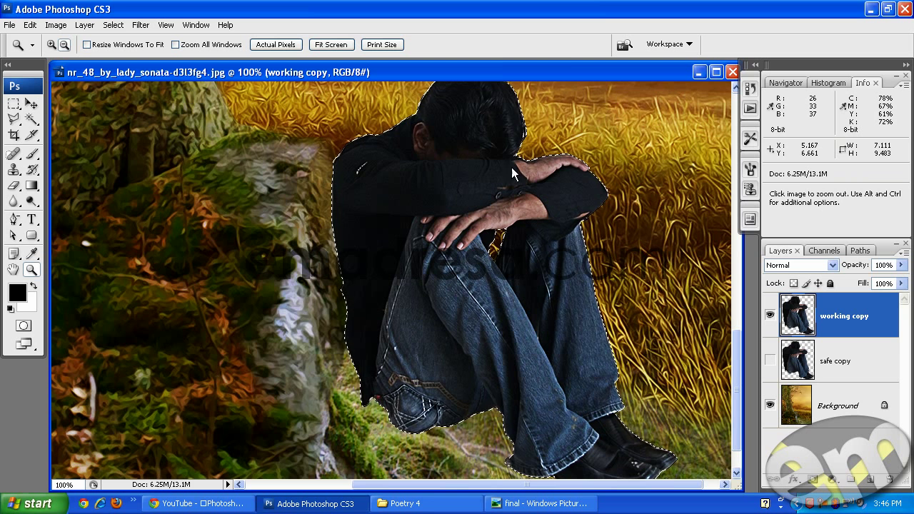
pyautogui.press('ctrl')
pyautogui.hotkey('ctrl', 'd')
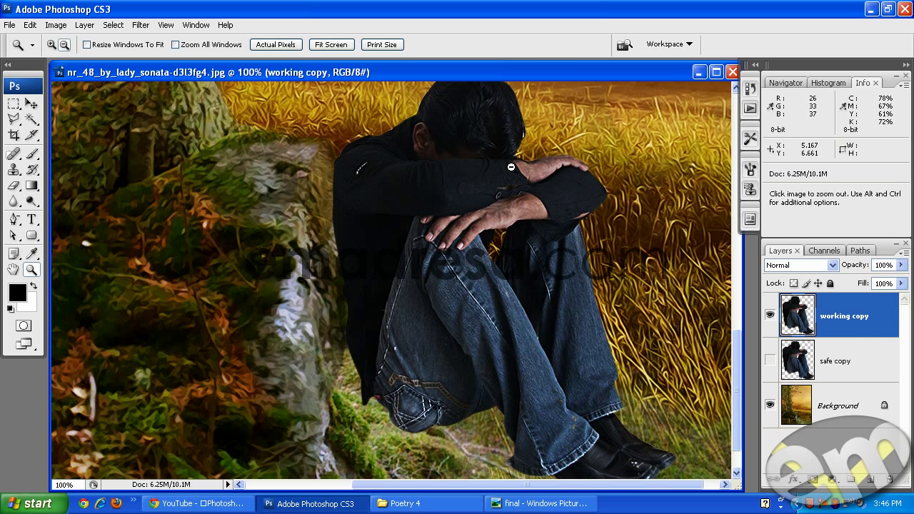
# - Add a new layer directly above the safe copy layer and set up a soft 65 px black brush with 0% hardness
pyautogui.click(858, 353)
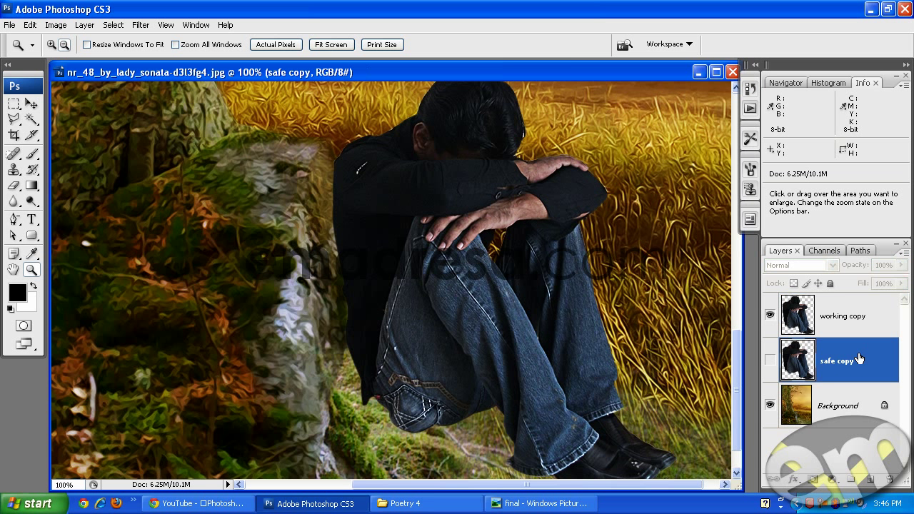
pyautogui.click(868, 479)
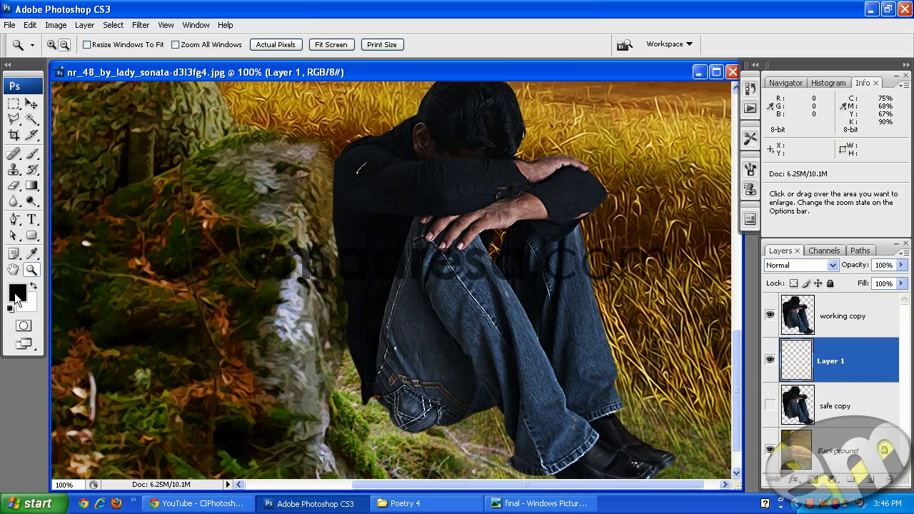
pyautogui.click(31, 154)
pyautogui.rightClick(276, 205)
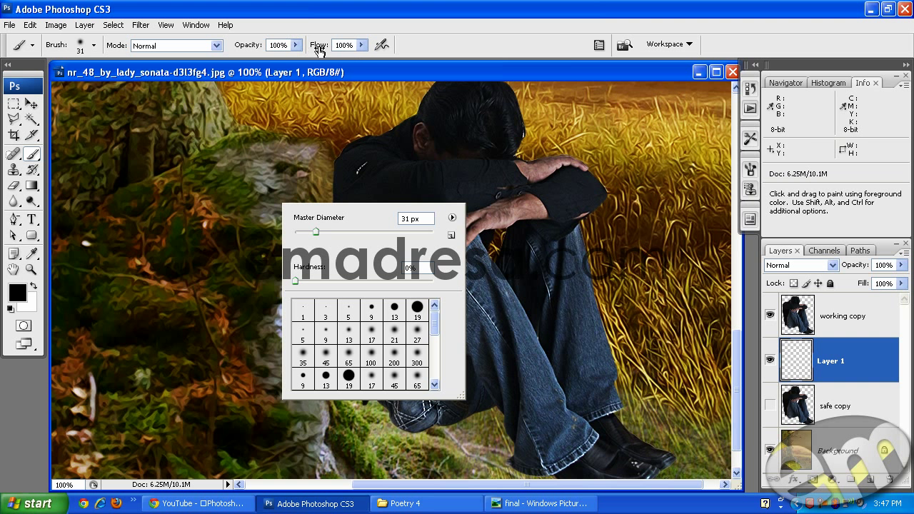
pyautogui.moveTo(315, 232); pyautogui.dragTo(340, 231)
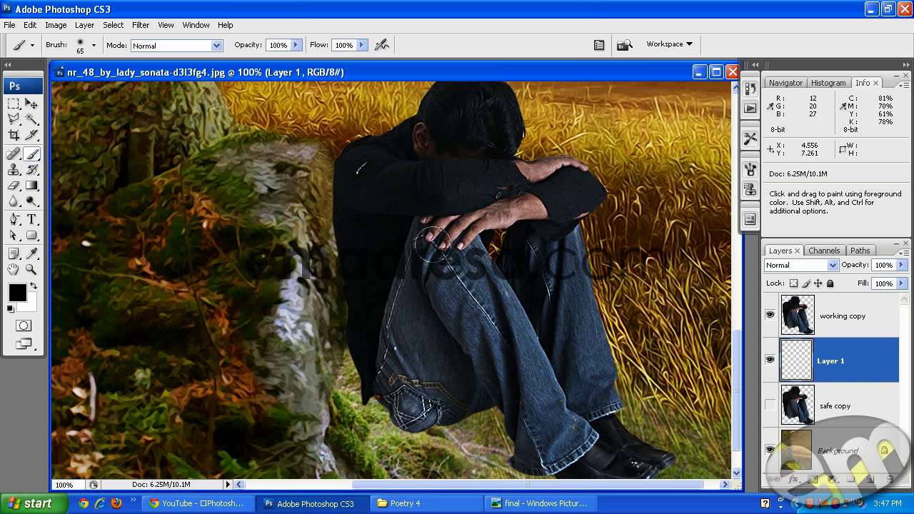
# - Paint a black shadow on the new layer along the man's back, under his seat and along his shoes
pyautogui.scroll(-2, 373, 349)
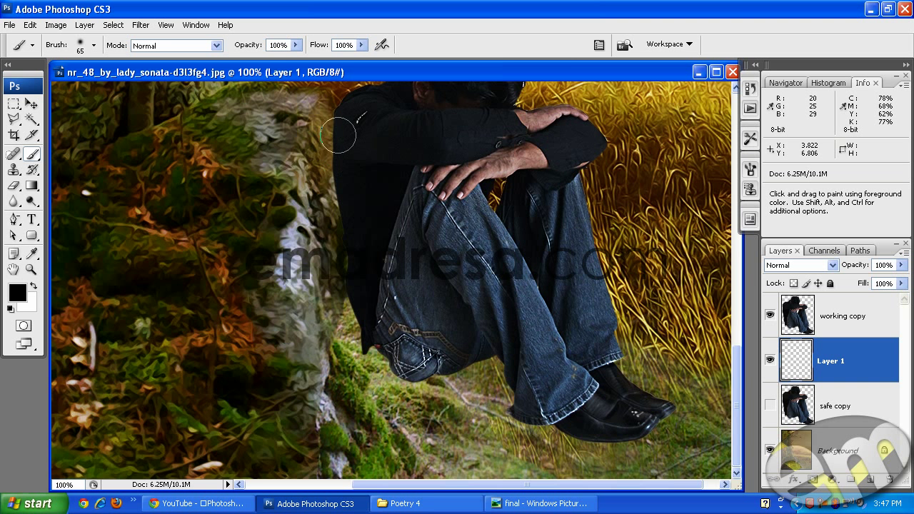
pyautogui.moveTo(338, 137)
pyautogui.mouseDown()
pyautogui.moveTo(336, 191)
pyautogui.moveTo(368, 349)
pyautogui.moveTo(400, 375)
pyautogui.moveTo(437, 384)
pyautogui.moveTo(498, 372)
pyautogui.moveTo(554, 425)
pyautogui.moveTo(623, 438)
pyautogui.mouseUp()
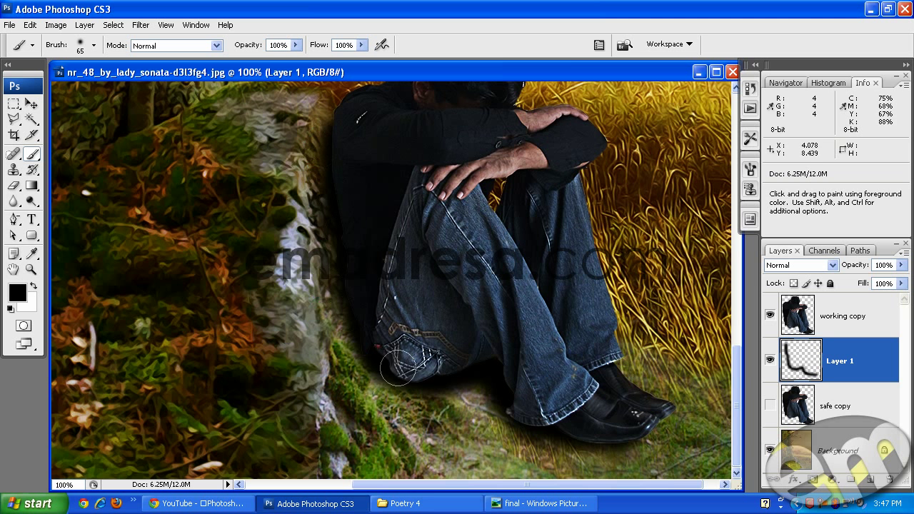
pyautogui.moveTo(481, 388)
pyautogui.mouseDown()
pyautogui.moveTo(493, 377)
pyautogui.moveTo(489, 388)
pyautogui.mouseUp()
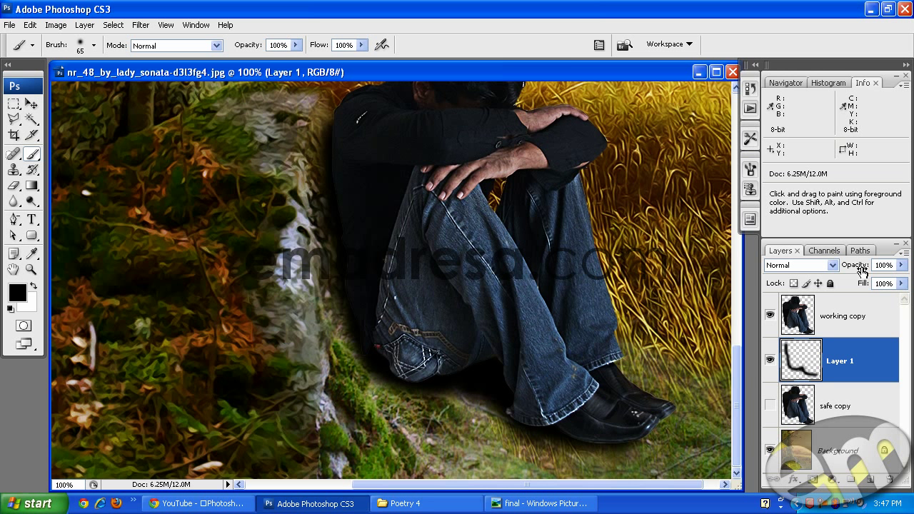
# - Blur the painted shadow with a 20.5 pixel Gaussian Blur and lower its layer opacity to 80%
pyautogui.click(140, 25)
pyautogui.moveTo(164, 166)
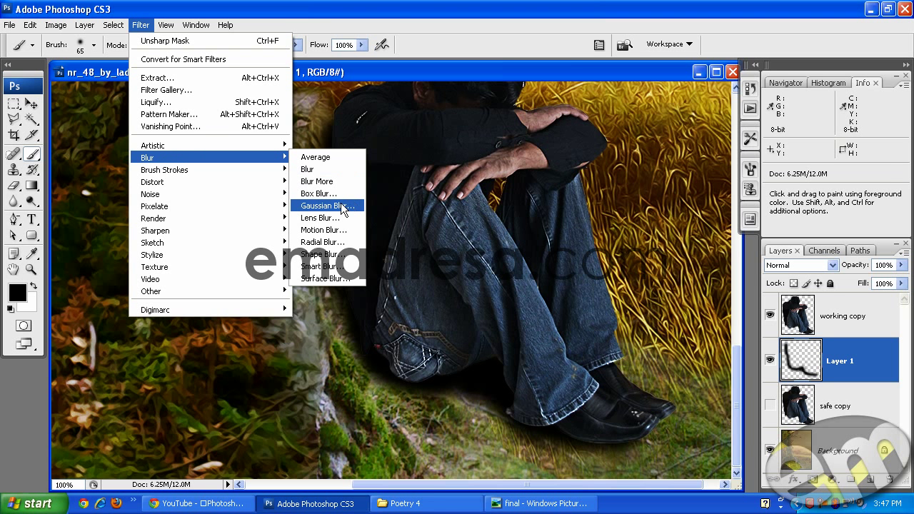
pyautogui.click(329, 205)
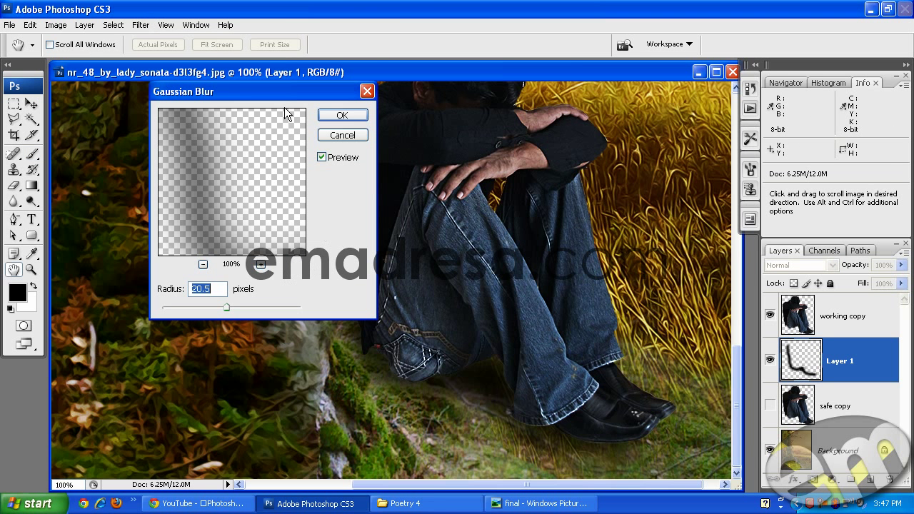
pyautogui.moveTo(275, 99); pyautogui.dragTo(670, 117)
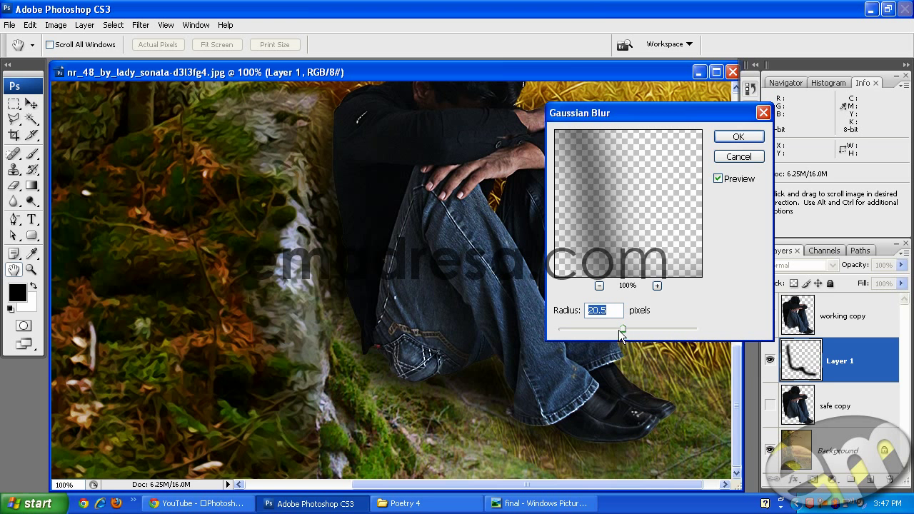
pyautogui.click(738, 138)
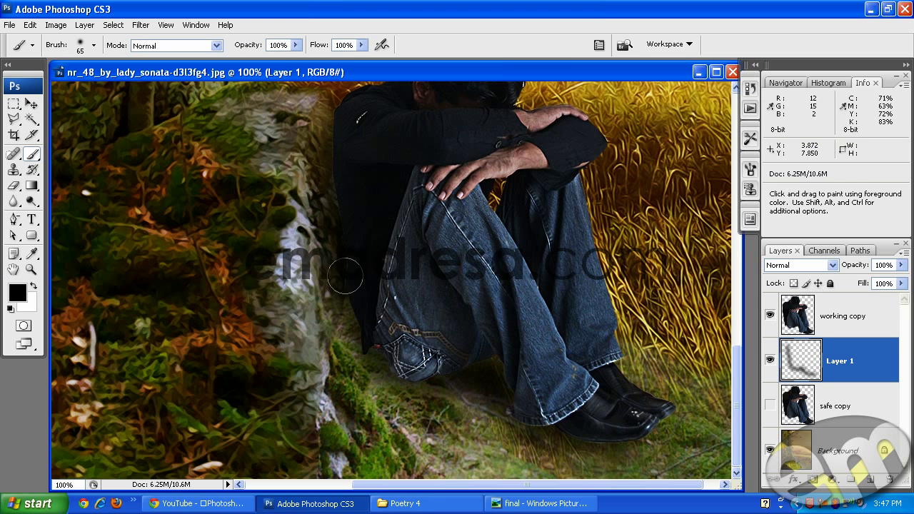
pyautogui.moveTo(864, 274); pyautogui.dragTo(849, 267)
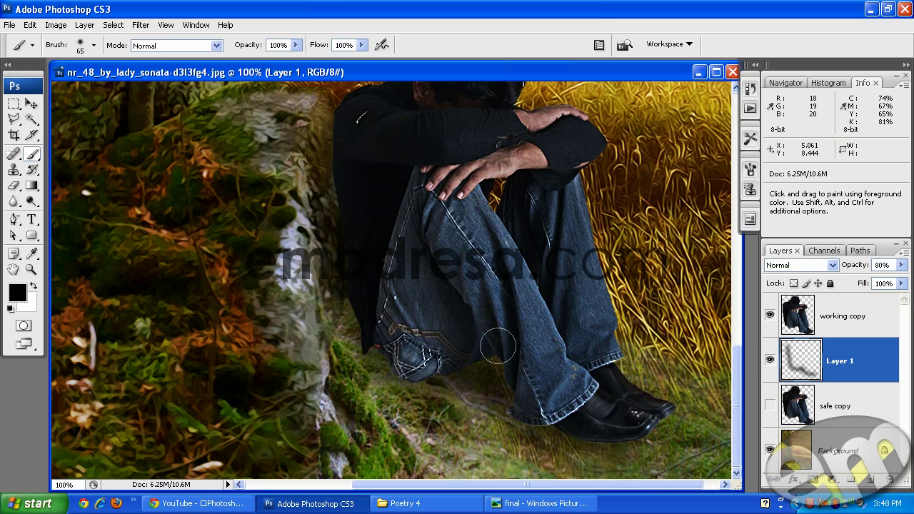
# - Paint a second black shadow behind and beneath the man on a new layer above Layer 1, and apply a 10.0 pixel Gaussian Blur
pyautogui.click(870, 483)
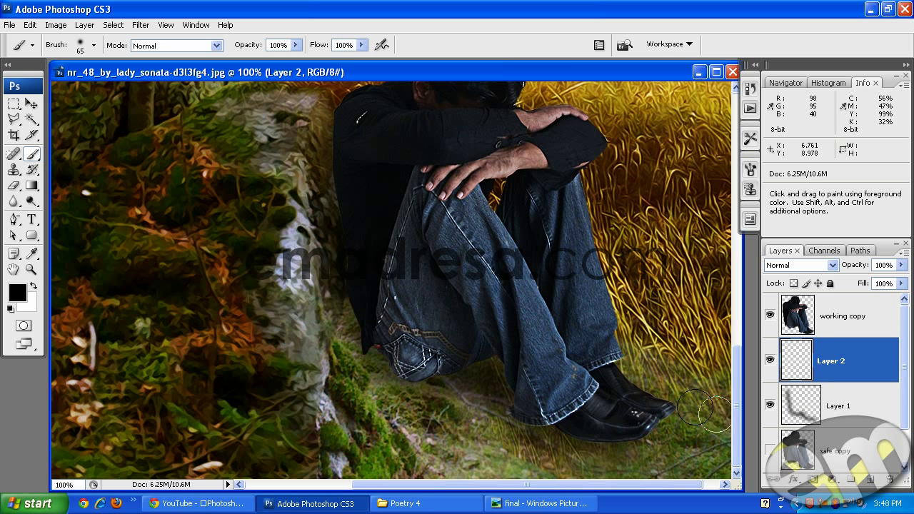
pyautogui.moveTo(340, 172)
pyautogui.mouseDown()
pyautogui.moveTo(341, 149)
pyautogui.moveTo(336, 182)
pyautogui.moveTo(365, 336)
pyautogui.moveTo(429, 362)
pyautogui.moveTo(497, 361)
pyautogui.moveTo(529, 407)
pyautogui.moveTo(557, 422)
pyautogui.moveTo(621, 425)
pyautogui.mouseUp()
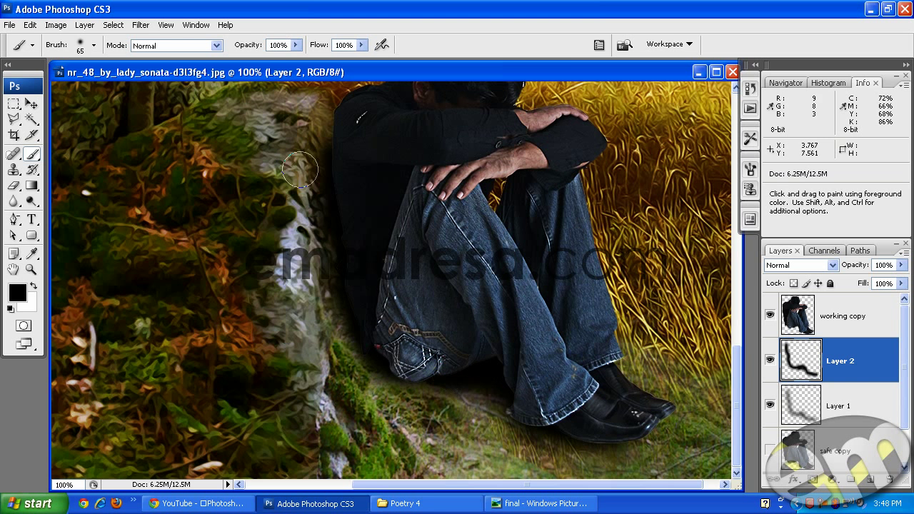
pyautogui.click(141, 26)
pyautogui.moveTo(176, 158)
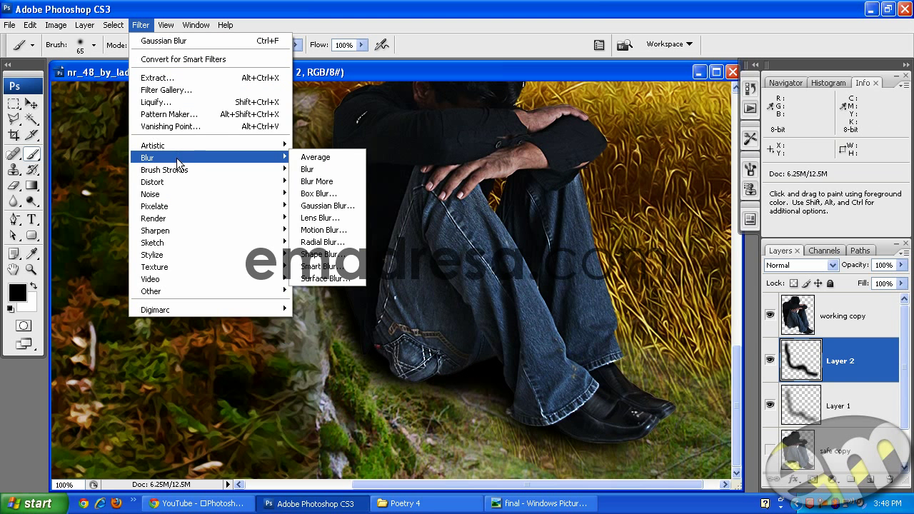
pyautogui.click(330, 206)
pyautogui.moveTo(602, 336); pyautogui.dragTo(592, 333)
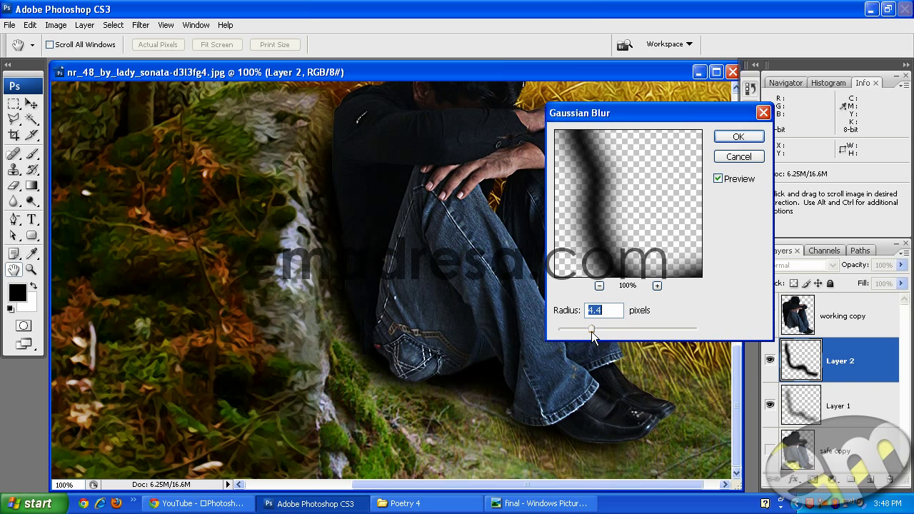
pyautogui.moveTo(599, 331); pyautogui.dragTo(615, 332)
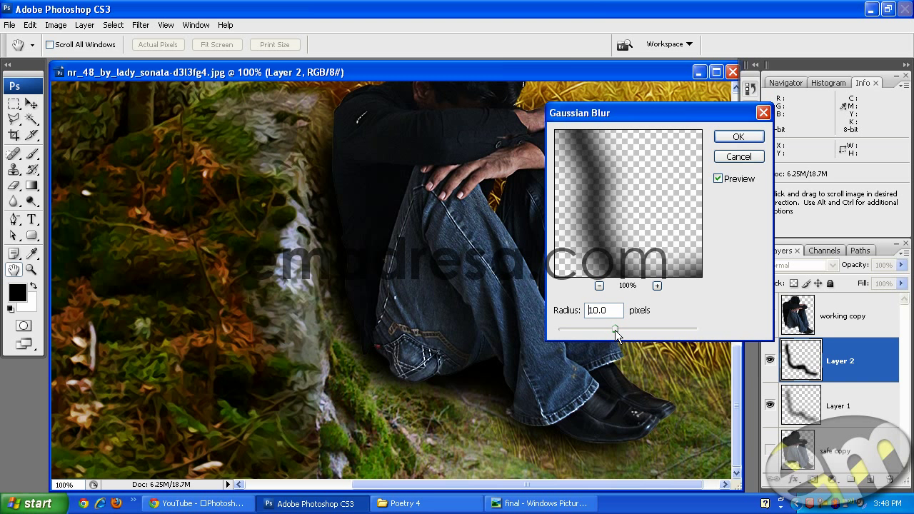
pyautogui.click(727, 137)
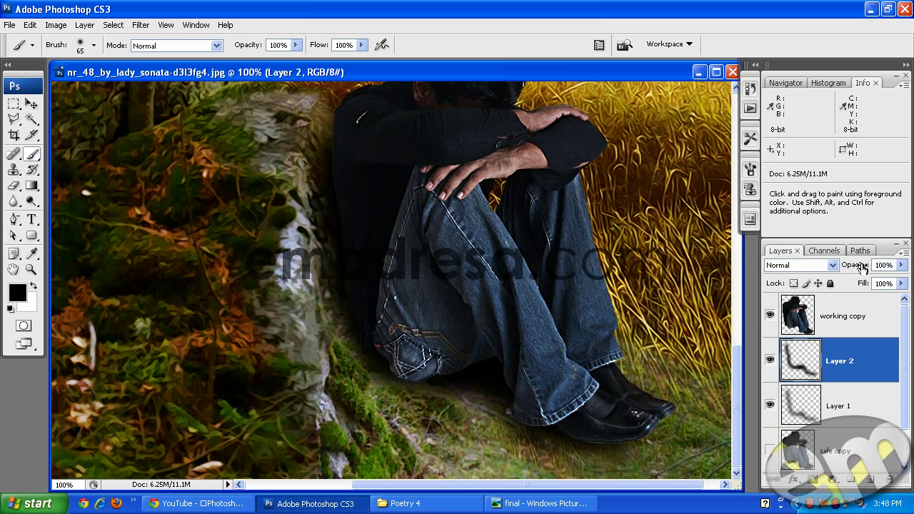
# - Lower the second shadow layer's opacity to 60% and check the composite at 50% zoom
pyautogui.moveTo(863, 266); pyautogui.dragTo(834, 264)
pyautogui.click(29, 268)
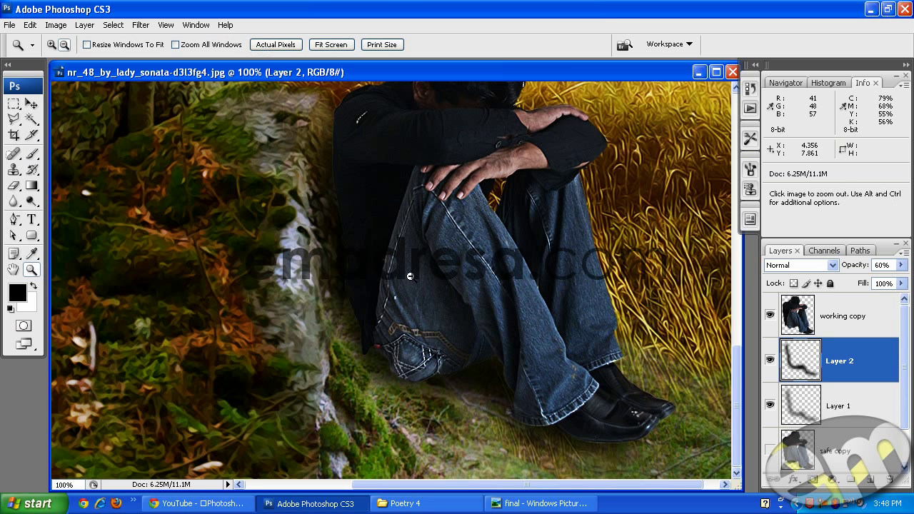
pyautogui.keyDown('alt'); pyautogui.click(430, 306); pyautogui.keyUp('alt')
pyautogui.keyDown('alt'); pyautogui.click(442, 340); pyautogui.keyUp('alt')
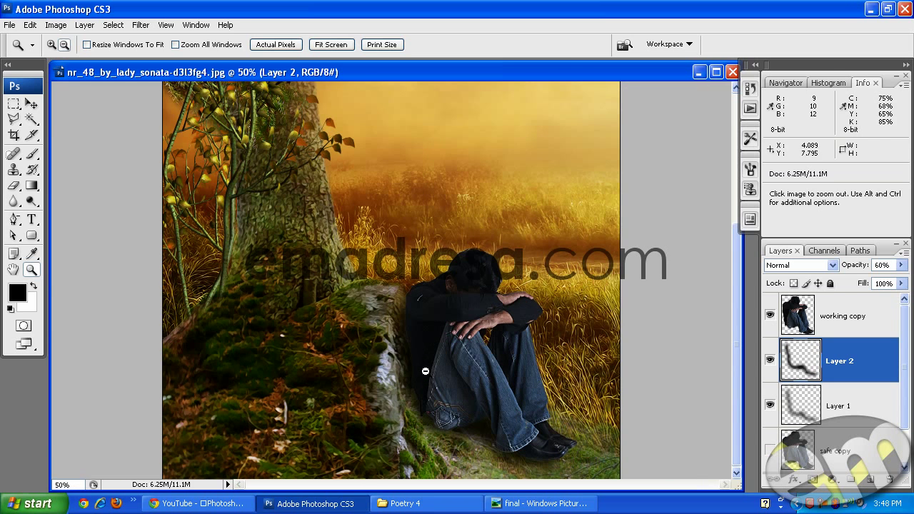
# - Toggle the visibility of the two shadow layers to compare the man with and without his painted shadows
pyautogui.click(32, 103)
pyautogui.click(92, 154)
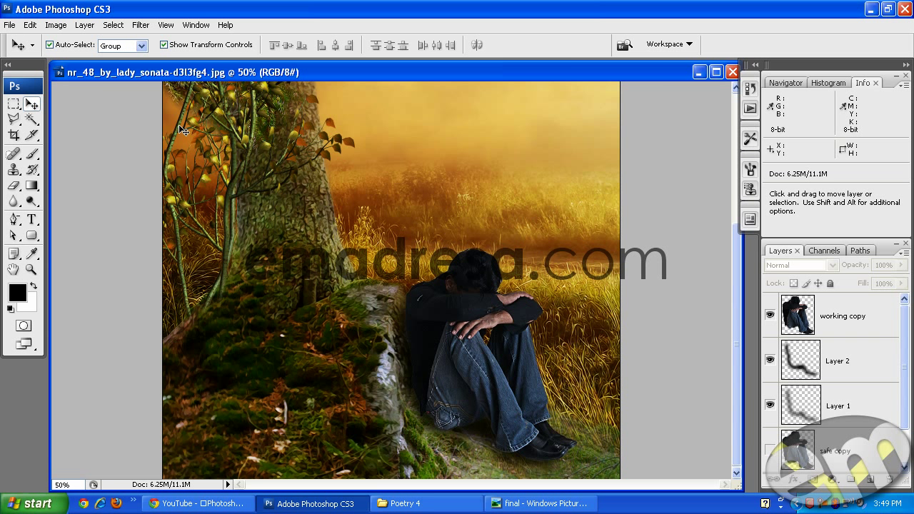
pyautogui.click(771, 405)
pyautogui.click(770, 361)
pyautogui.click(770, 361)
pyautogui.click(770, 405)
pyautogui.click(771, 406)
pyautogui.click(770, 406)
pyautogui.click(771, 406)
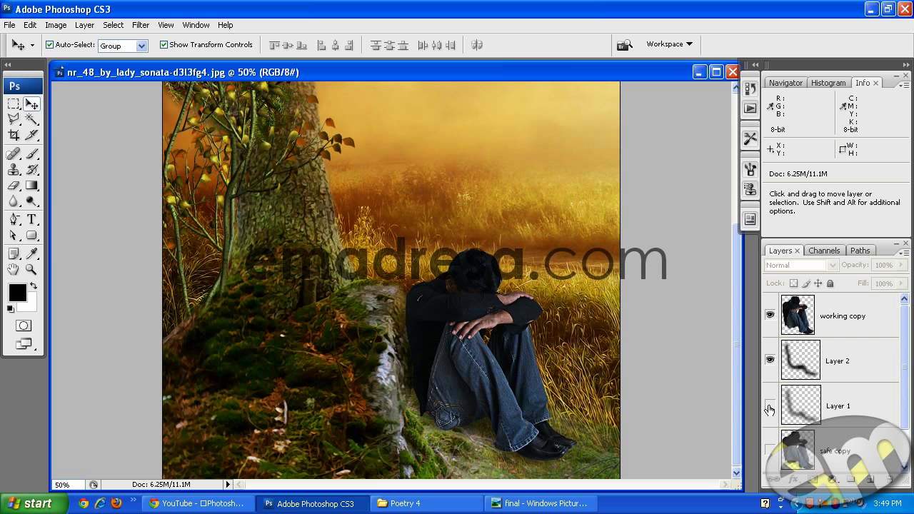
pyautogui.click(770, 405)
pyautogui.click(770, 405)
pyautogui.click(771, 406)
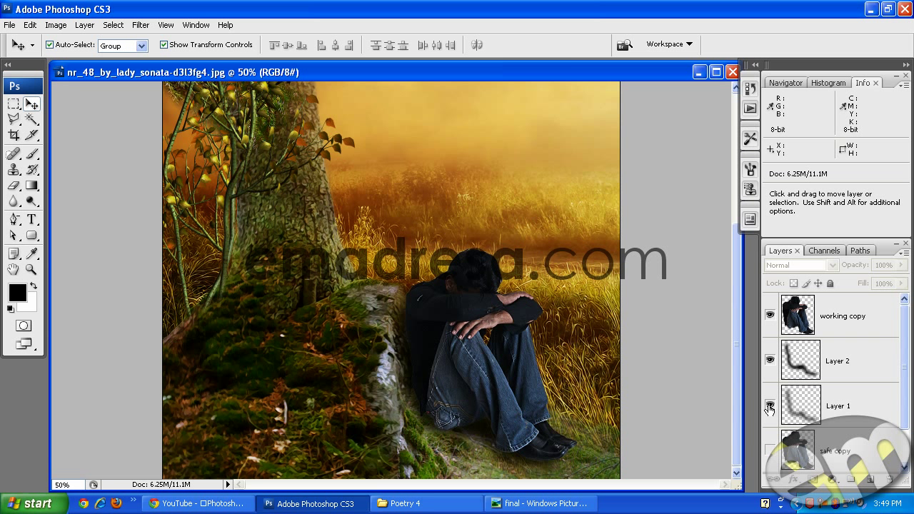
# - Add a Hue/Saturation adjustment layer above the working copy layer, using the previous layer as its clipping mask
pyautogui.click(873, 331)
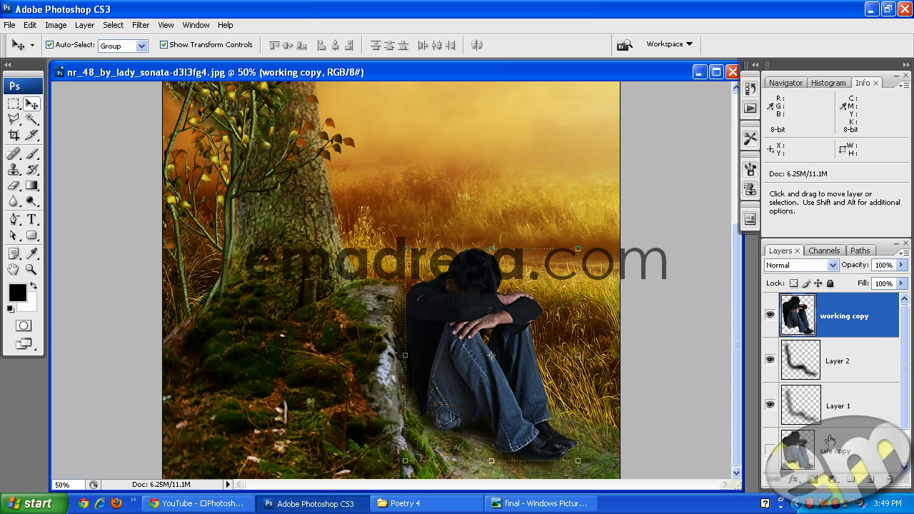
pyautogui.press('alt')
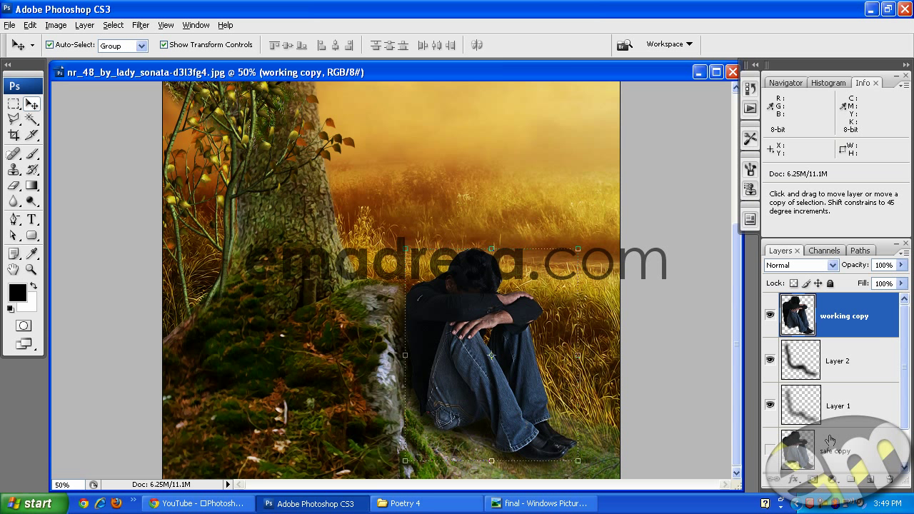
pyautogui.click(833, 481)
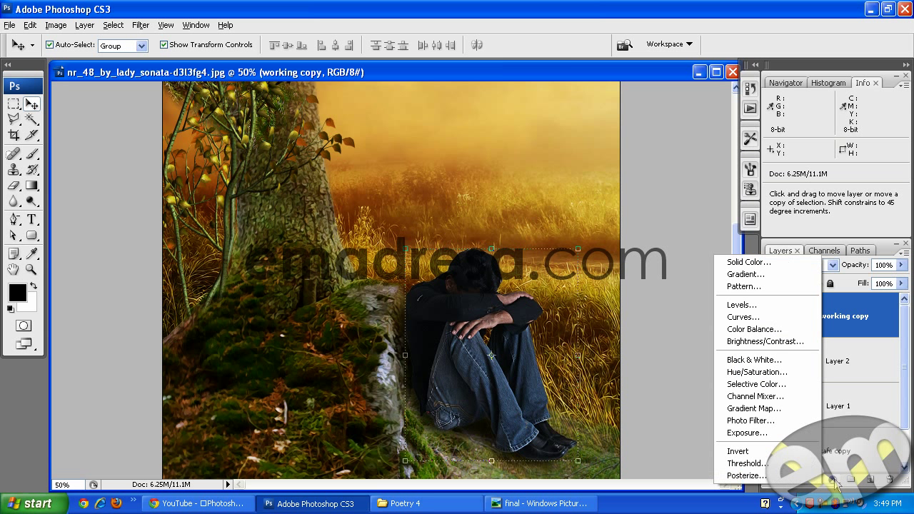
pyautogui.keyDown('alt'); pyautogui.click(767, 374); pyautogui.keyUp('alt')
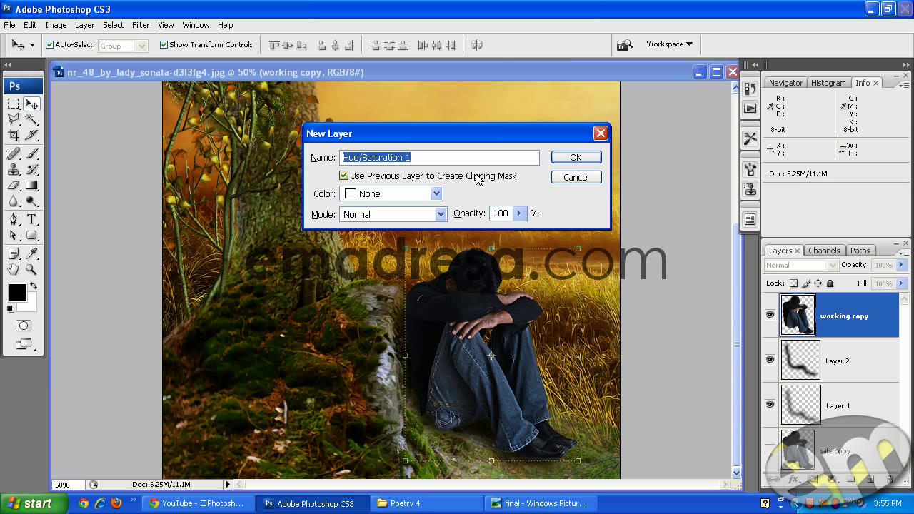
pyautogui.click(576, 157)
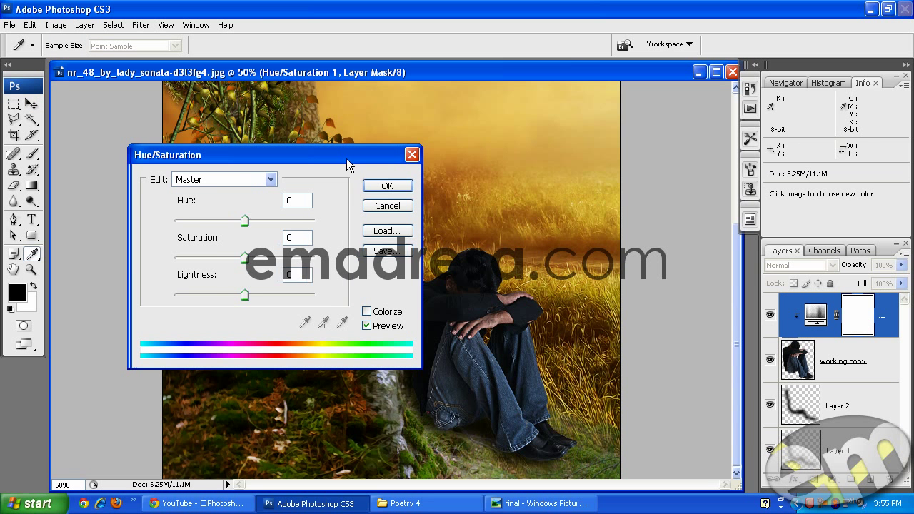
# - Colorize the man with a hue of 45 and a saturation of about 36, and apply the Hue/Saturation adjustment
pyautogui.moveTo(348, 159); pyautogui.dragTo(498, 141)
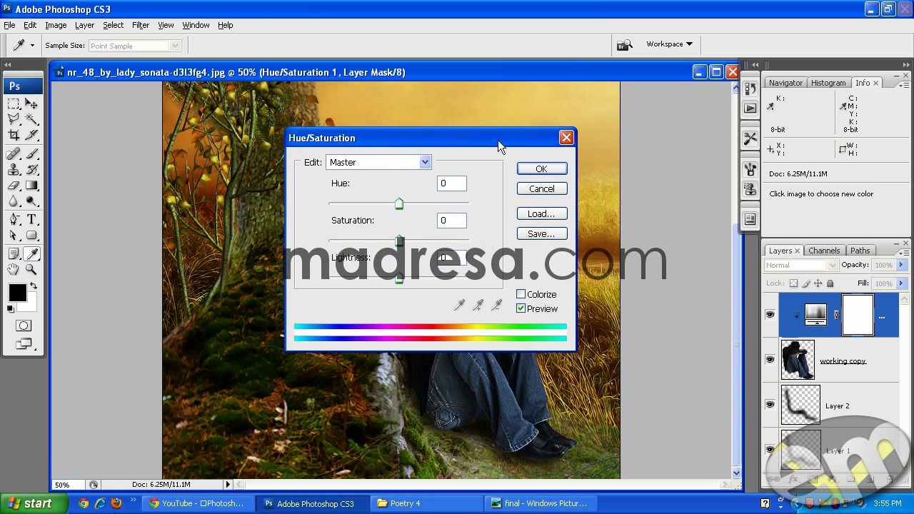
pyautogui.click(522, 294)
pyautogui.moveTo(469, 138); pyautogui.dragTo(280, 119)
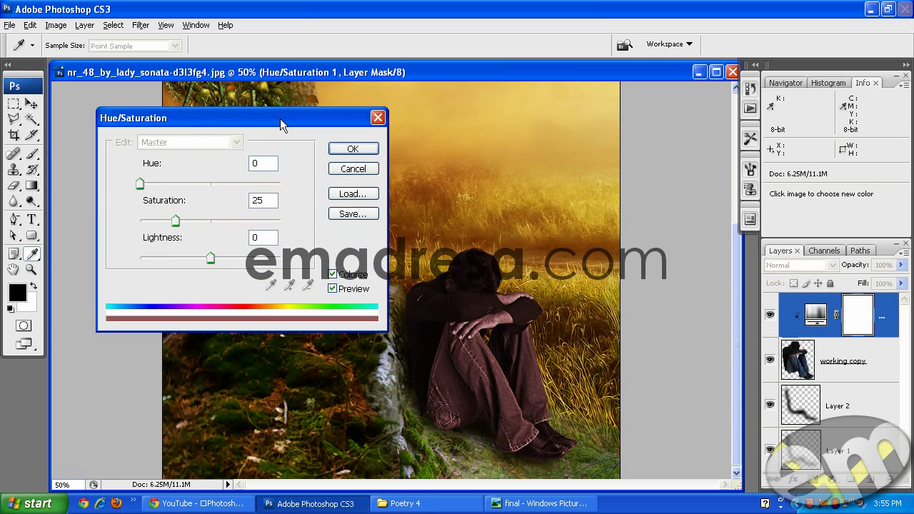
pyautogui.moveTo(141, 184); pyautogui.dragTo(252, 183)
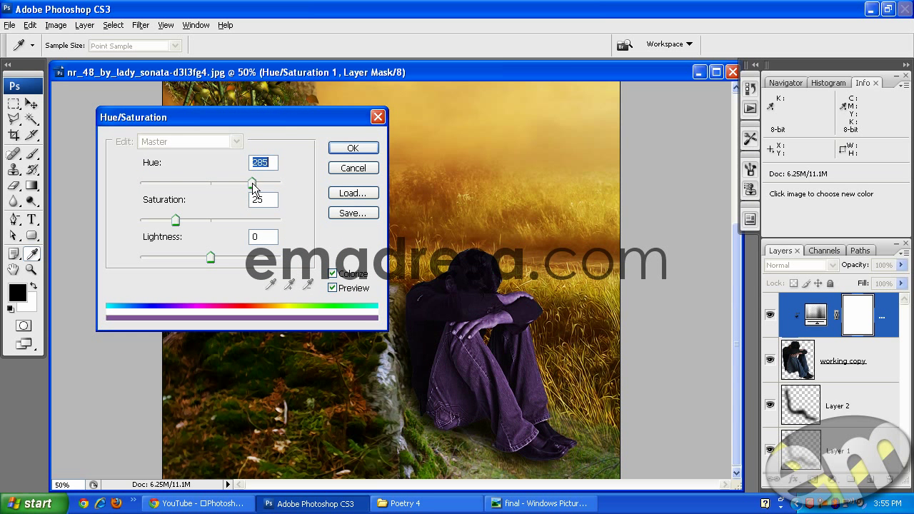
pyautogui.moveTo(176, 220)
pyautogui.mouseDown()
pyautogui.moveTo(265, 220)
pyautogui.moveTo(192, 222)
pyautogui.mouseUp()
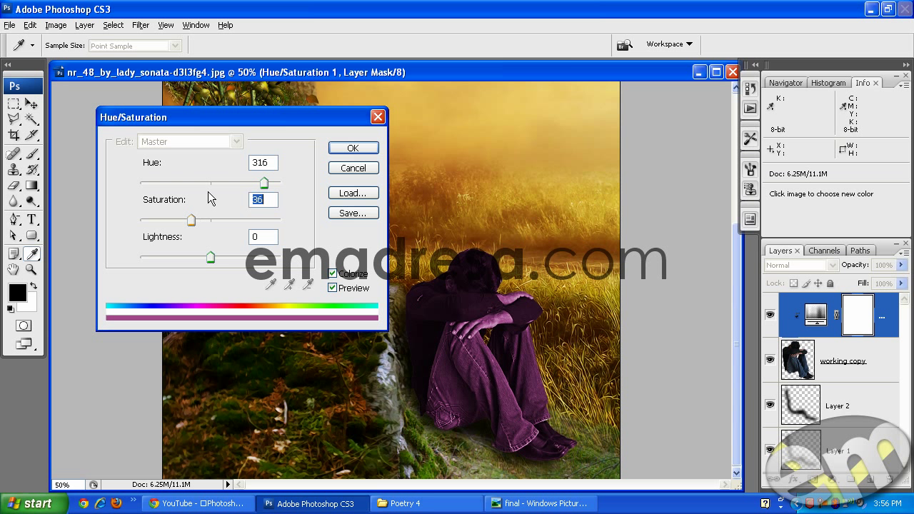
pyautogui.click(141, 185)
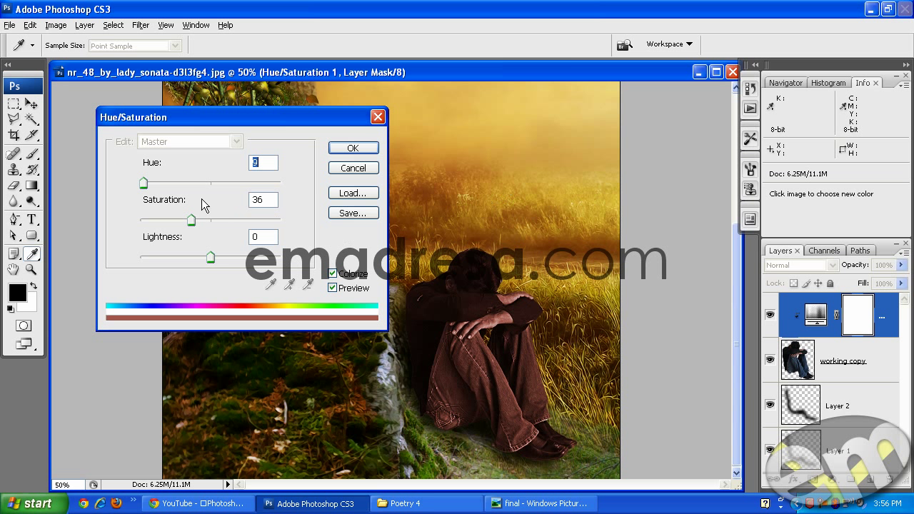
pyautogui.moveTo(144, 182); pyautogui.dragTo(158, 187)
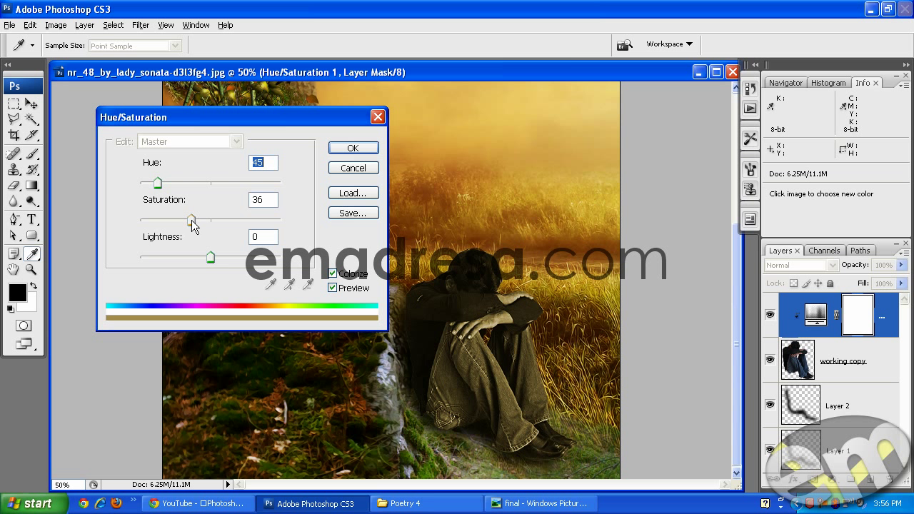
pyautogui.moveTo(191, 220)
pyautogui.mouseDown()
pyautogui.moveTo(139, 224)
pyautogui.moveTo(277, 219)
pyautogui.moveTo(190, 222)
pyautogui.mouseUp()
pyautogui.click(347, 150)
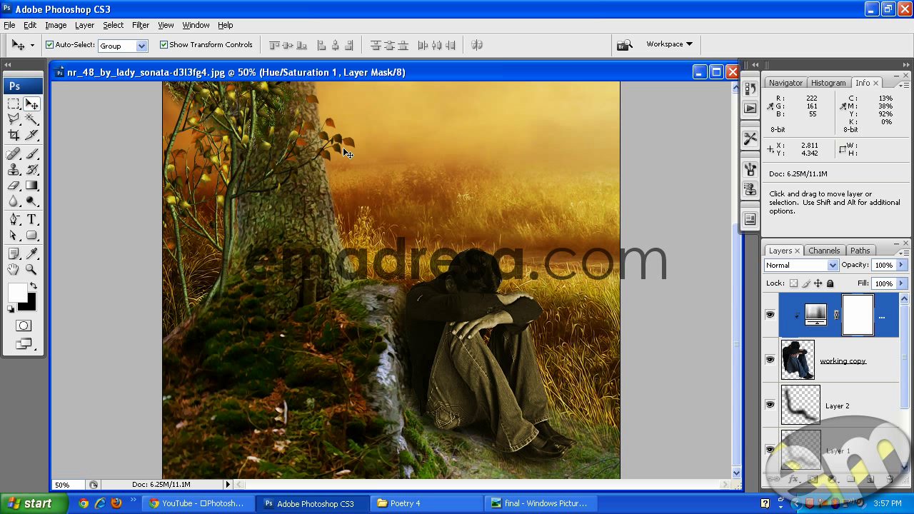
# - Add a Color Balance adjustment layer above the Hue/Saturation layer, clipped to the layer below
pyautogui.click(833, 481)
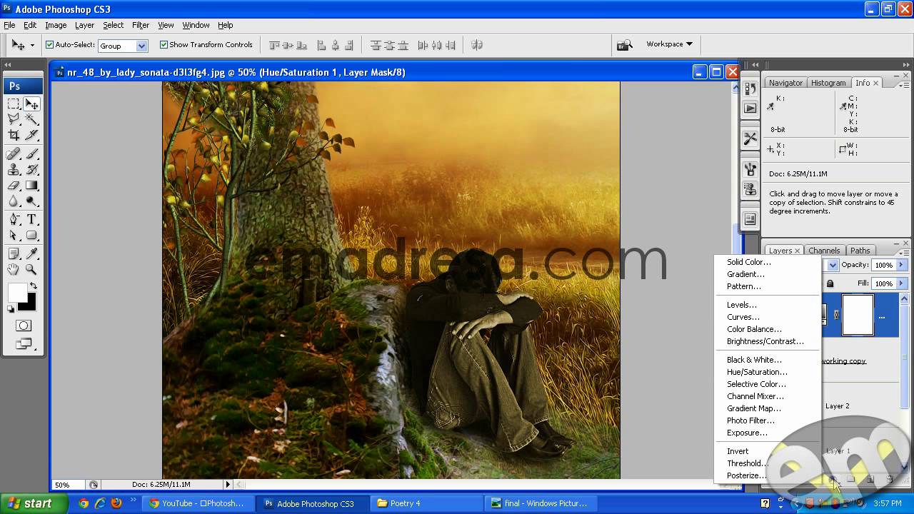
pyautogui.click(758, 330)
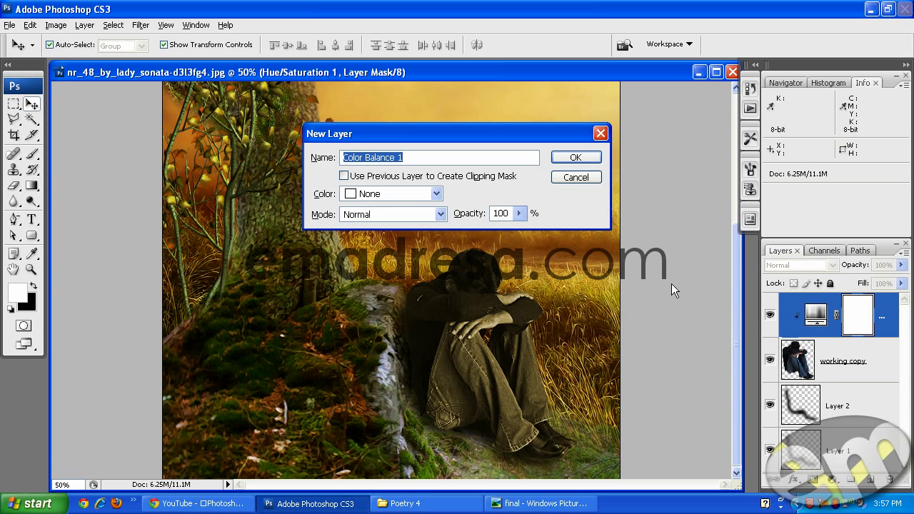
pyautogui.click(471, 179)
pyautogui.click(471, 178)
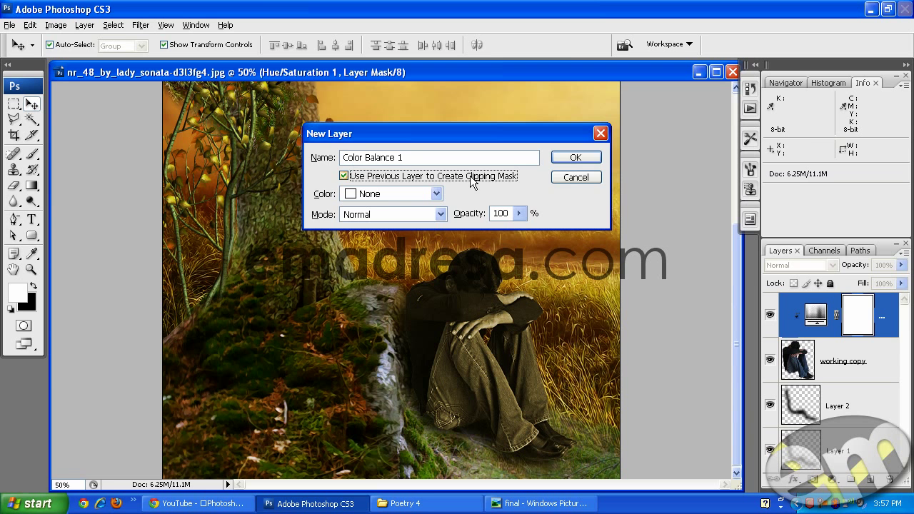
pyautogui.click(580, 158)
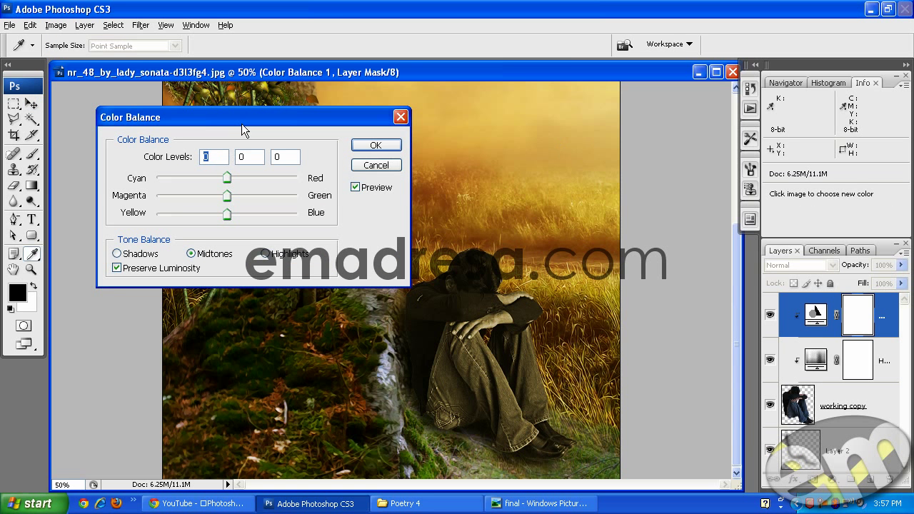
# - Shift the shadows in Color Balance to +3 red and -6 magenta, and slightly towards yellow
pyautogui.moveTo(238, 116); pyautogui.dragTo(524, 101)
pyautogui.click(400, 231)
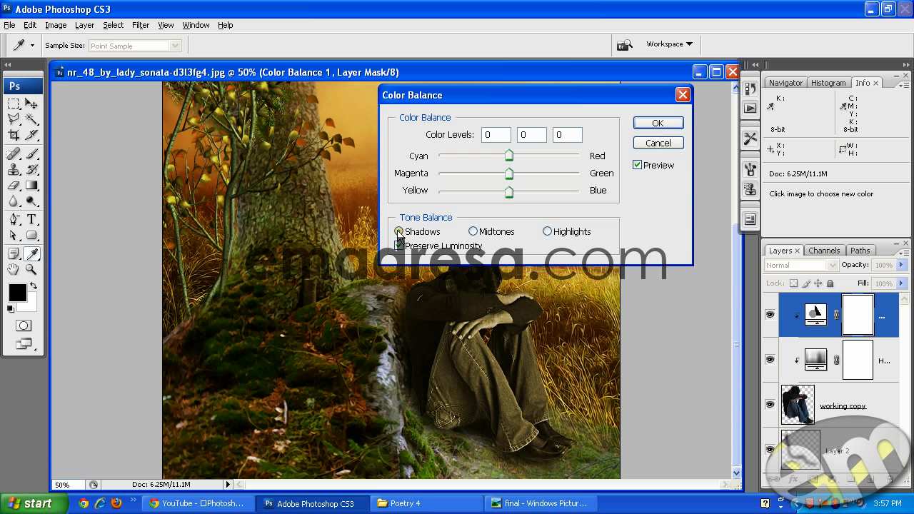
pyautogui.click(399, 232)
pyautogui.click(512, 156)
pyautogui.moveTo(511, 177); pyautogui.dragTo(504, 179)
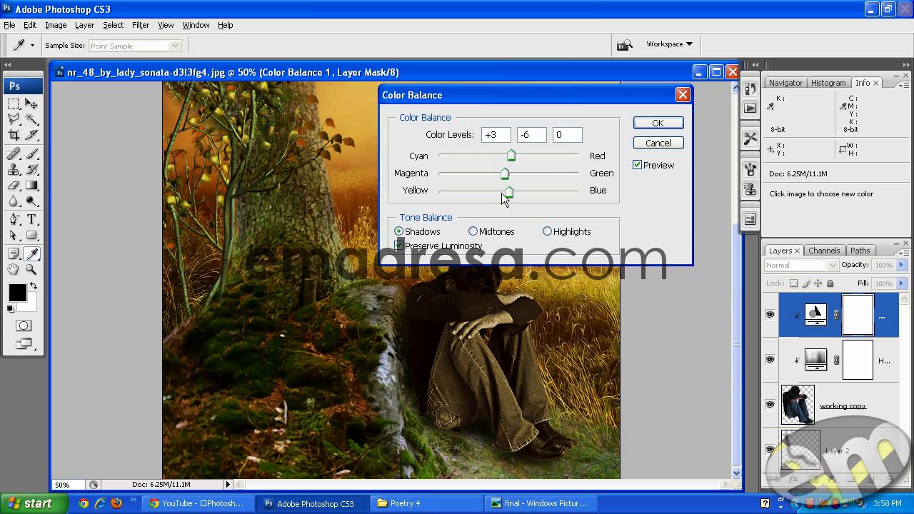
pyautogui.moveTo(509, 193); pyautogui.dragTo(504, 208)
# - Set the midtones in Color Balance to +6, +19 and -20, leave the highlights neutral, and apply the adjustment
pyautogui.click(477, 236)
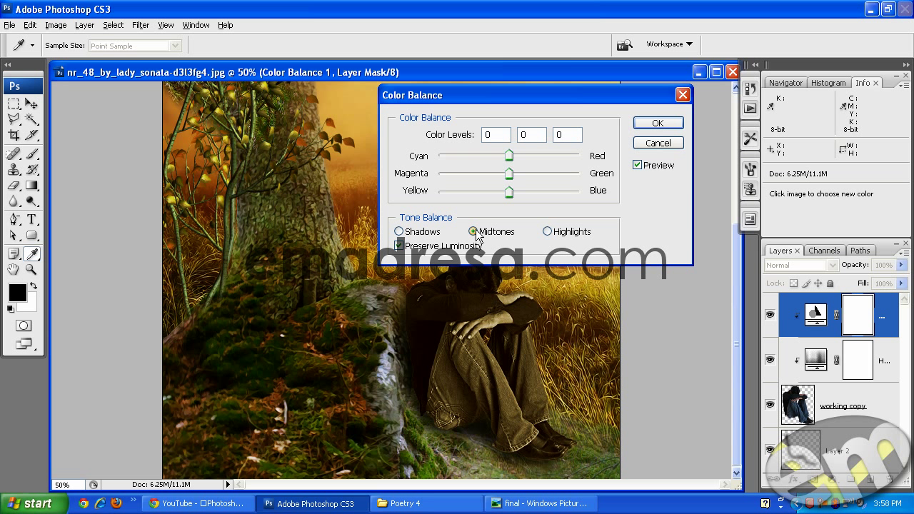
pyautogui.moveTo(510, 162); pyautogui.dragTo(512, 163)
pyautogui.moveTo(513, 155); pyautogui.dragTo(513, 155)
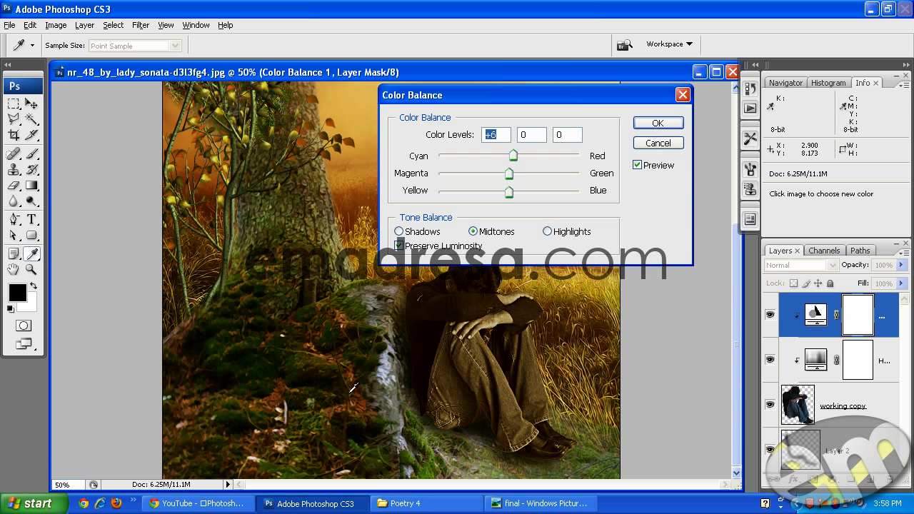
pyautogui.moveTo(509, 174); pyautogui.dragTo(523, 174)
pyautogui.click(523, 173)
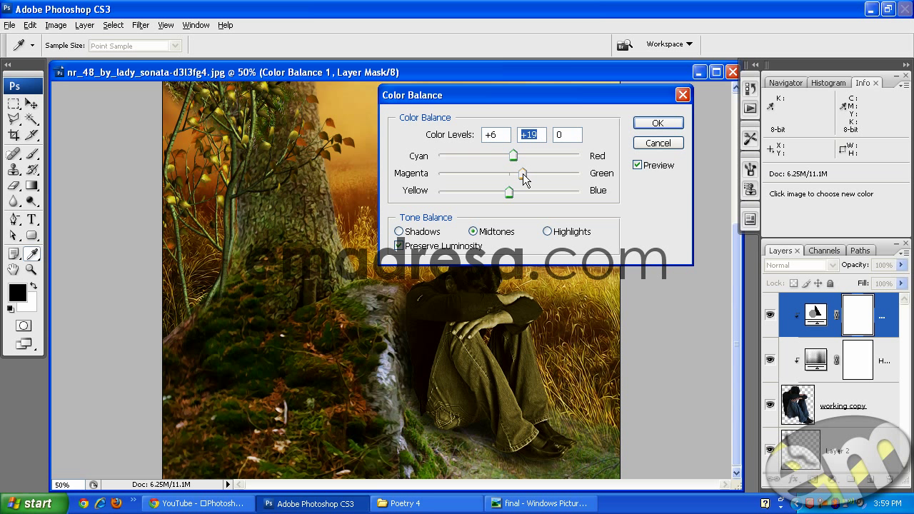
pyautogui.moveTo(510, 191); pyautogui.dragTo(495, 190)
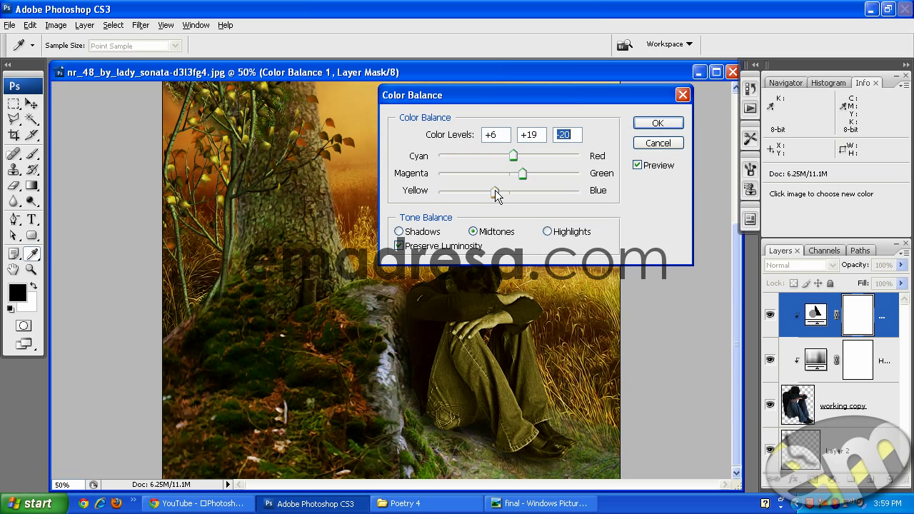
pyautogui.click(570, 233)
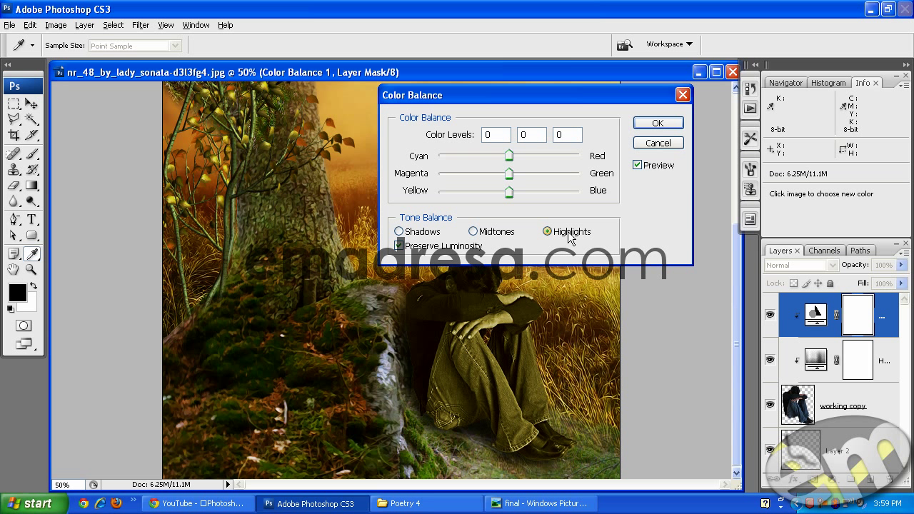
pyautogui.click(672, 124)
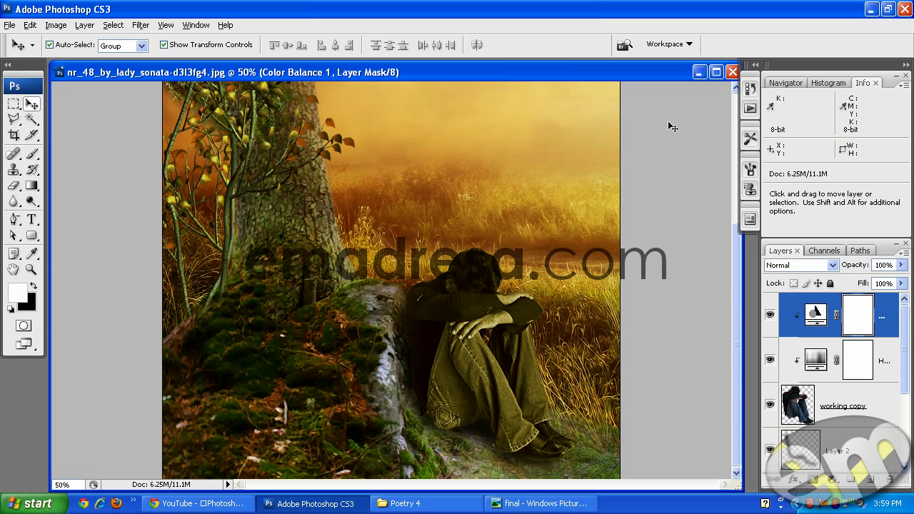
# - Hide the Color Balance layer and make the Hue/Saturation layer active
pyautogui.click(815, 266)
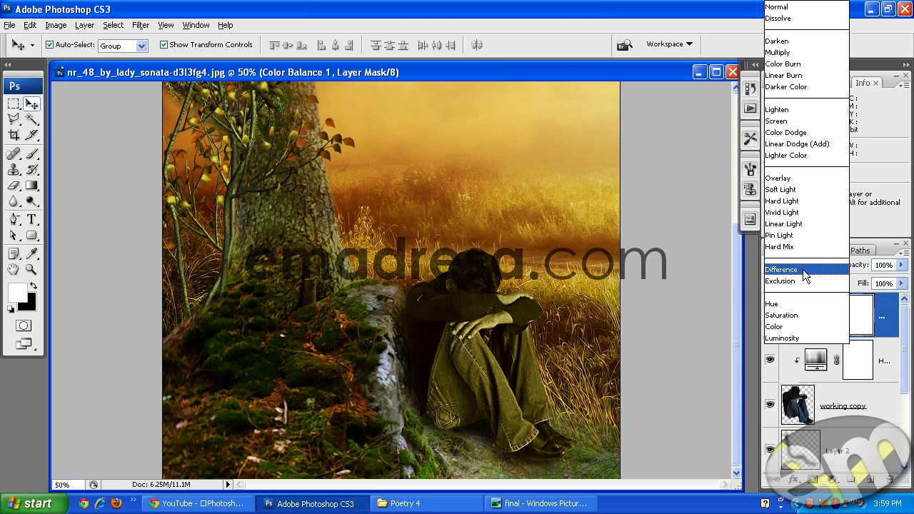
pyautogui.click(882, 361)
pyautogui.click(879, 361)
pyautogui.click(771, 315)
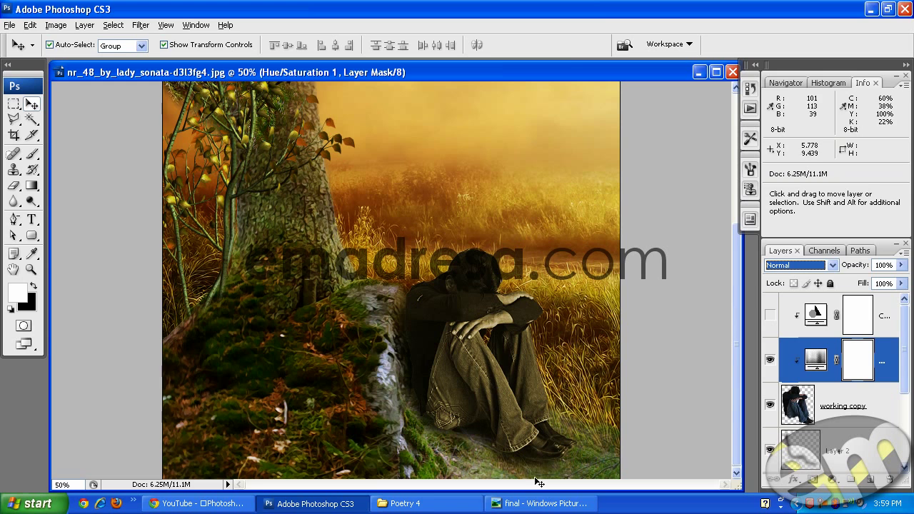
# - Switch to Windows Picture and Fax Viewer and browse to the original photo DSCF0919 to examine the man's natural colours
pyautogui.click(540, 503)
pyautogui.click(349, 480)
pyautogui.click(349, 479)
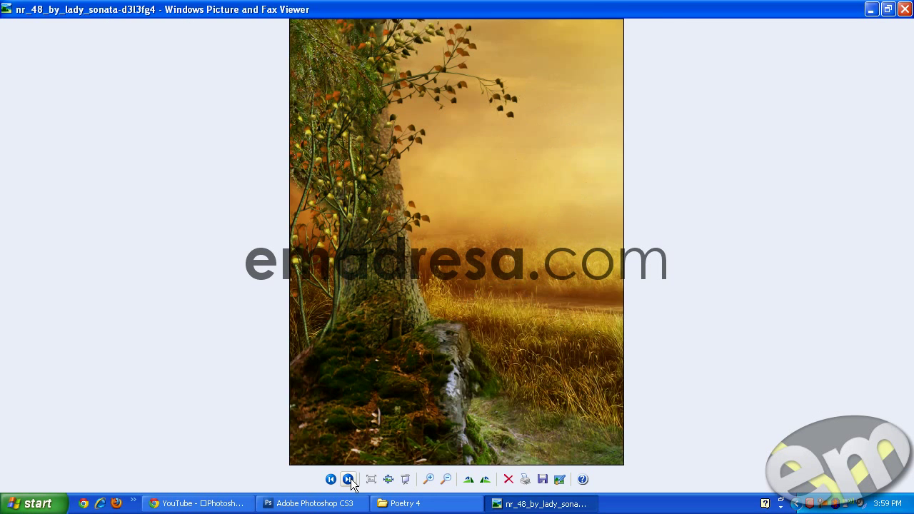
pyautogui.click(349, 479)
pyautogui.click(349, 480)
pyautogui.click(349, 480)
pyautogui.click(349, 480)
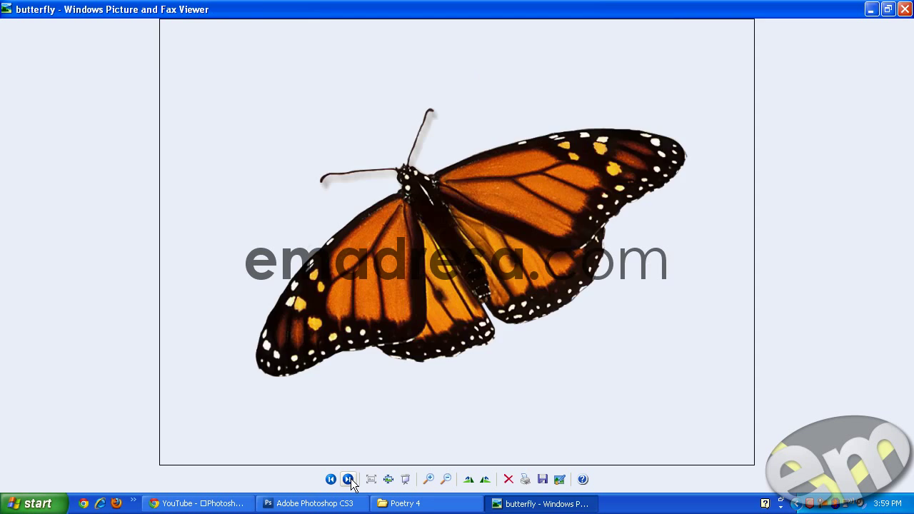
pyautogui.click(348, 479)
pyautogui.click(349, 479)
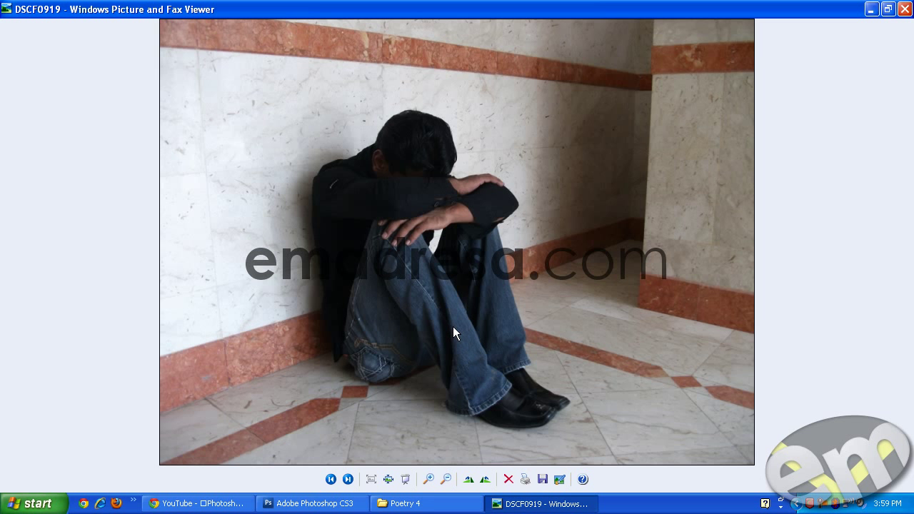
# - Return to Photoshop and set the Hue/Saturation layer's blend mode to Darken
pyautogui.click(315, 504)
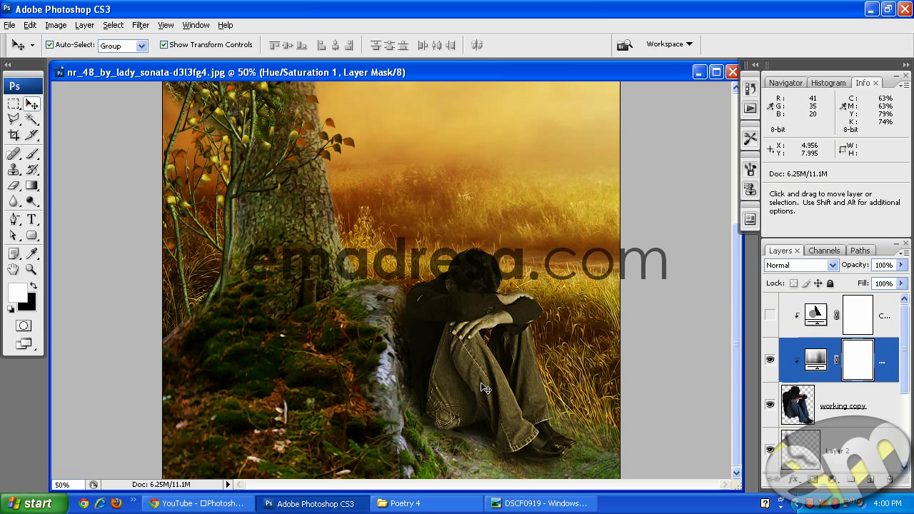
pyautogui.click(783, 267)
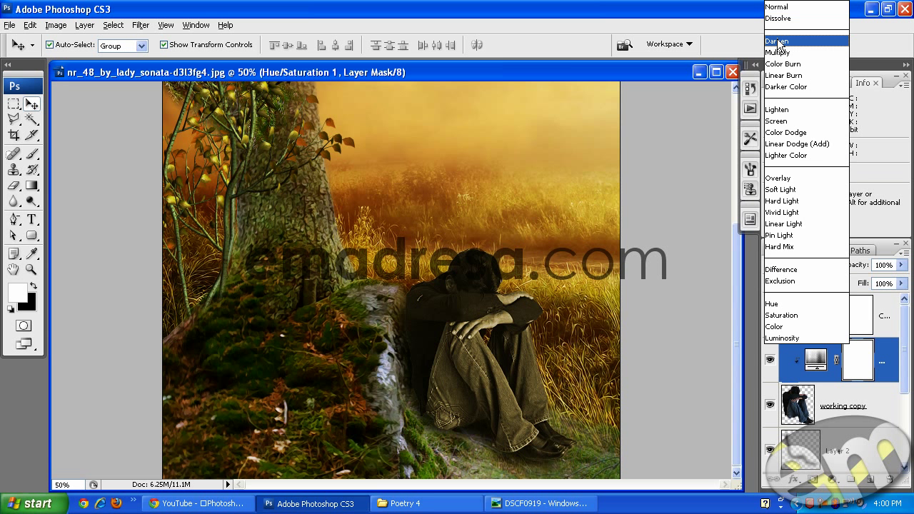
pyautogui.click(781, 41)
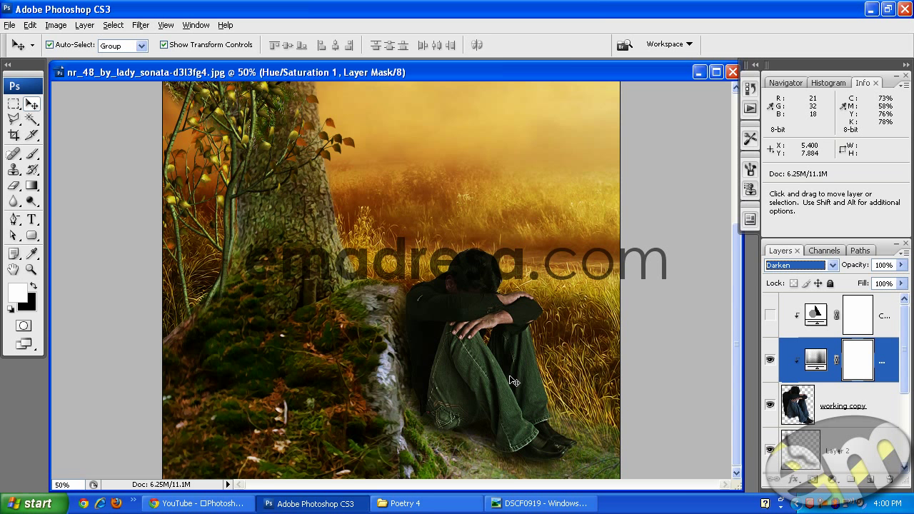
# - Check the original photo DSCF0919 in Windows Picture and Fax Viewer, return to Photoshop, and compare the man with Hue/Saturation off and on
pyautogui.hotkey('alt', 'Tab')
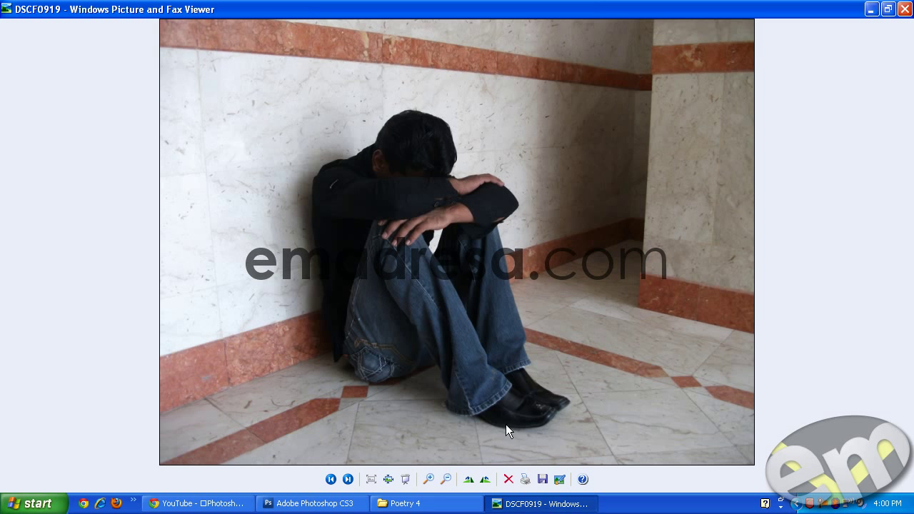
pyautogui.hotkey('alt', 'Tab')
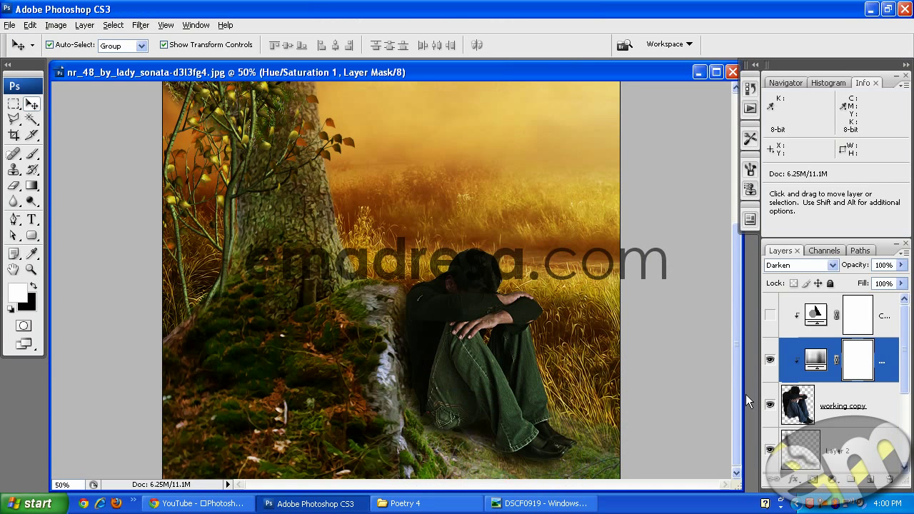
pyautogui.click(770, 363)
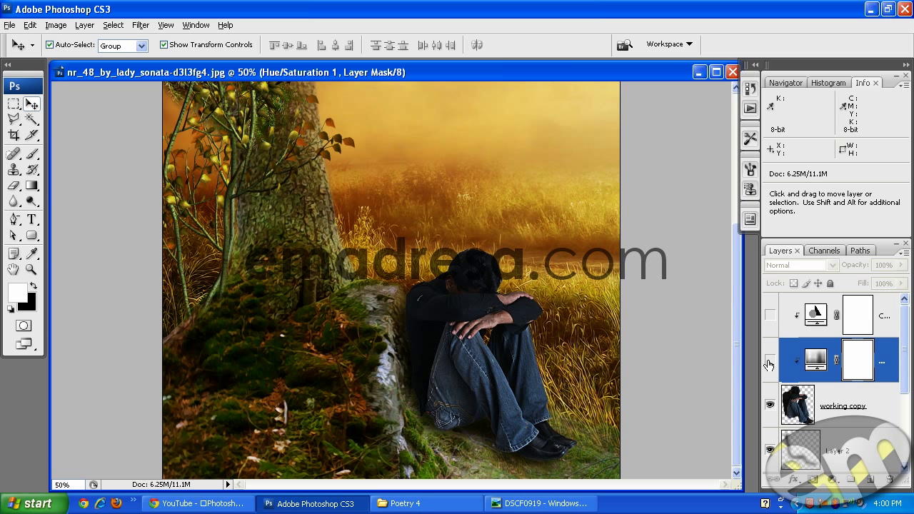
pyautogui.click(769, 363)
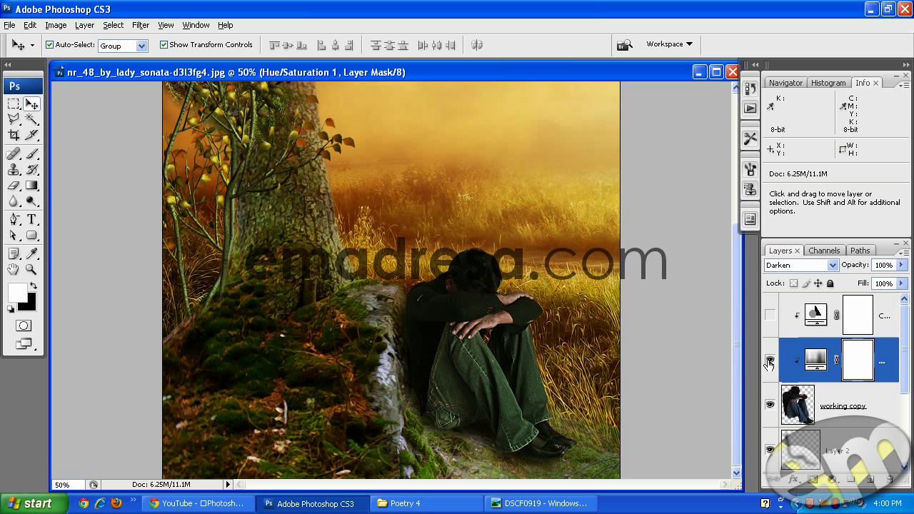
# - Try the Overlay, Soft Light and Lighten blend modes on the Hue/Saturation layer, and set it back to Darken
pyautogui.click(791, 266)
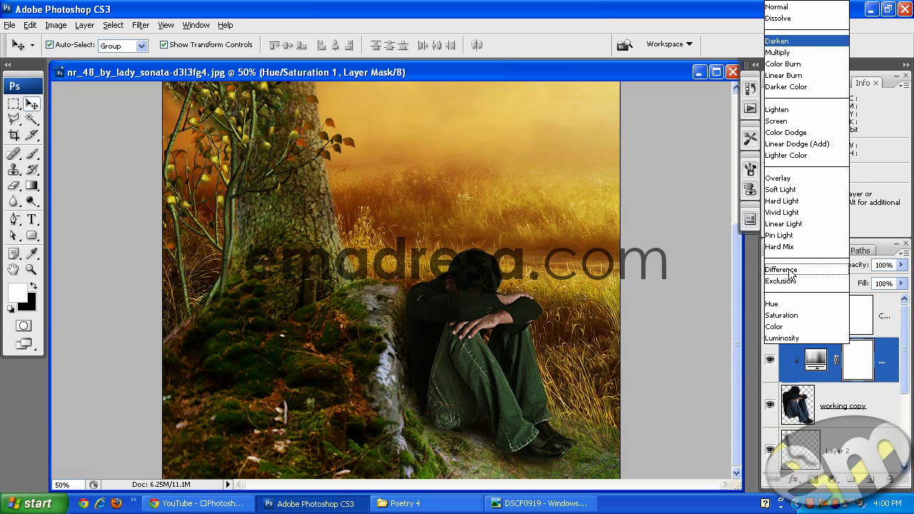
pyautogui.click(779, 179)
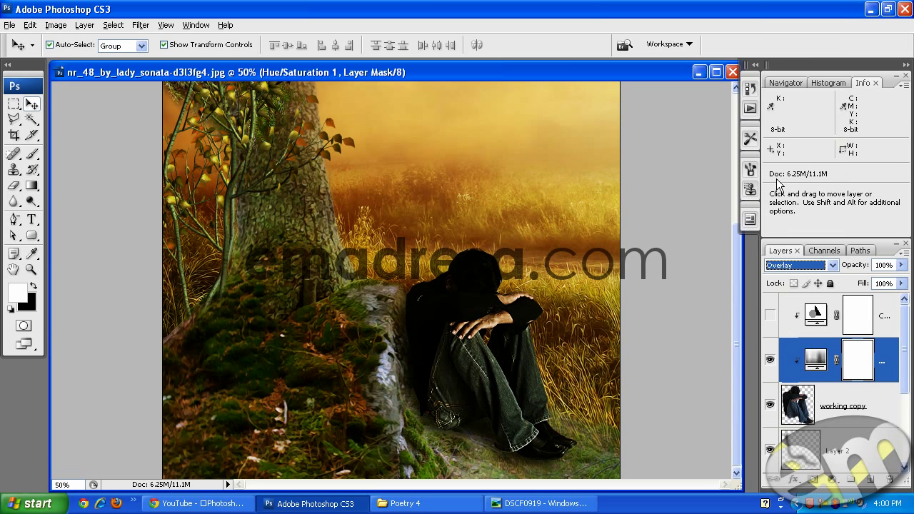
pyautogui.click(786, 266)
pyautogui.click(791, 190)
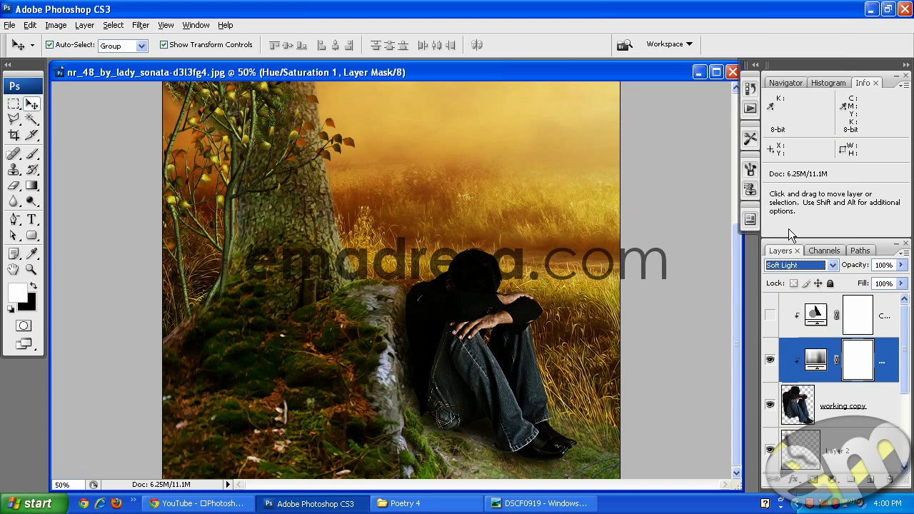
pyautogui.click(793, 265)
pyautogui.click(797, 115)
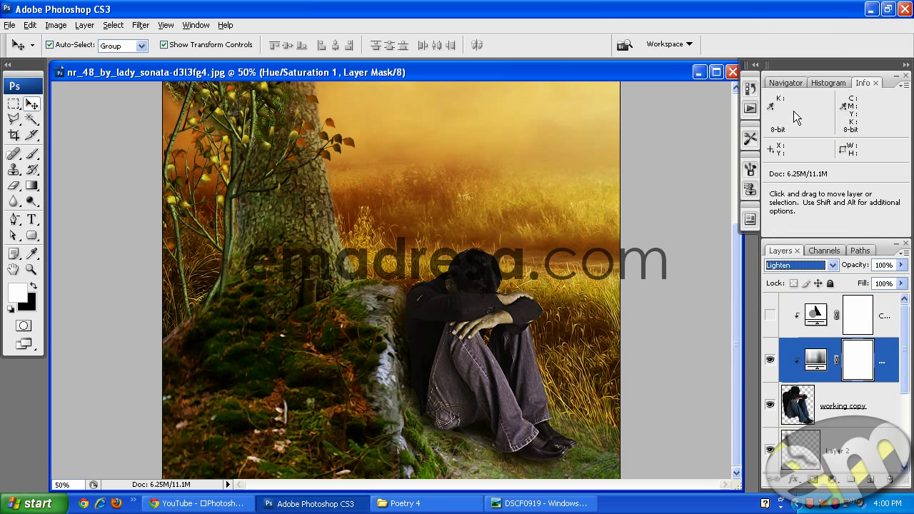
pyautogui.click(792, 265)
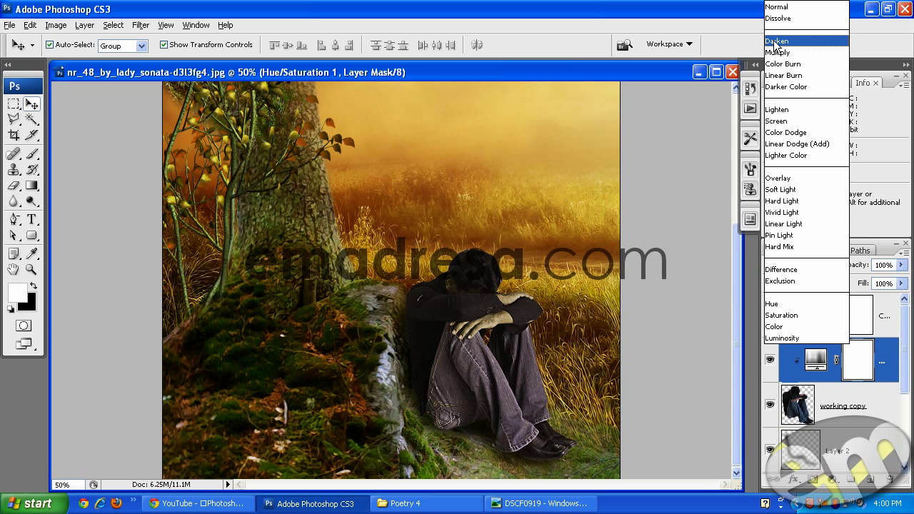
pyautogui.click(776, 42)
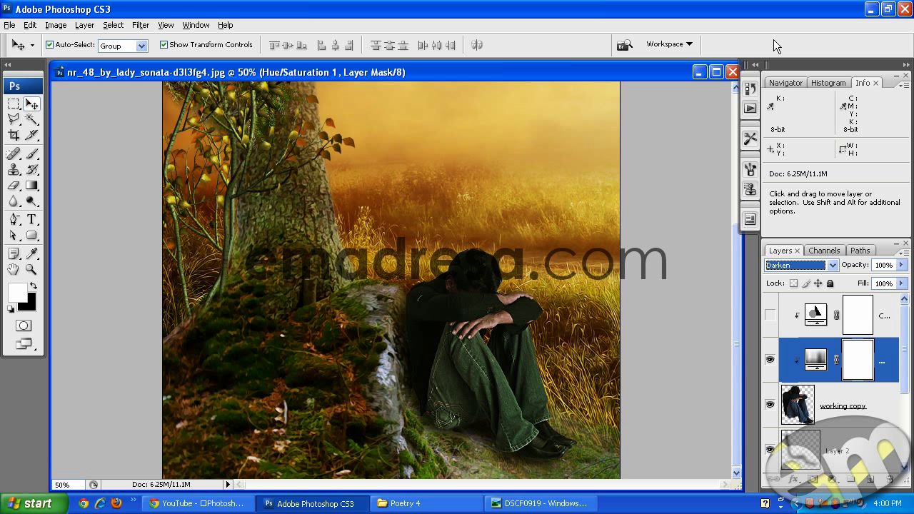
# - Try the Normal blend mode on the Hue/Saturation layer and return it to Darken at 100% opacity
pyautogui.moveTo(861, 272); pyautogui.dragTo(895, 255)
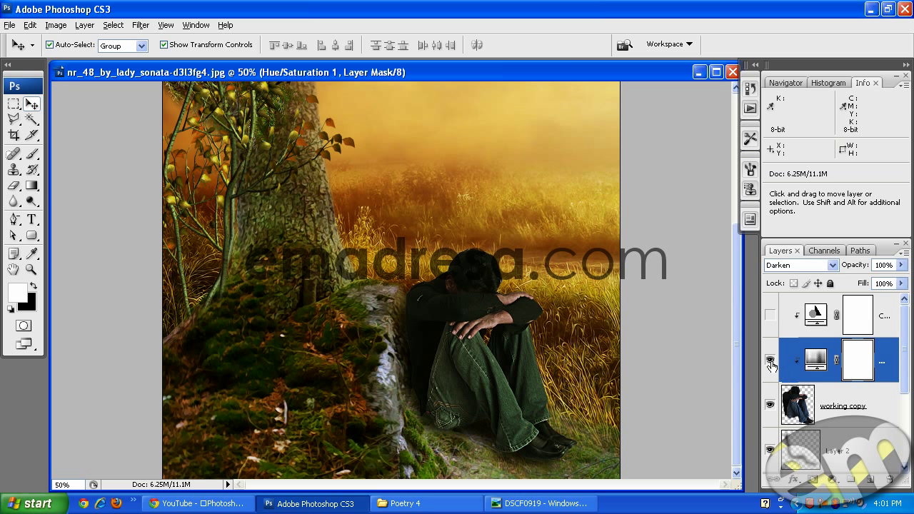
pyautogui.click(797, 273)
pyautogui.click(793, 8)
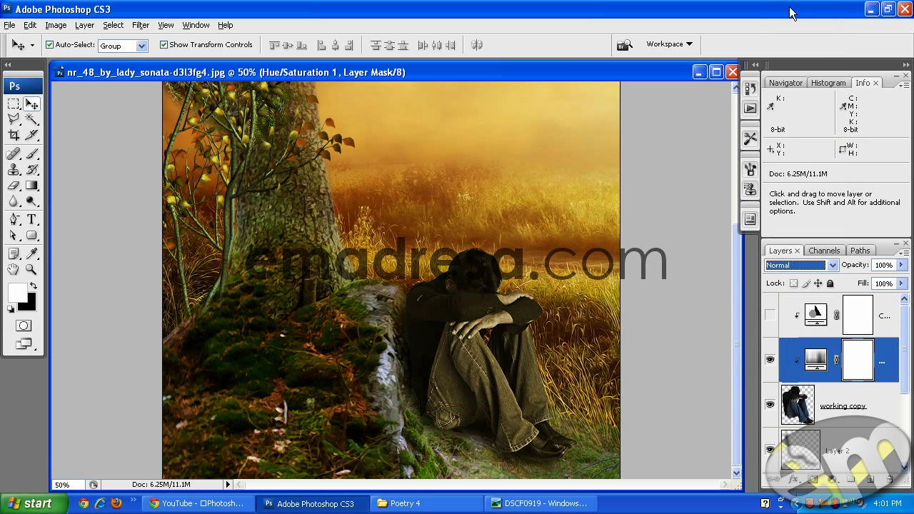
pyautogui.moveTo(871, 270); pyautogui.dragTo(912, 265)
pyautogui.click(814, 269)
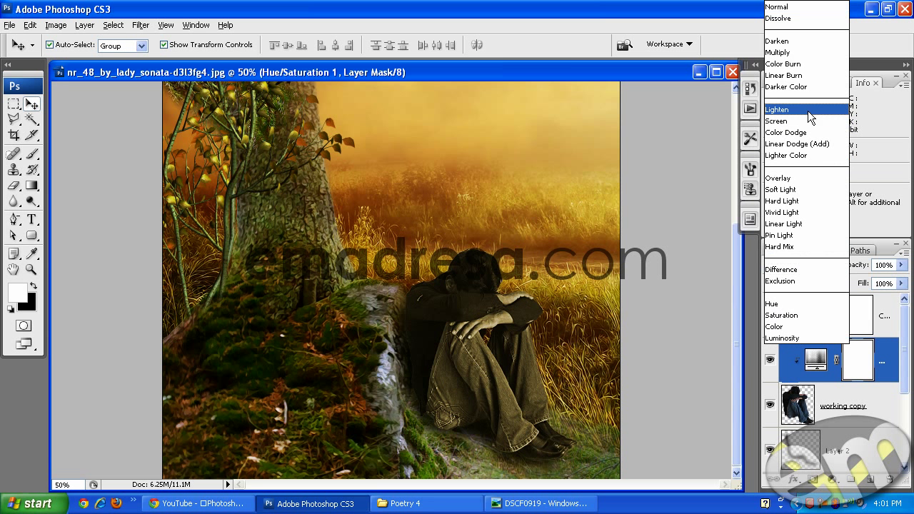
pyautogui.click(803, 41)
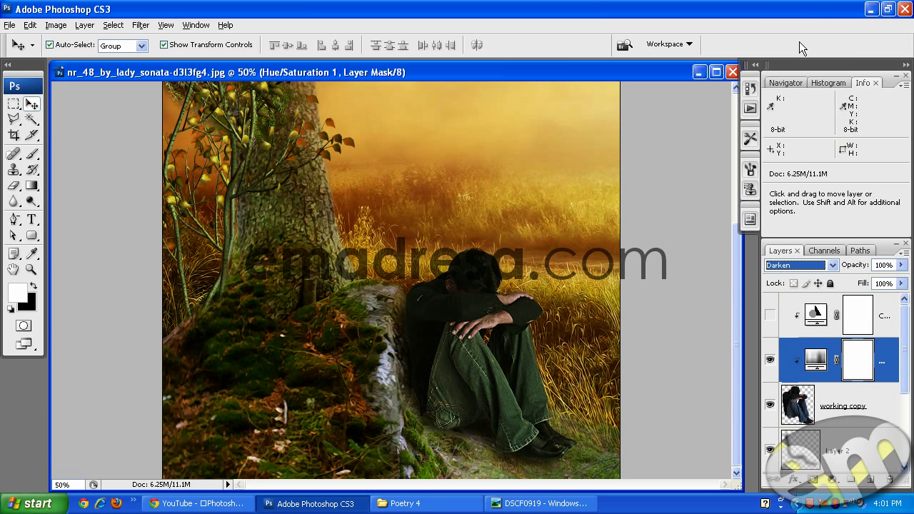
# - Show the Color Balance layer again and compare the man's tones with the Hue/Saturation layer off and on
pyautogui.click(770, 363)
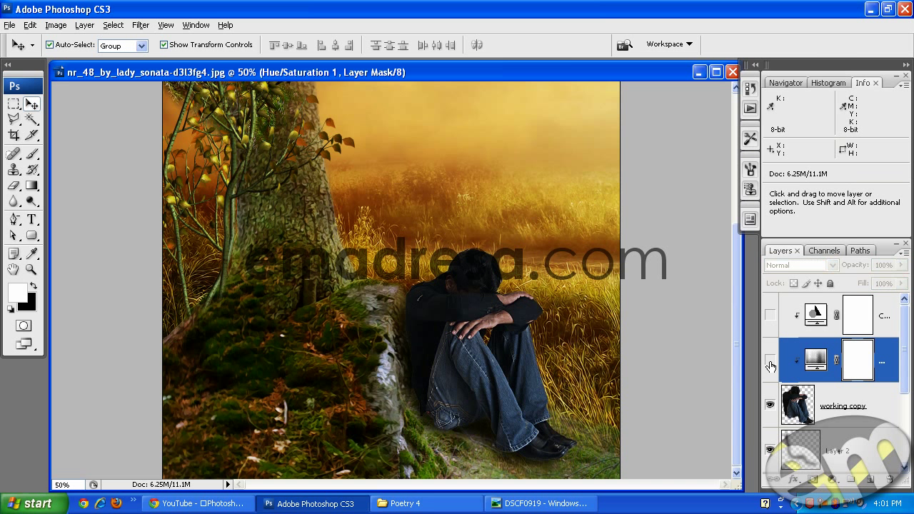
pyautogui.click(770, 363)
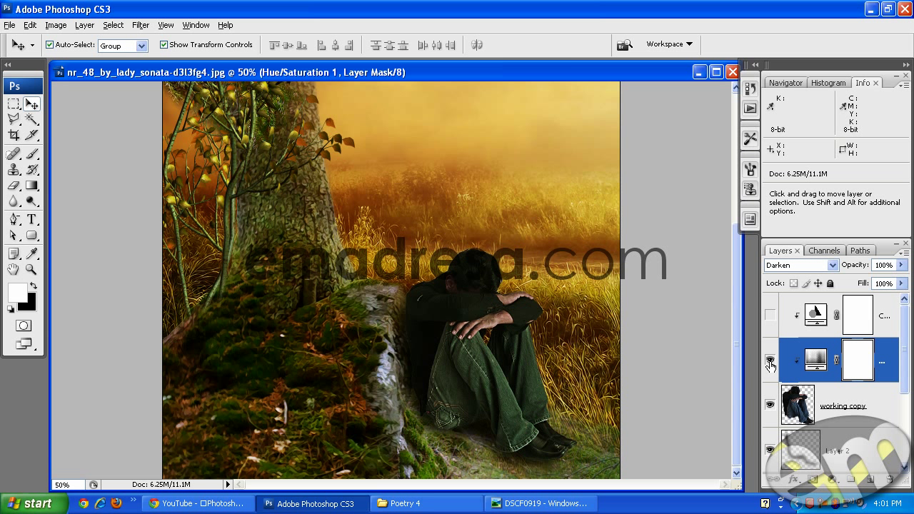
pyautogui.click(770, 316)
pyautogui.click(771, 364)
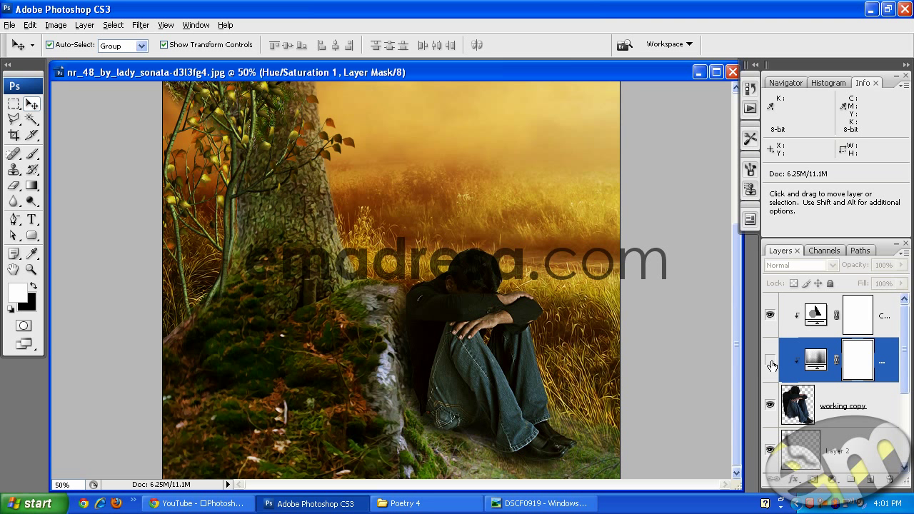
pyautogui.click(771, 363)
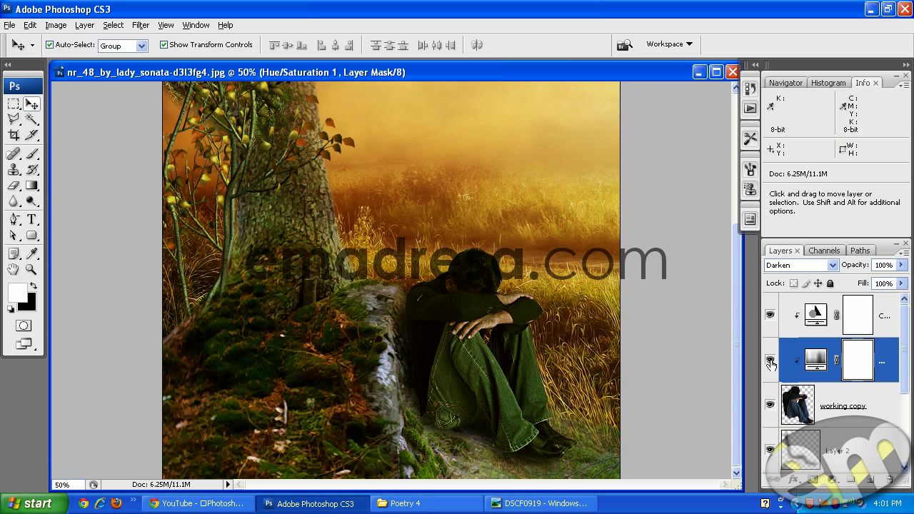
# - Bring the swallow image in as a new layer above Color Balance and scale it down to perch behind the man's shoulder
pyautogui.click(891, 316)
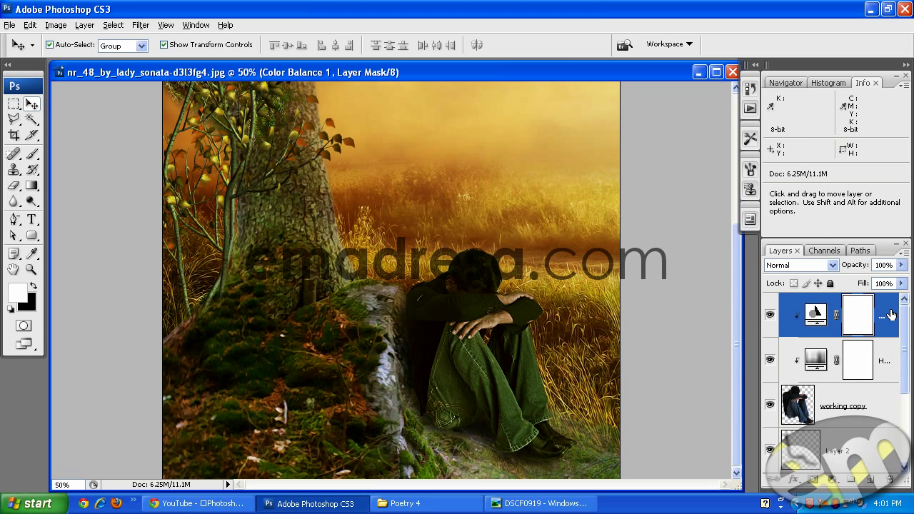
pyautogui.click(476, 510)
pyautogui.click(439, 343)
pyautogui.moveTo(194, 218); pyautogui.dragTo(499, 283)
pyautogui.moveTo(258, 137); pyautogui.dragTo(526, 165)
pyautogui.hotkey('ctrl', 't')
pyautogui.moveTo(645, 119); pyautogui.dragTo(420, 272)
pyautogui.press('Return')
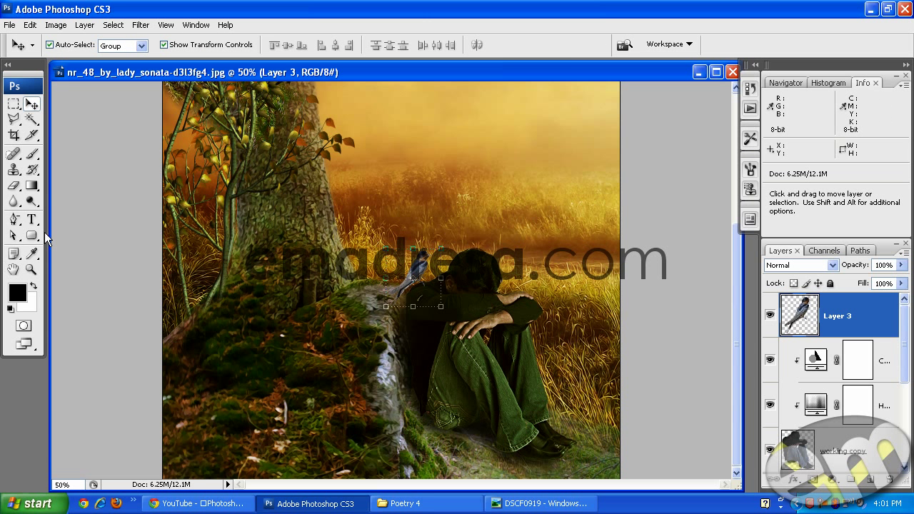
# - At 100% zoom, move the swallow slightly closer to the man's head and scale it proportionally to 93%
pyautogui.click(31, 270)
pyautogui.click(411, 297)
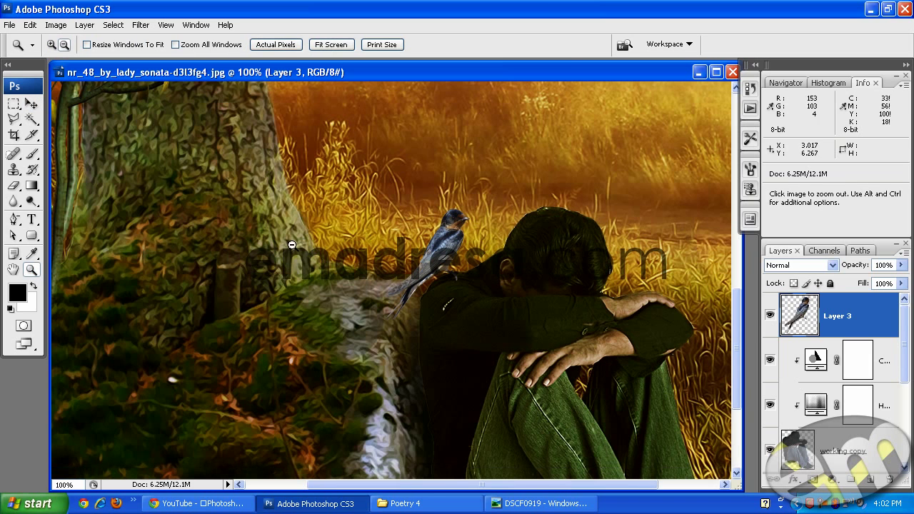
pyautogui.click(31, 104)
pyautogui.moveTo(439, 254); pyautogui.dragTo(452, 256)
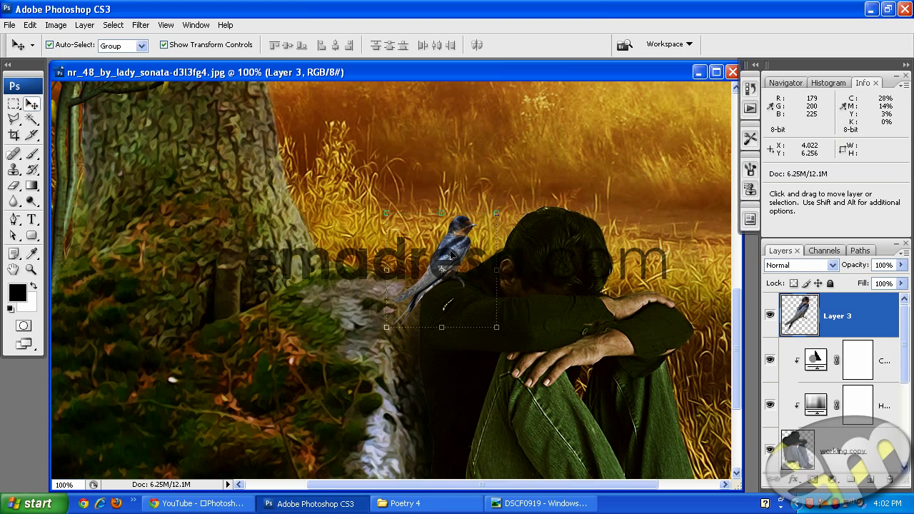
pyautogui.click(498, 214)
pyautogui.moveTo(503, 213); pyautogui.dragTo(493, 217)
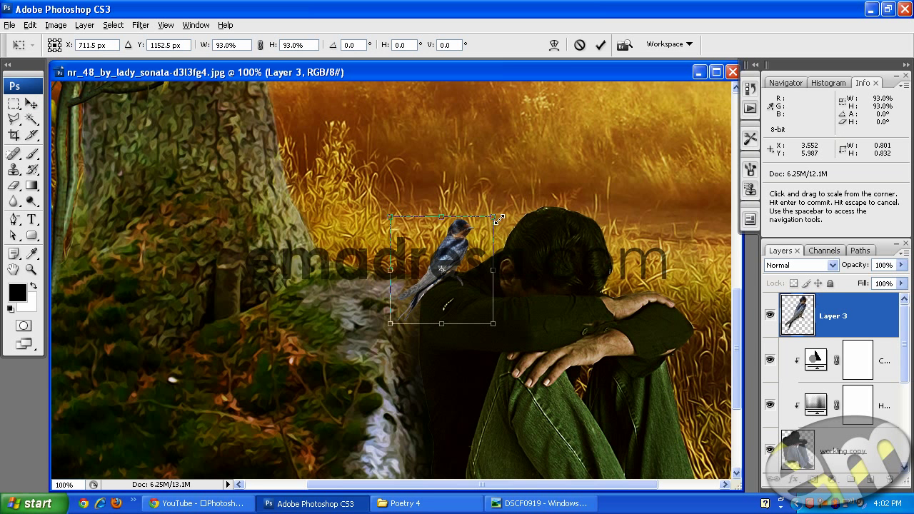
pyautogui.press('Return')
# - Switch to Windows Picture and Fax Viewer and examine the size and placement of the birds in the finished fb image
pyautogui.hotkey('alt', 'Tab')
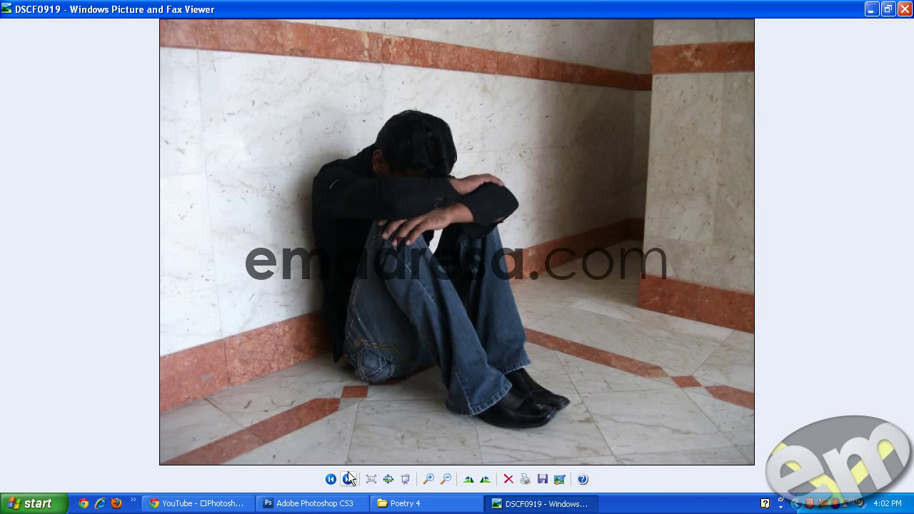
pyautogui.click(349, 479)
pyautogui.click(349, 480)
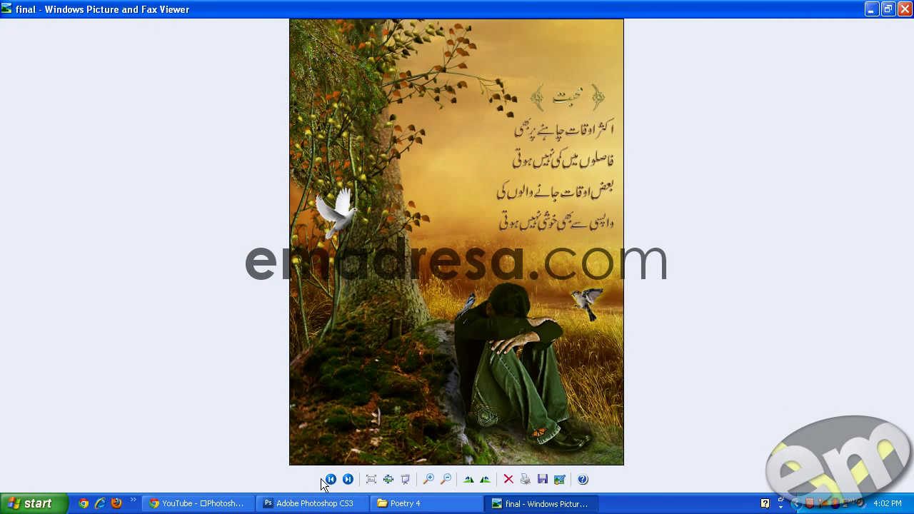
pyautogui.click(331, 479)
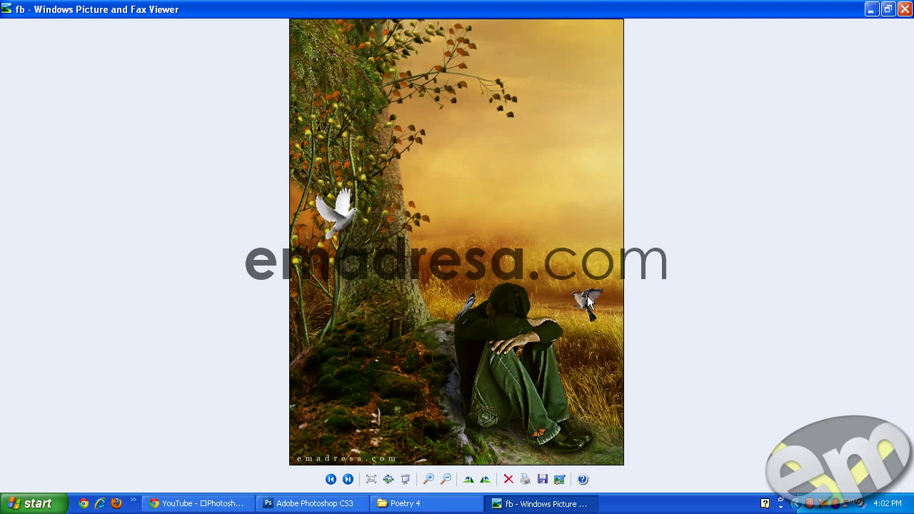
pyautogui.scroll(2, 536, 351)
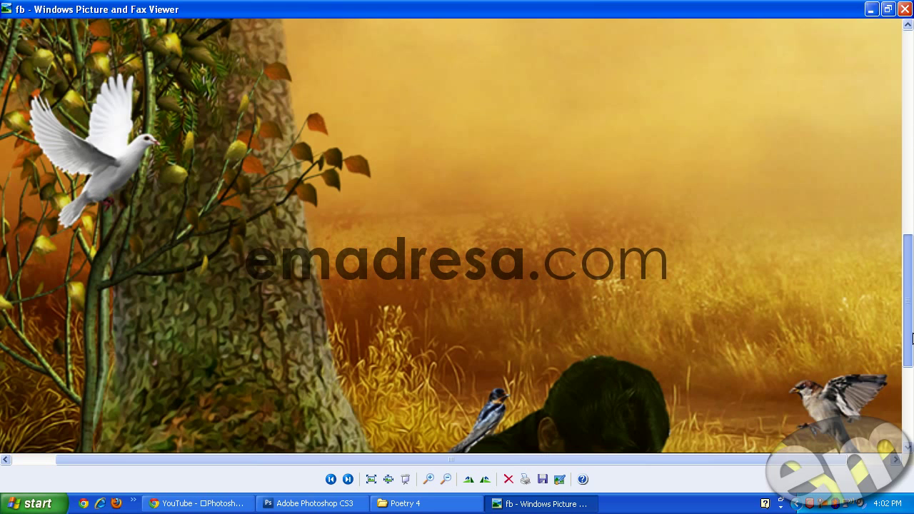
pyautogui.moveTo(909, 296); pyautogui.dragTo(909, 361)
# - Return to Photoshop and scale the swallow layer proportionally to 92.4%
pyautogui.click(309, 503)
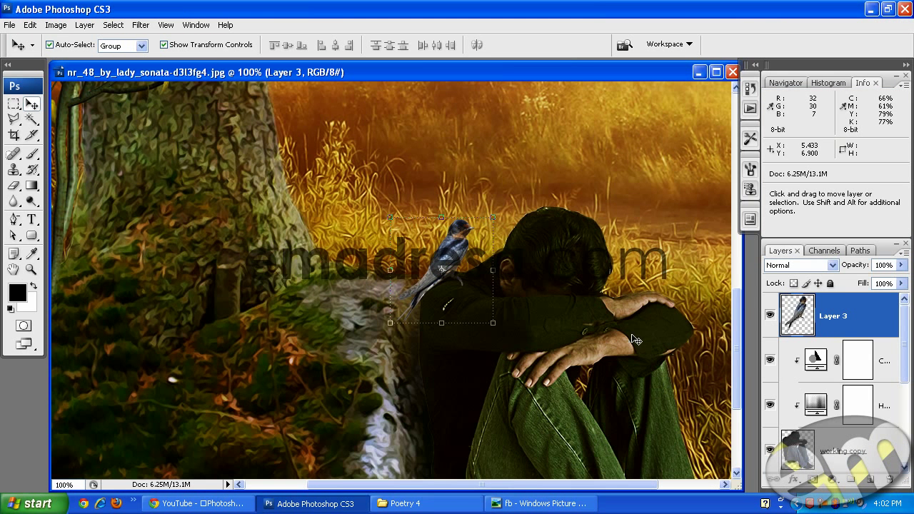
pyautogui.click(631, 370)
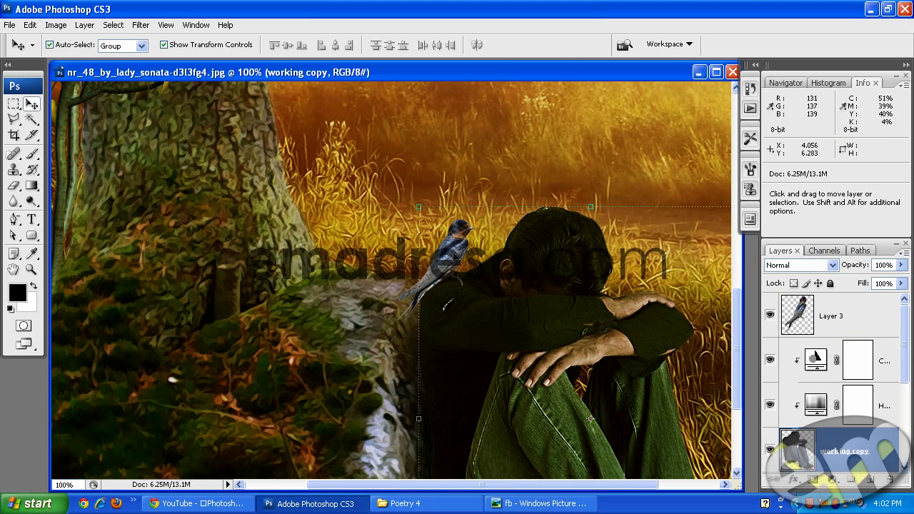
pyautogui.click(821, 311)
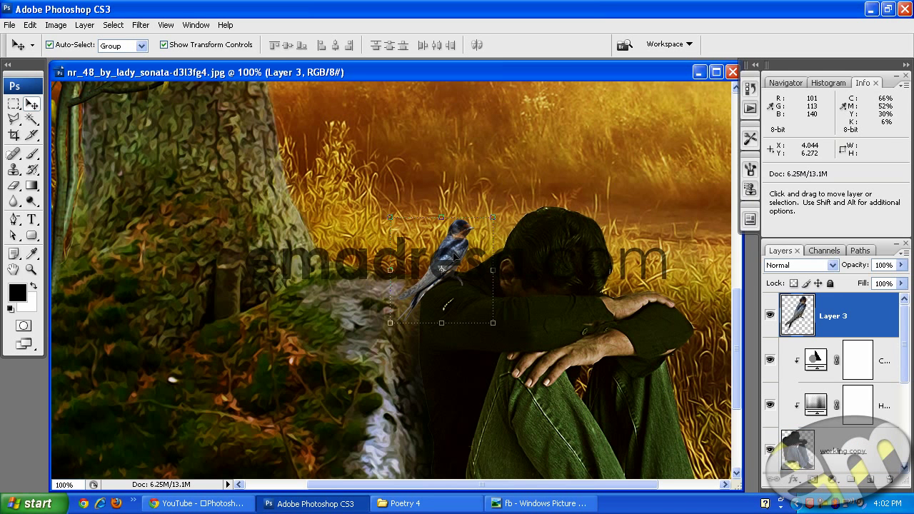
pyautogui.click(496, 213)
pyautogui.moveTo(496, 213); pyautogui.dragTo(494, 220)
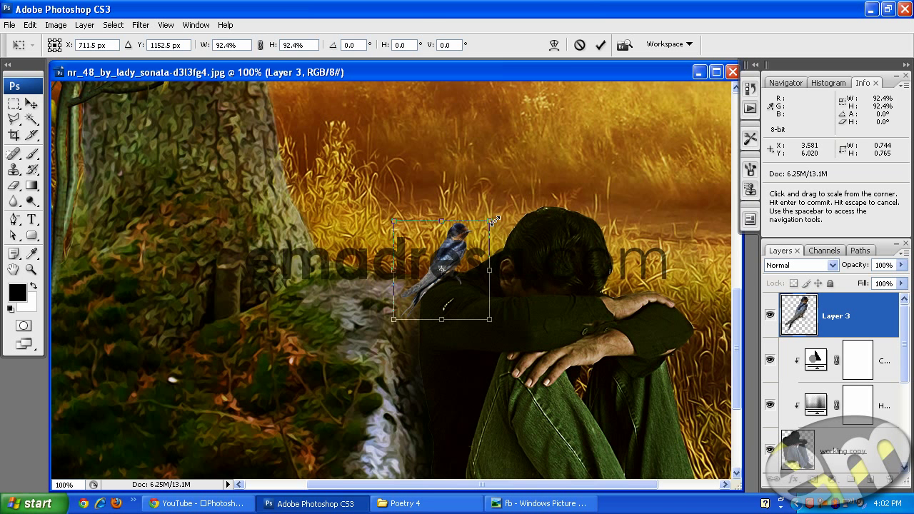
pyautogui.press('Return')
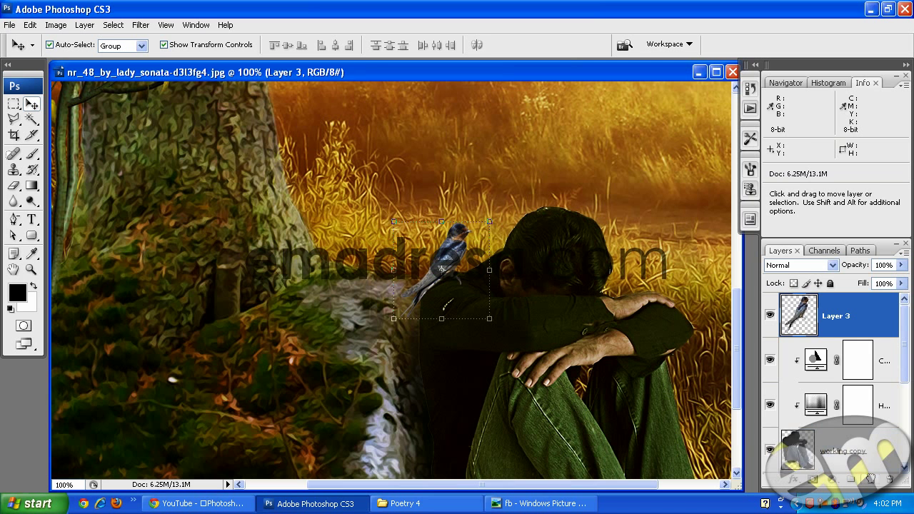
# - Duplicate the swallow layer and apply a High Pass filter with a 4.0 pixel radius to the copy
pyautogui.moveTo(876, 331); pyautogui.dragTo(873, 481)
pyautogui.click(141, 24)
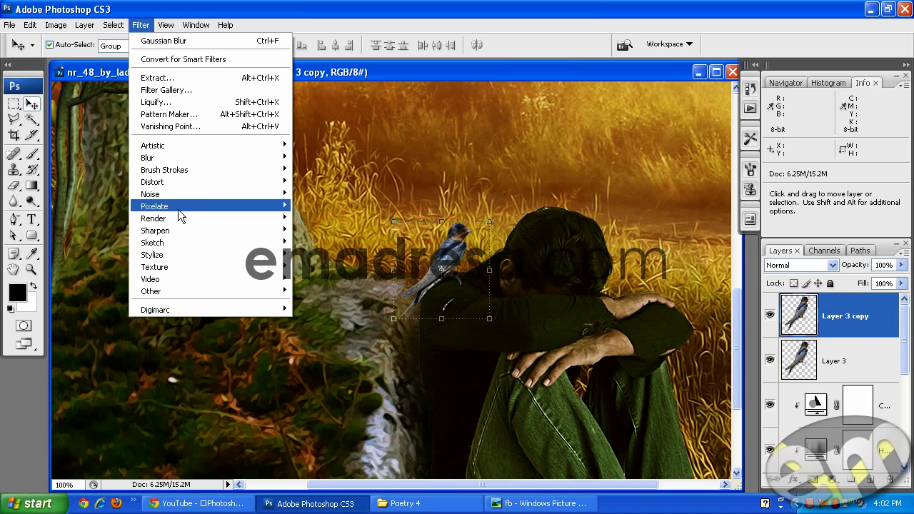
pyautogui.moveTo(207, 290)
pyautogui.click(342, 303)
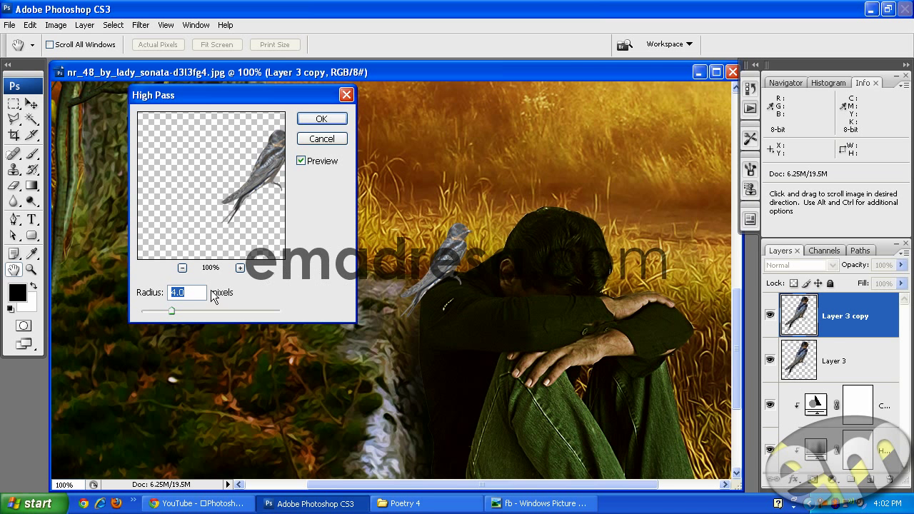
pyautogui.click(321, 119)
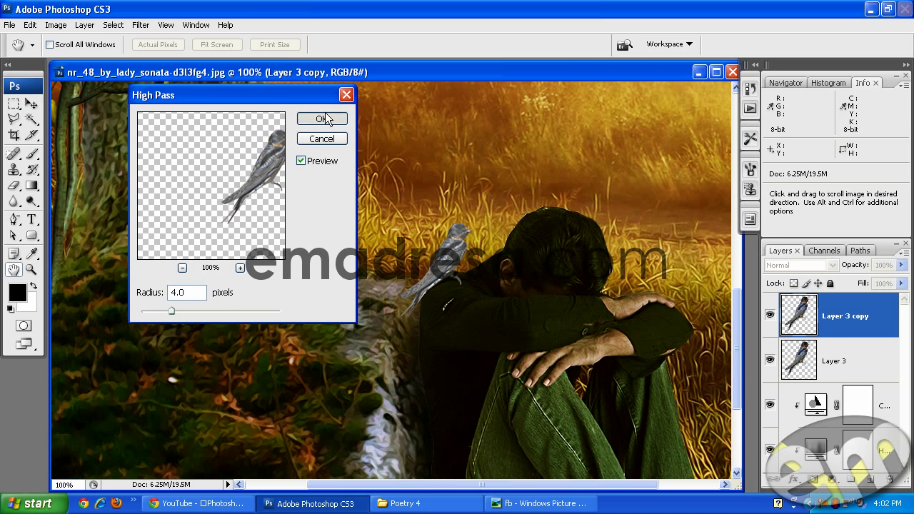
# - Set the blend mode of the swallow's High Pass copy to Overlay
pyautogui.press('v')
pyautogui.click(833, 265)
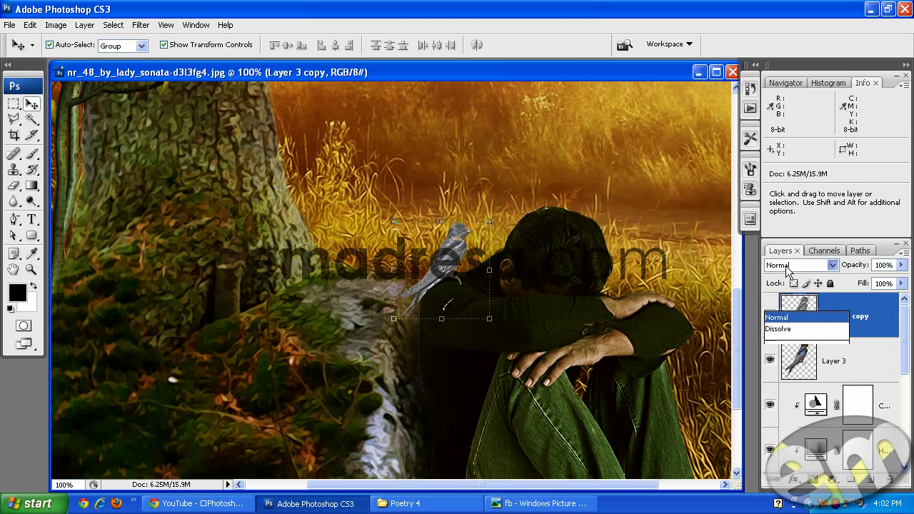
pyautogui.click(778, 178)
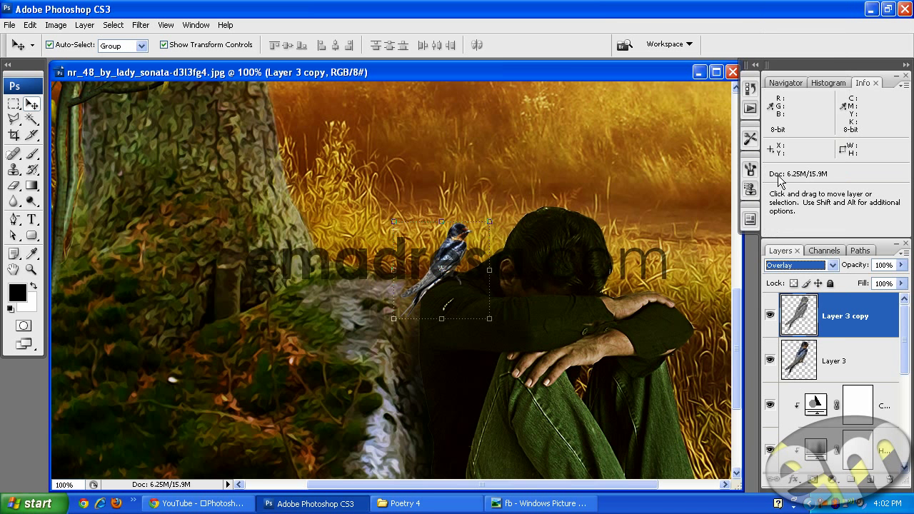
# - Compare the swallow's sharpness with and without the Overlay High Pass copy by switching that layer's visibility repeatedly
pyautogui.click(771, 316)
pyautogui.click(772, 315)
pyautogui.click(773, 318)
pyautogui.click(771, 316)
pyautogui.click(771, 316)
pyautogui.click(771, 316)
pyautogui.click(771, 316)
pyautogui.click(771, 316)
pyautogui.click(771, 316)
pyautogui.click(771, 315)
pyautogui.click(771, 316)
pyautogui.click(771, 315)
pyautogui.click(771, 316)
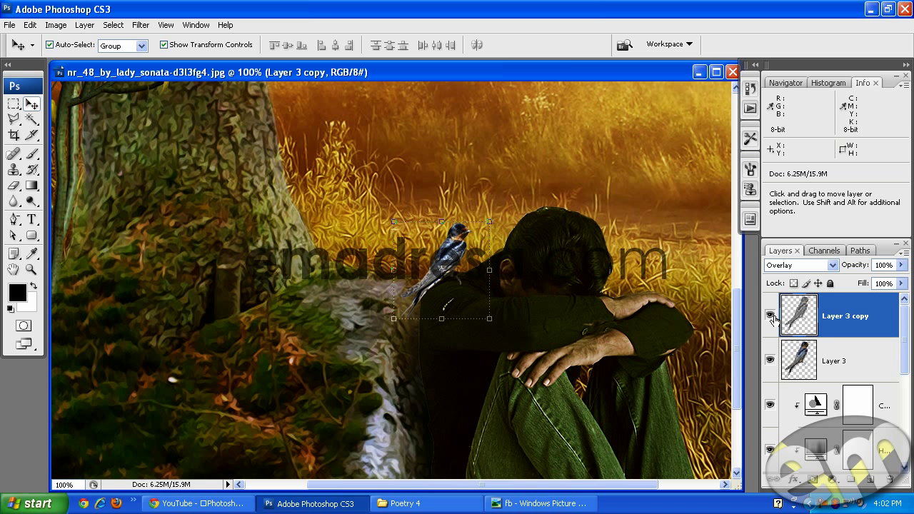
# - Merge the swallow with its High Pass copy and apply Unsharp Mask at 24% amount, 1.0 pixel radius and threshold 0
pyautogui.keyDown('shift'); pyautogui.click(870, 374); pyautogui.keyUp('shift')
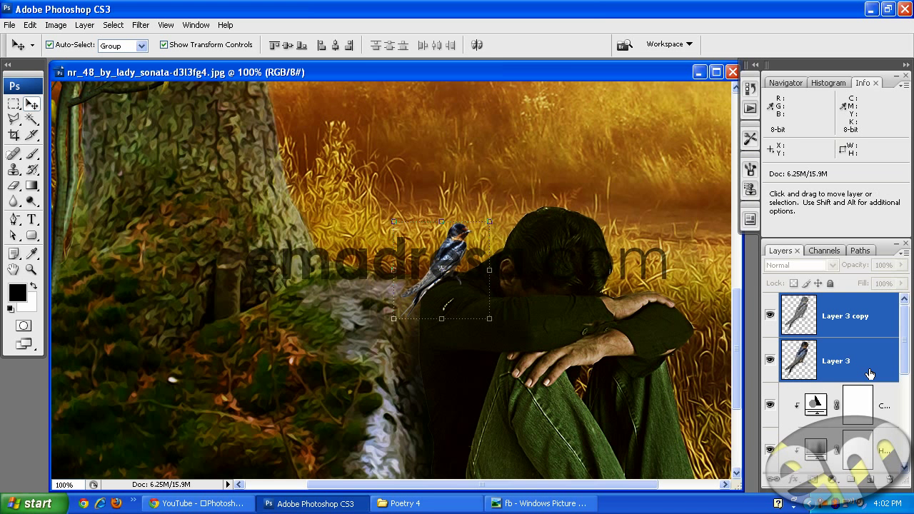
pyautogui.hotkey('ctrl', 'e')
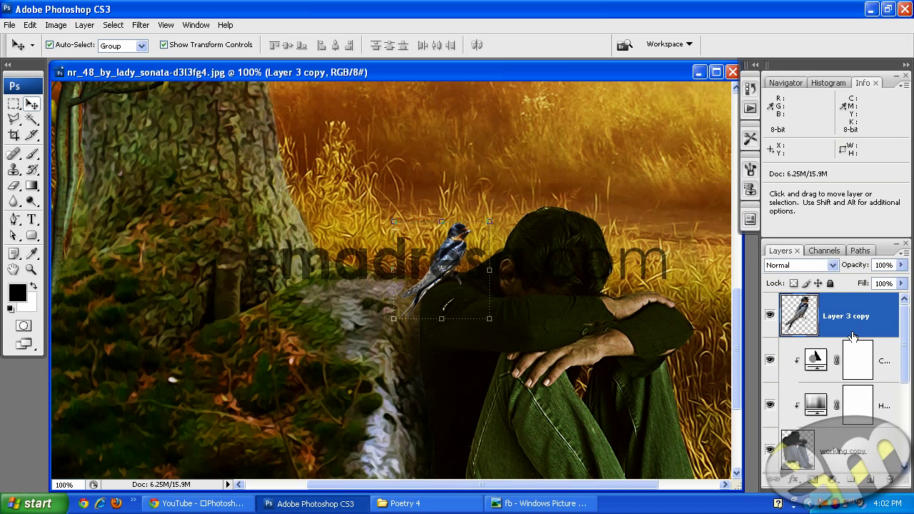
pyautogui.click(141, 25)
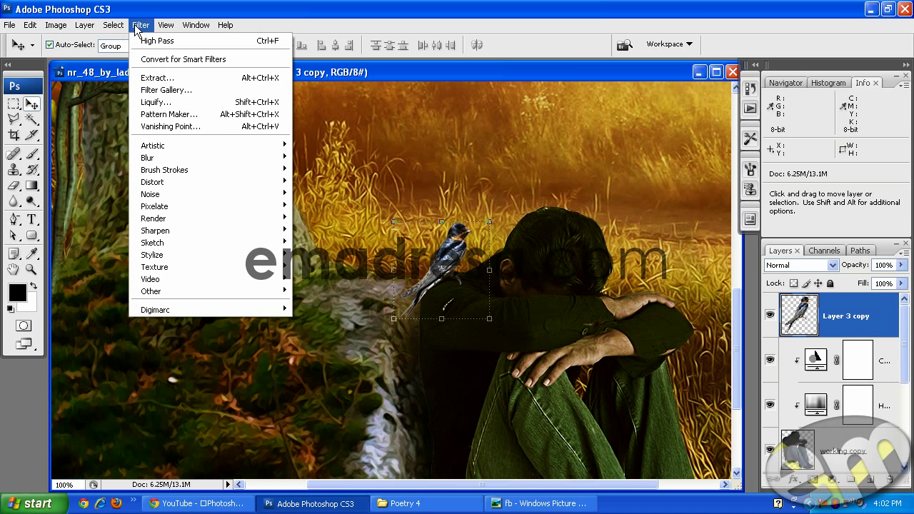
pyautogui.moveTo(229, 230)
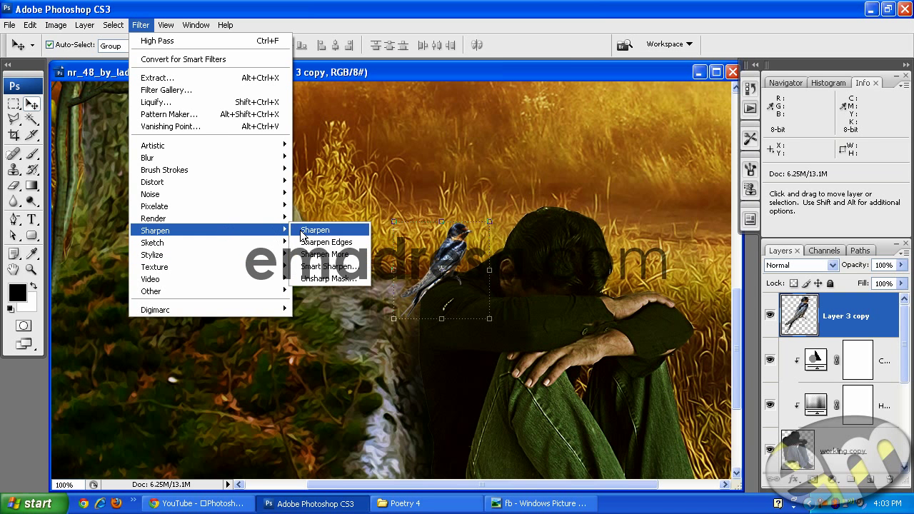
pyautogui.click(329, 278)
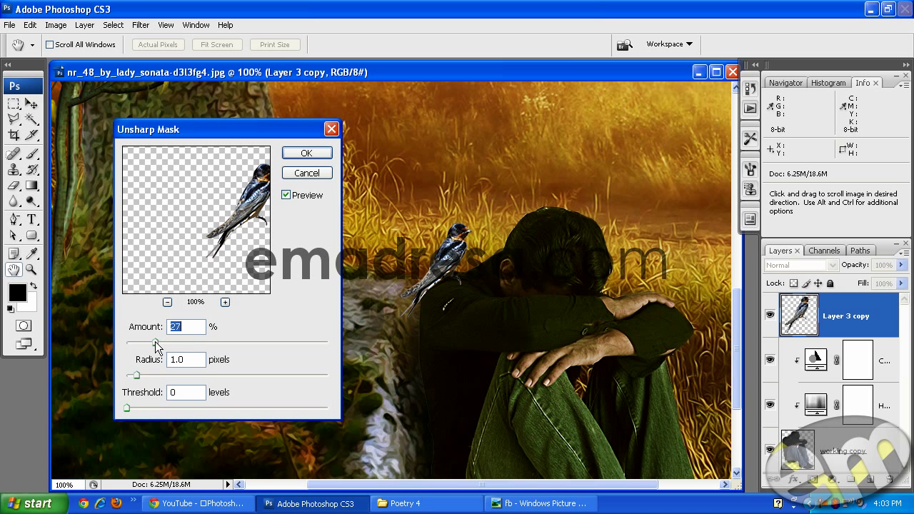
pyautogui.moveTo(153, 343); pyautogui.dragTo(153, 343)
pyautogui.click(286, 195)
pyautogui.click(291, 152)
pyautogui.press('v')
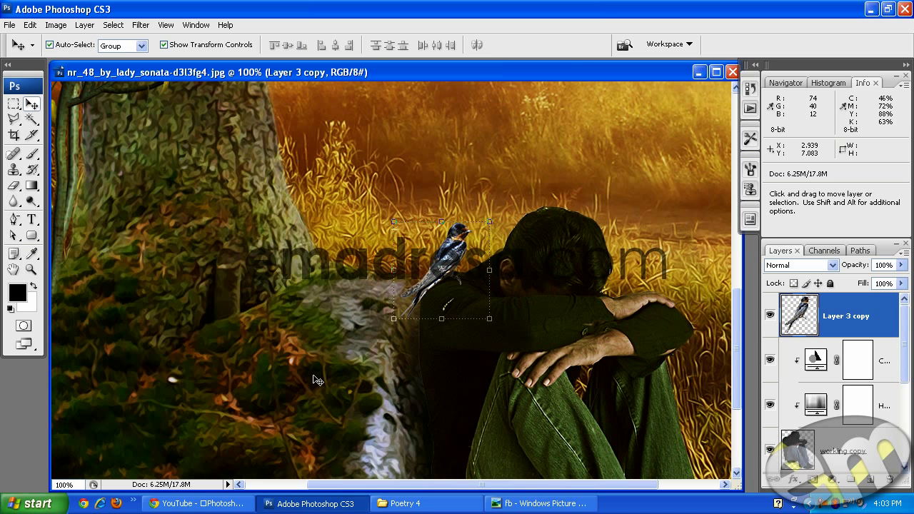
# - Bring the white dove from the Poetry 4 folder's images into the composite as a new layer, viewed at 33.3% zoom
pyautogui.click(405, 504)
pyautogui.click(303, 180)
pyautogui.click(281, 125)
pyautogui.moveTo(281, 125); pyautogui.dragTo(410, 274)
pyautogui.click(31, 269)
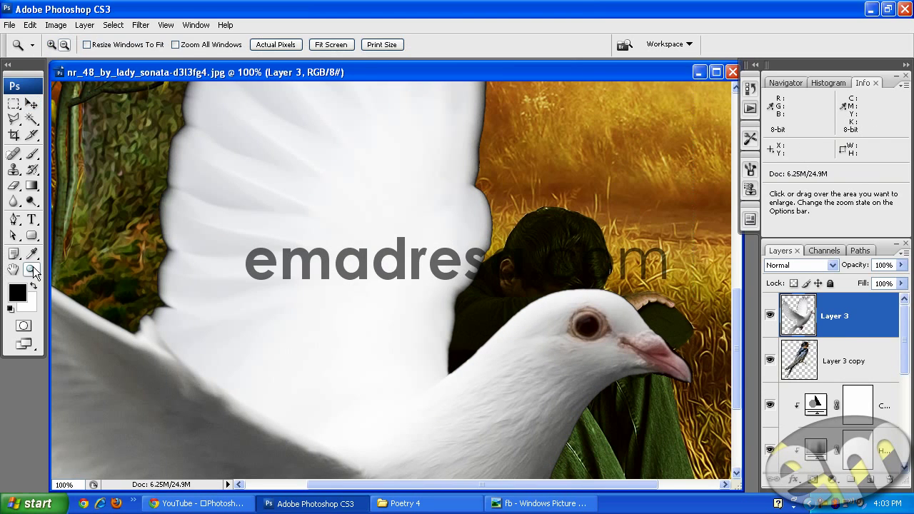
pyautogui.keyDown('alt'); pyautogui.click(379, 248); pyautogui.keyUp('alt')
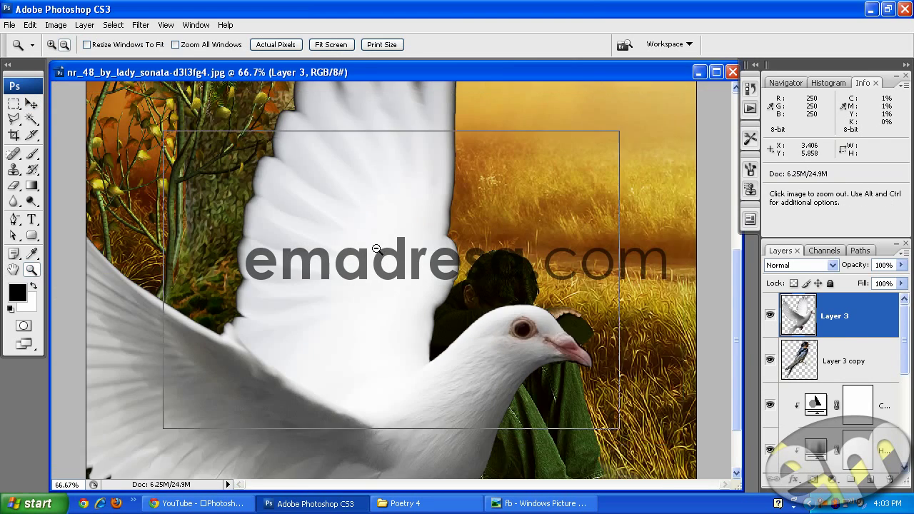
pyautogui.keyDown('alt'); pyautogui.click(308, 267); pyautogui.keyUp('alt')
pyautogui.click(31, 105)
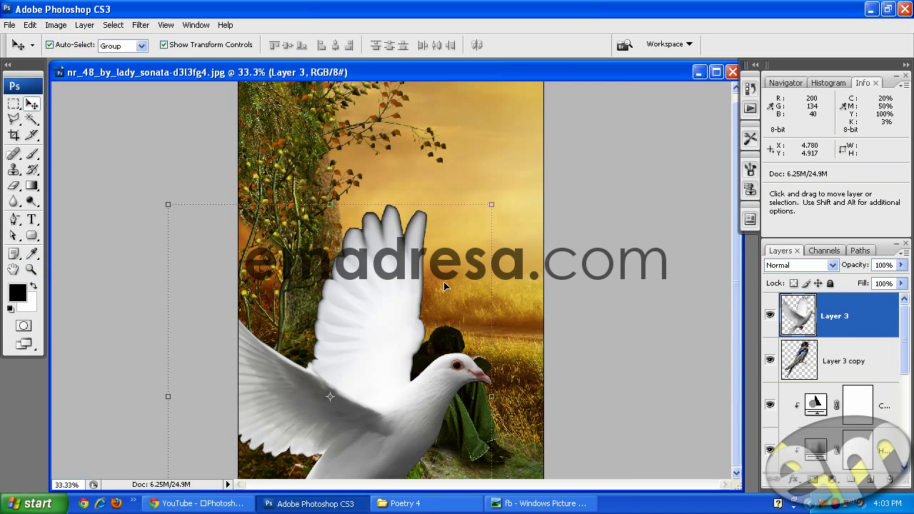
# - Switch to Windows Picture and Fax Viewer and examine the white dove's size and placement in the finished fb image
pyautogui.click(541, 503)
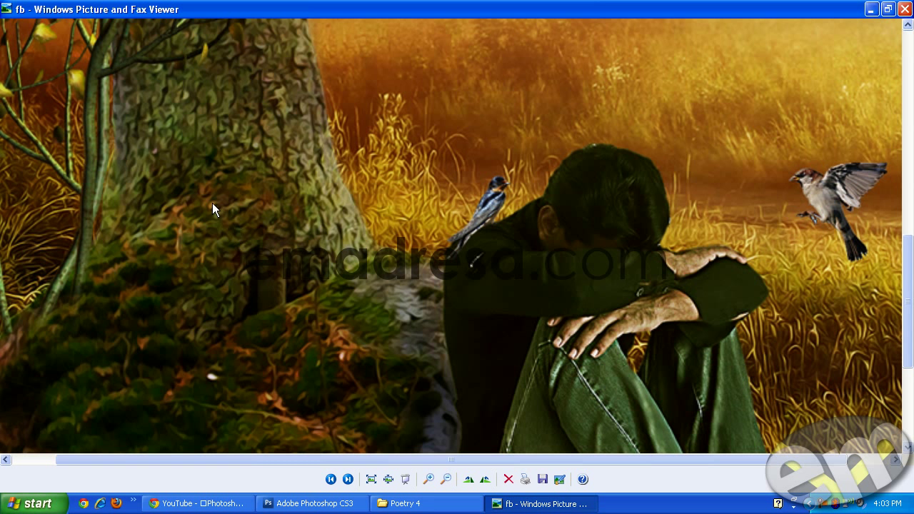
pyautogui.moveTo(580, 461); pyautogui.dragTo(532, 461)
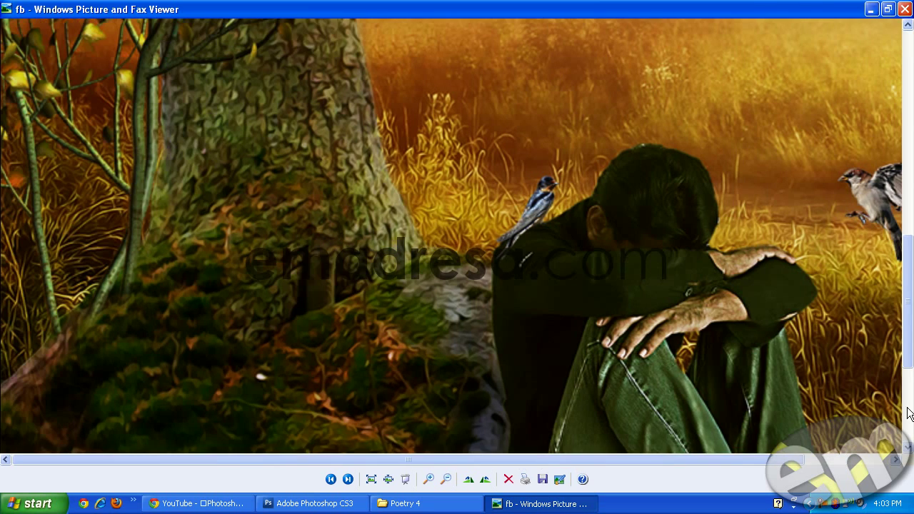
pyautogui.moveTo(911, 356); pyautogui.dragTo(910, 282)
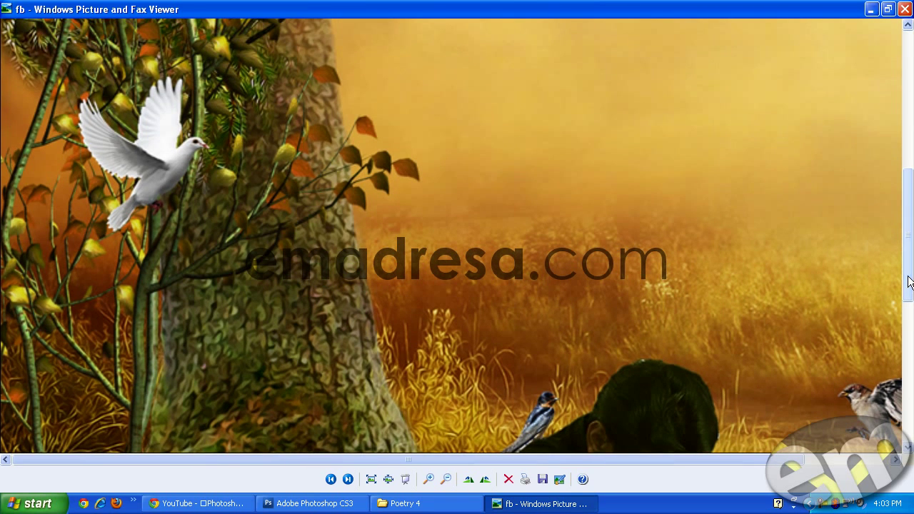
# - Return to Photoshop, scale the dove proportionally to 13.3% and move it onto the branches beside the tree trunk
pyautogui.click(293, 504)
pyautogui.click(493, 205)
pyautogui.moveTo(493, 205); pyautogui.dragTo(353, 372)
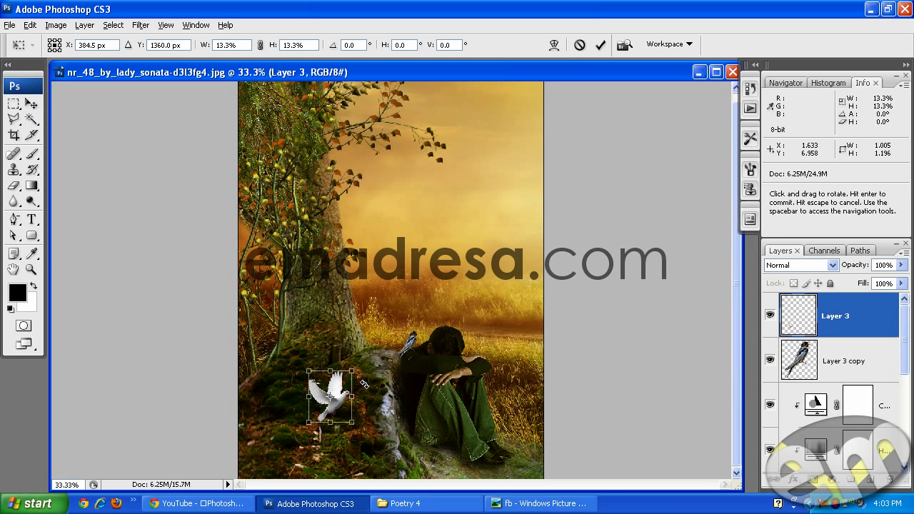
pyautogui.press('Return')
pyautogui.moveTo(343, 394); pyautogui.dragTo(288, 275)
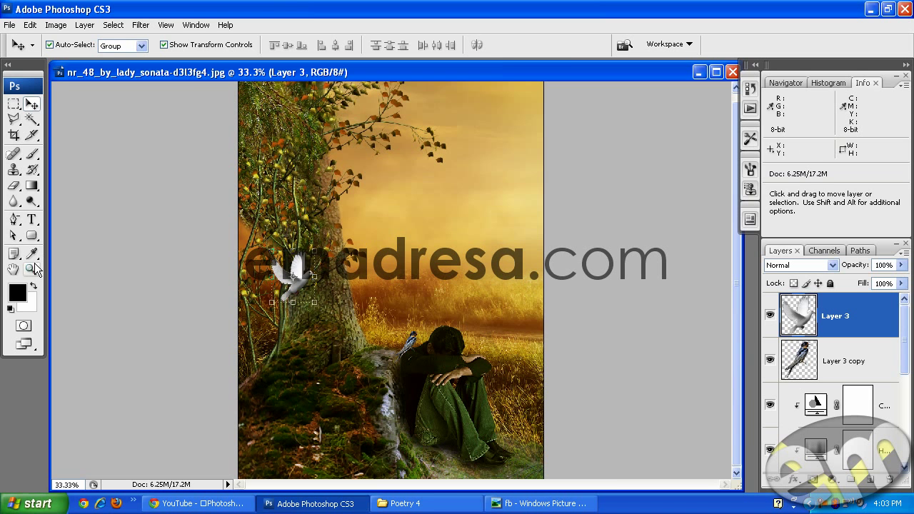
# - At 100% zoom, move the dove slightly down and to the right, over the edge of the trunk
pyautogui.click(31, 269)
pyautogui.click(282, 45)
pyautogui.moveTo(470, 482); pyautogui.dragTo(409, 483)
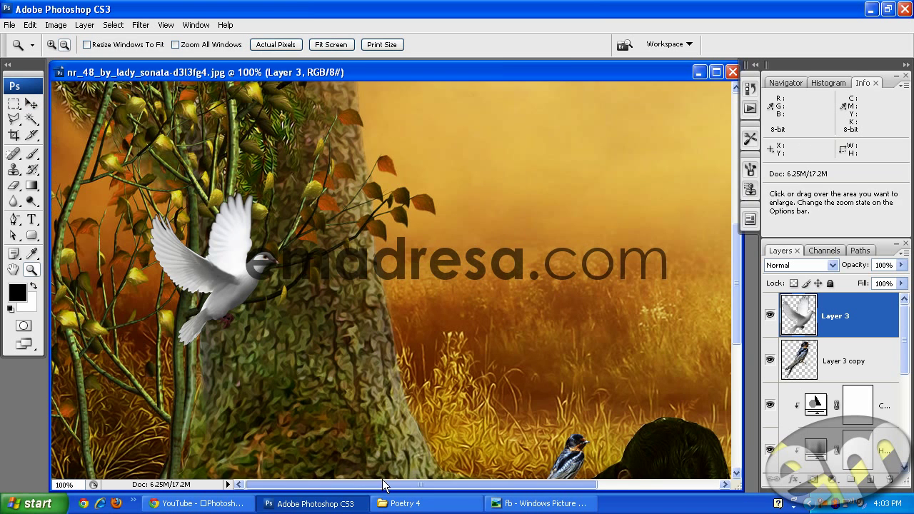
pyautogui.click(30, 103)
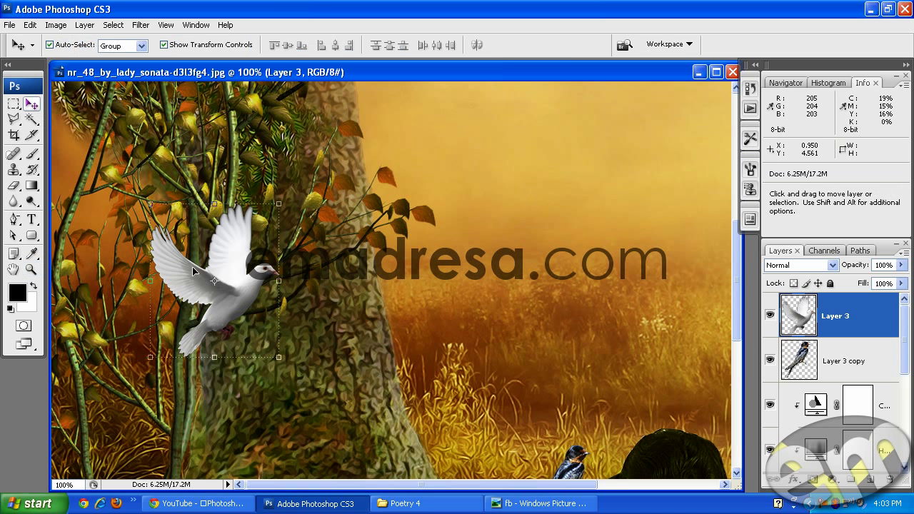
pyautogui.moveTo(239, 292); pyautogui.dragTo(255, 308)
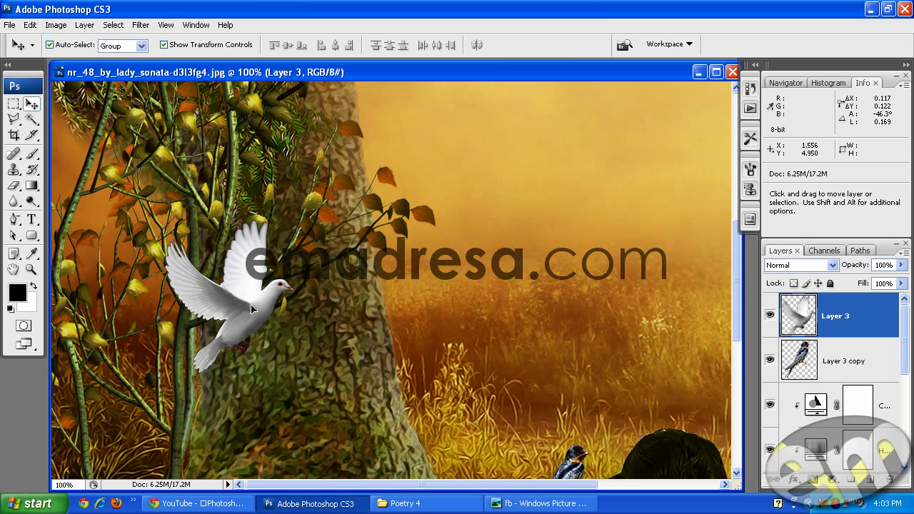
# - Duplicate the dove layer and apply a High Pass filter with a 4.0 pixel radius to the copy
pyautogui.moveTo(875, 322); pyautogui.dragTo(871, 480)
pyautogui.click(145, 27)
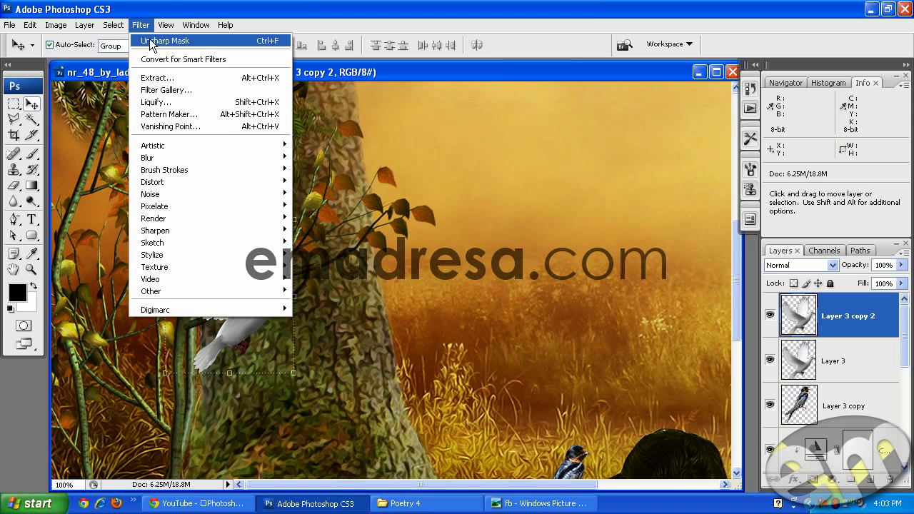
pyautogui.moveTo(266, 294)
pyautogui.click(317, 305)
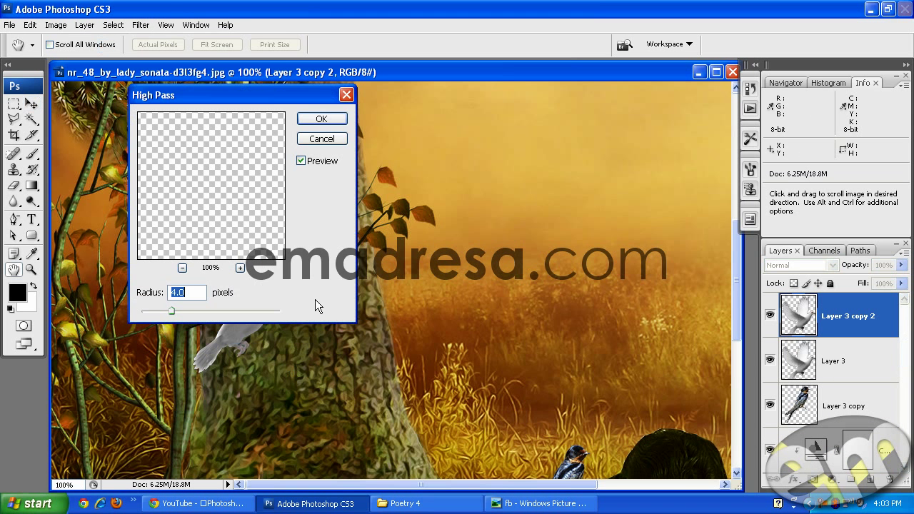
pyautogui.click(322, 118)
pyautogui.press('v')
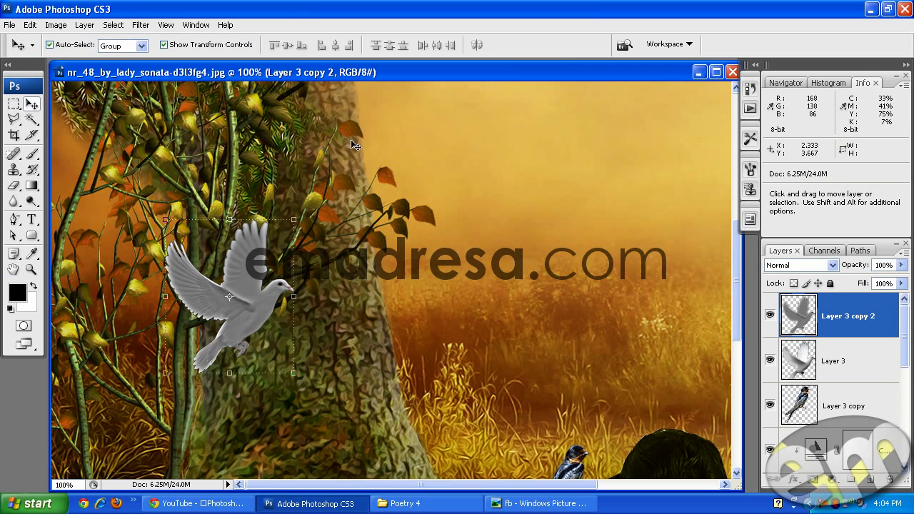
# - Set the dove's High Pass copy to Overlay and merge it with the dove layer
pyautogui.click(829, 265)
pyautogui.click(799, 178)
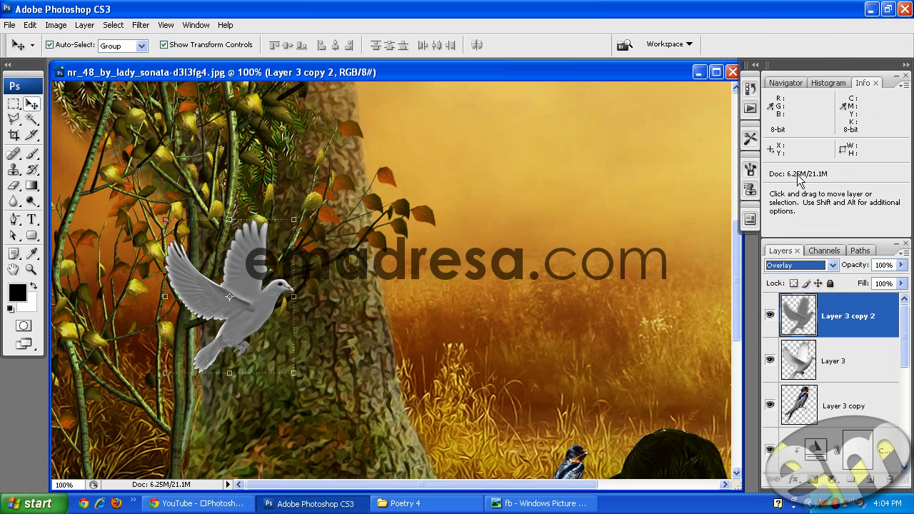
pyautogui.keyDown('shift'); pyautogui.click(866, 370); pyautogui.keyUp('shift')
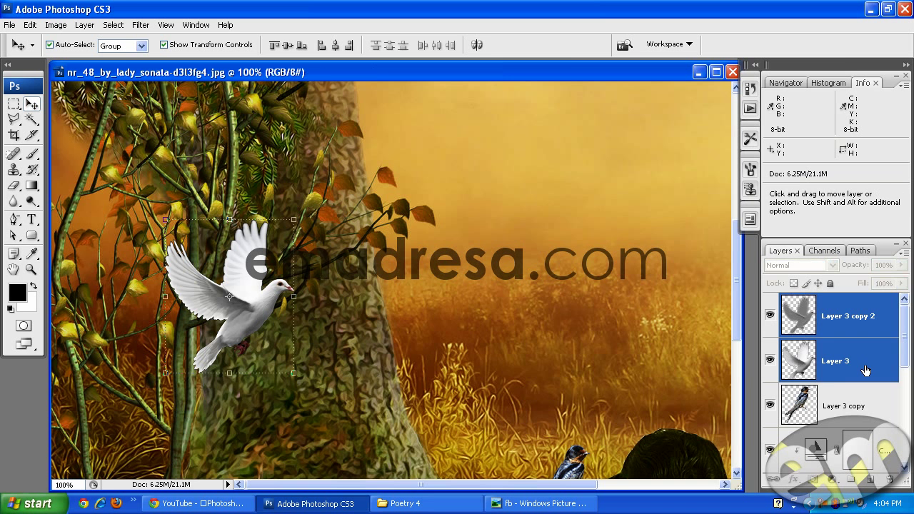
pyautogui.hotkey('ctrl', 'e')
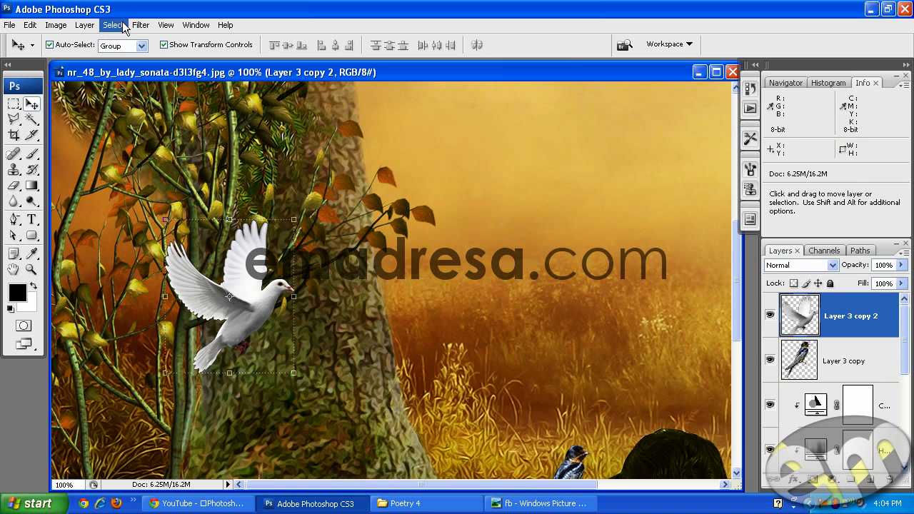
# - Sharpen the merged dove with Unsharp Mask at 24% amount, 1.0 pixel radius and threshold 0
pyautogui.click(140, 25)
pyautogui.moveTo(206, 233)
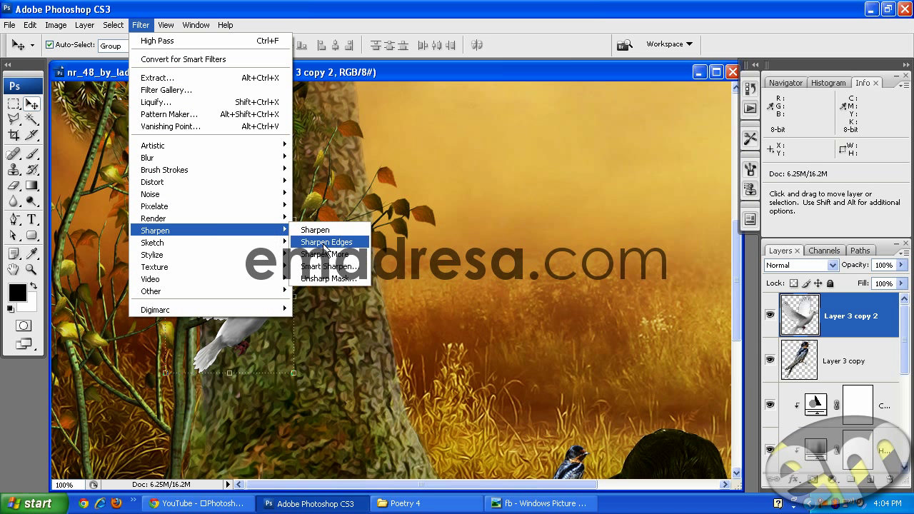
pyautogui.click(325, 282)
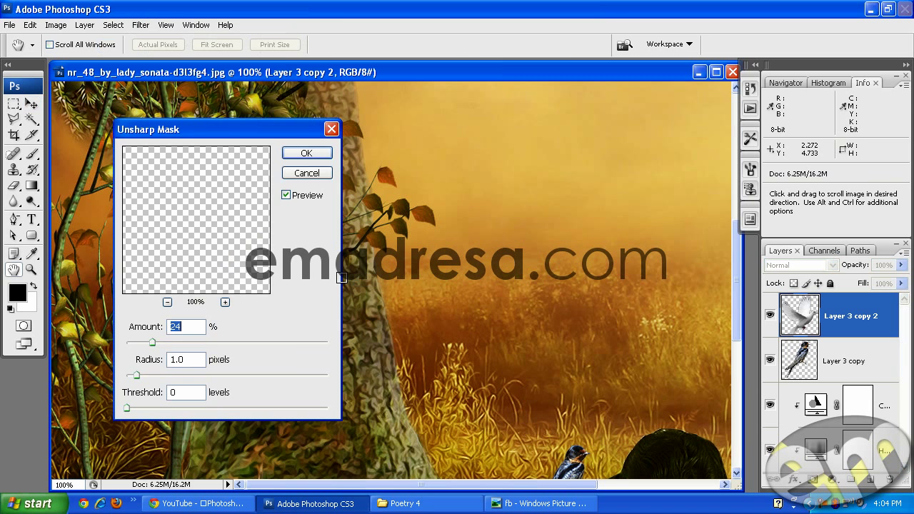
pyautogui.click(307, 153)
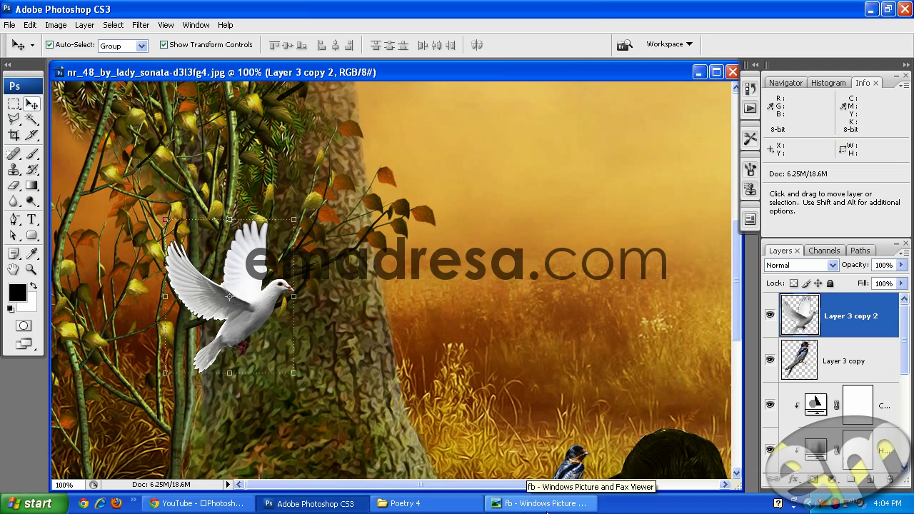
# - Switch to Windows Picture and Fax Viewer and browse back from the fb image to the doves image
pyautogui.click(541, 505)
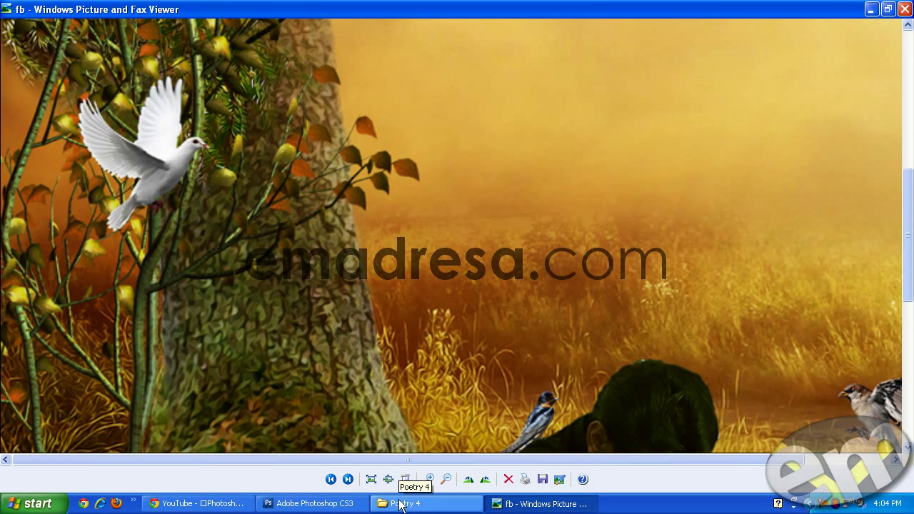
pyautogui.click(331, 480)
pyautogui.click(331, 480)
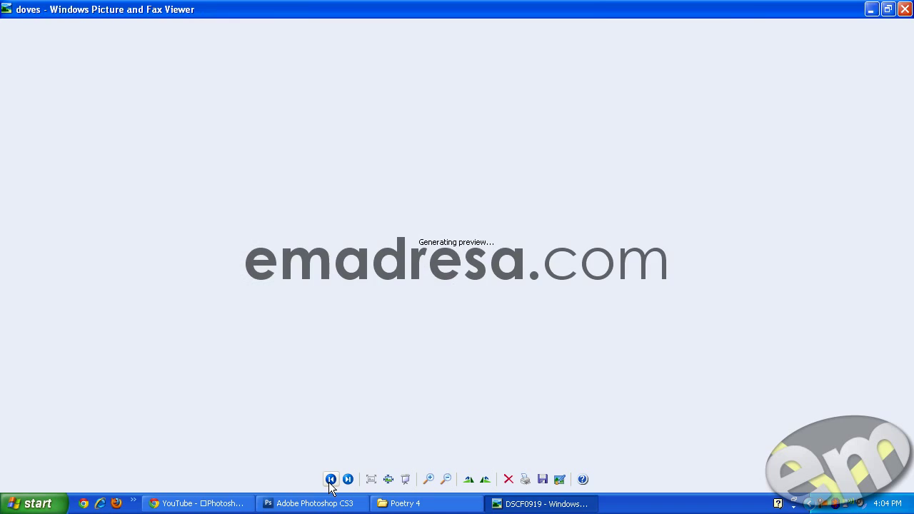
pyautogui.click(314, 503)
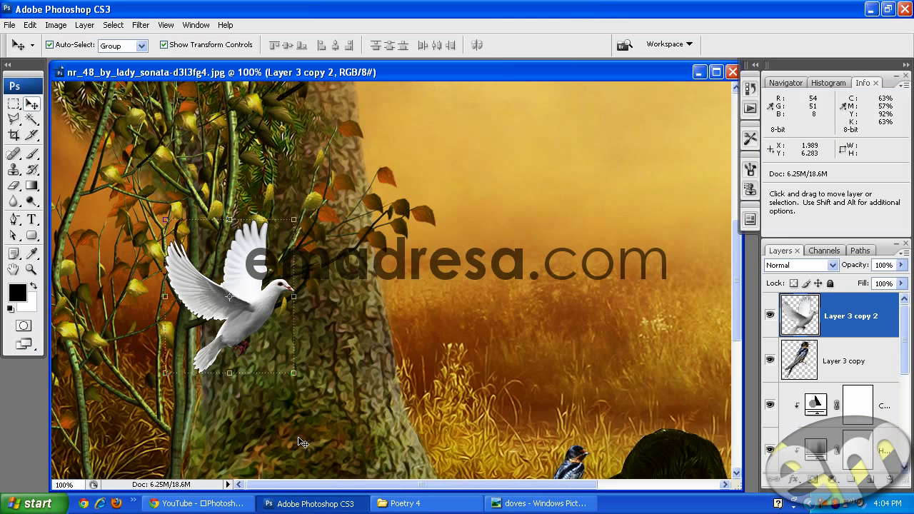
pyautogui.click(539, 503)
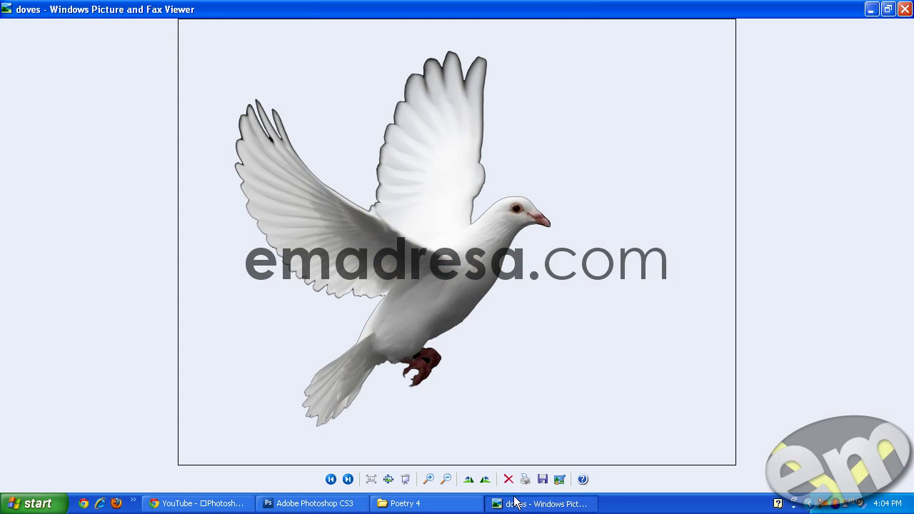
# - Switch to Photoshop and enlarge the document window of the flying sparrow photo
pyautogui.click(340, 503)
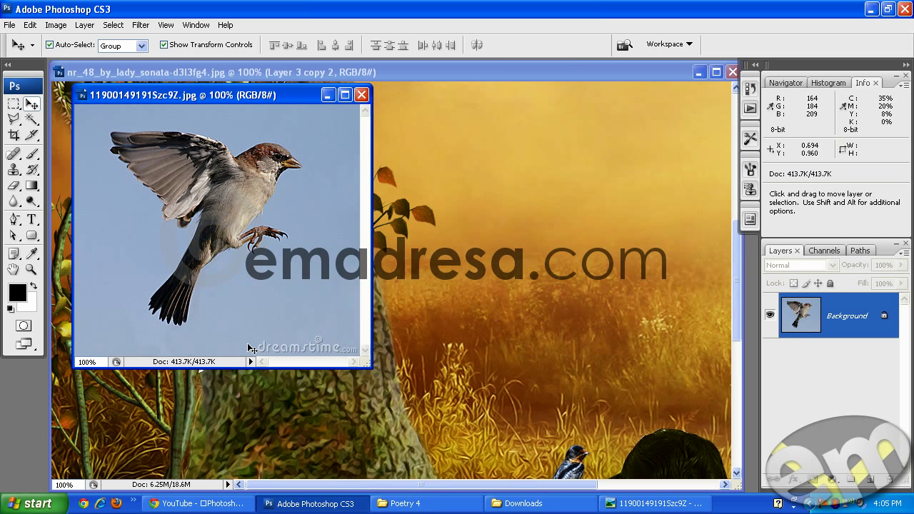
pyautogui.moveTo(364, 361); pyautogui.dragTo(550, 462)
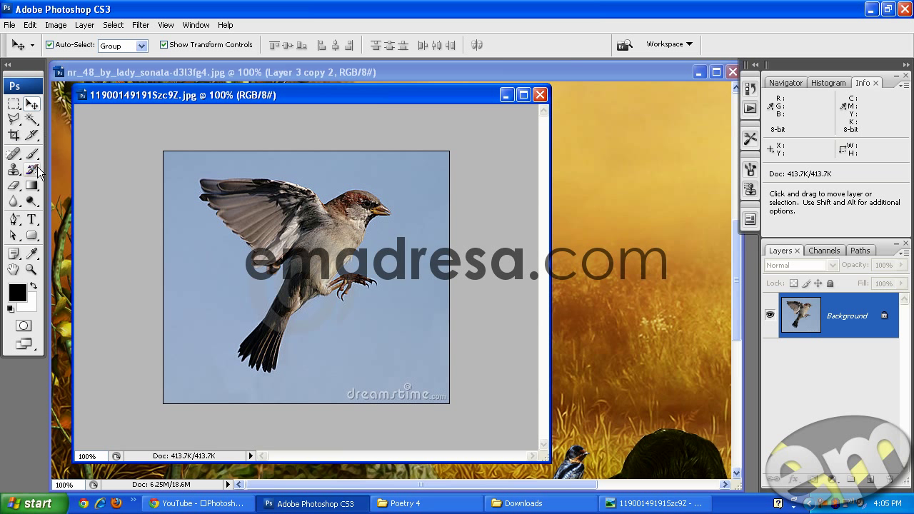
# - Sample the sky blue of the sparrow photo and paint over the dreamstime watermark with it
pyautogui.click(31, 254)
pyautogui.click(219, 333)
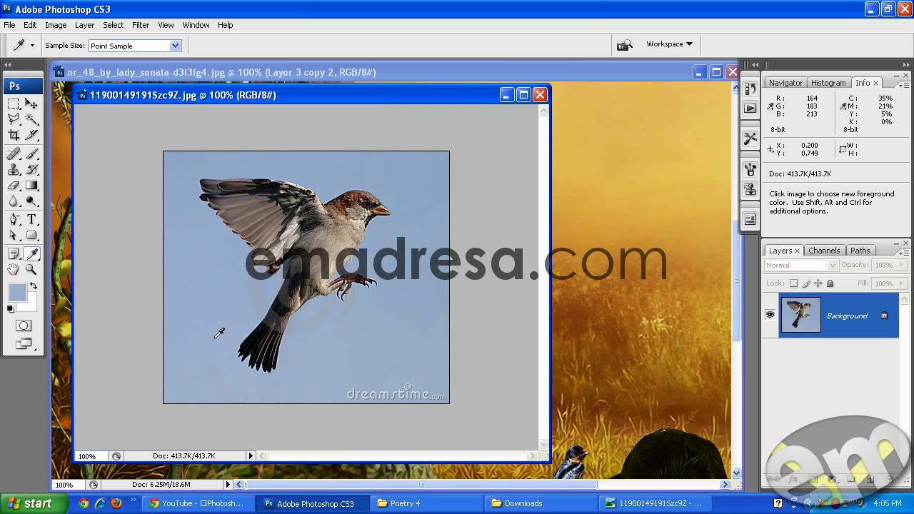
pyautogui.click(32, 153)
pyautogui.moveTo(439, 400)
pyautogui.mouseDown()
pyautogui.moveTo(419, 392)
pyautogui.moveTo(337, 401)
pyautogui.mouseUp()
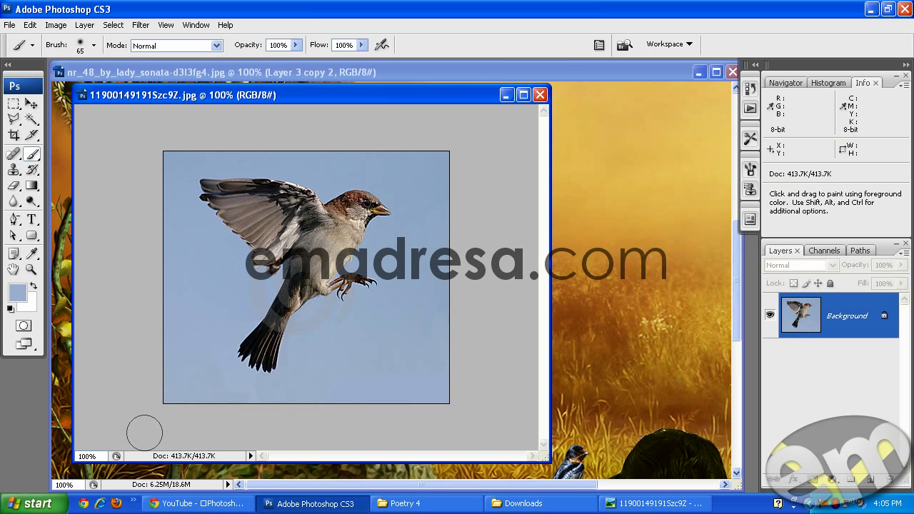
# - Convert the sparrow photo's background to Layer 0 and delete the blue sky around the bird using the Magic Wand
pyautogui.doubleClick(873, 311)
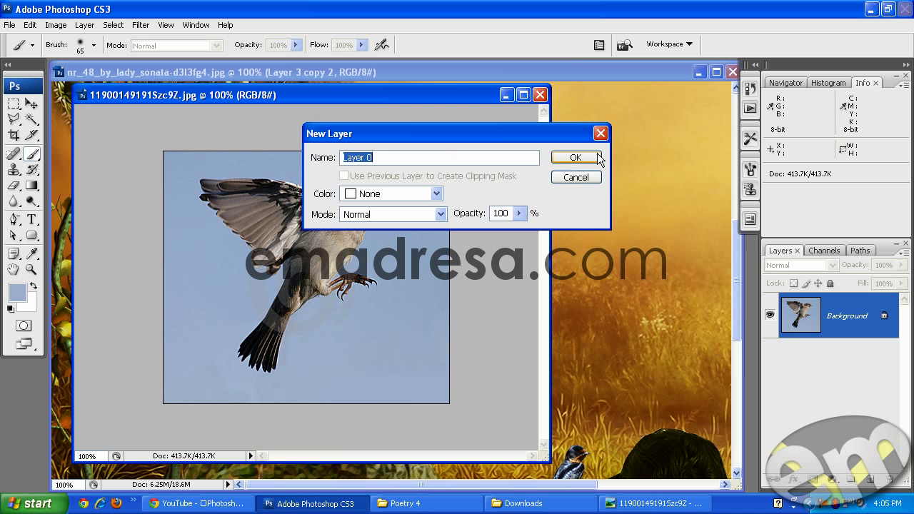
pyautogui.click(580, 157)
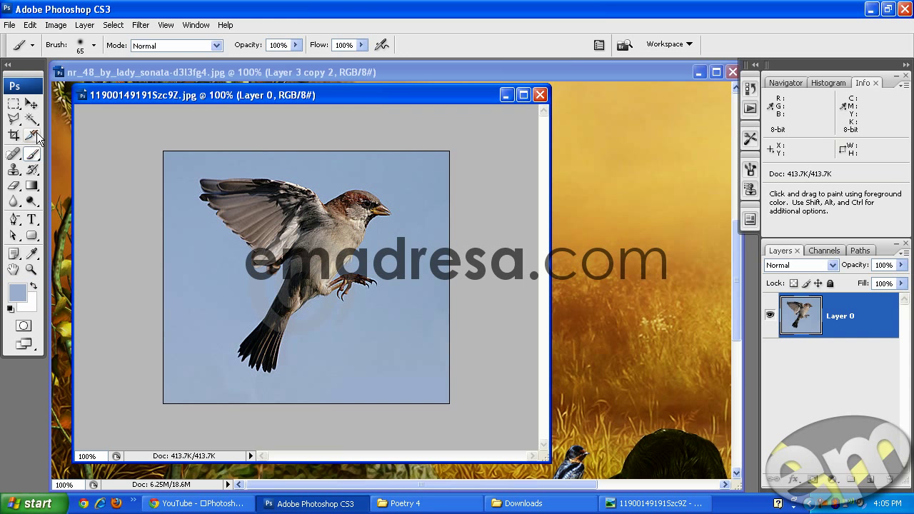
pyautogui.click(32, 119)
pyautogui.click(196, 172)
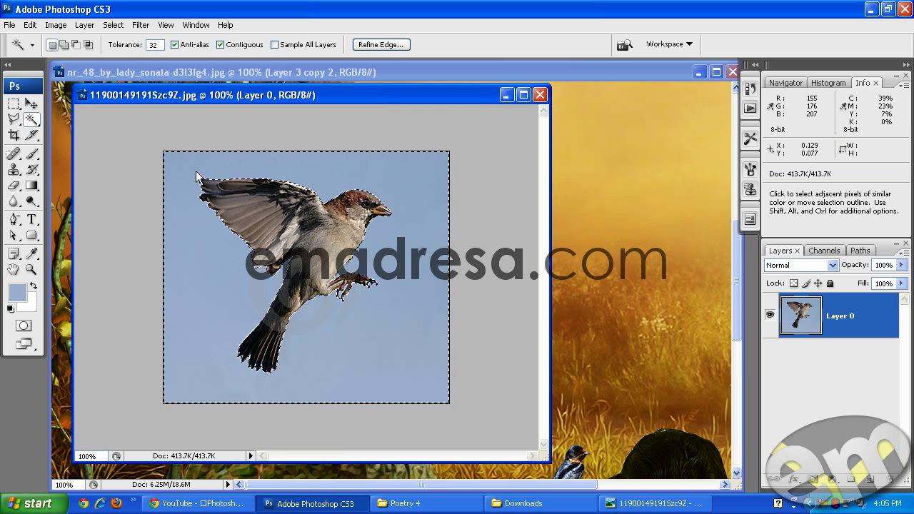
pyautogui.press('Delete')
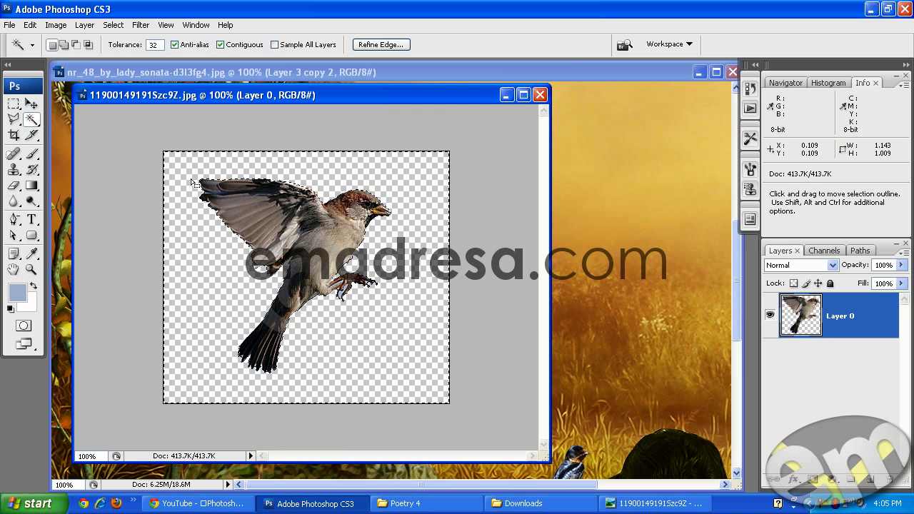
pyautogui.click(93, 154)
# - Bring the cut-out sparrow into the autumn tree document and flip it horizontally
pyautogui.click(32, 103)
pyautogui.moveTo(327, 255); pyautogui.dragTo(617, 242)
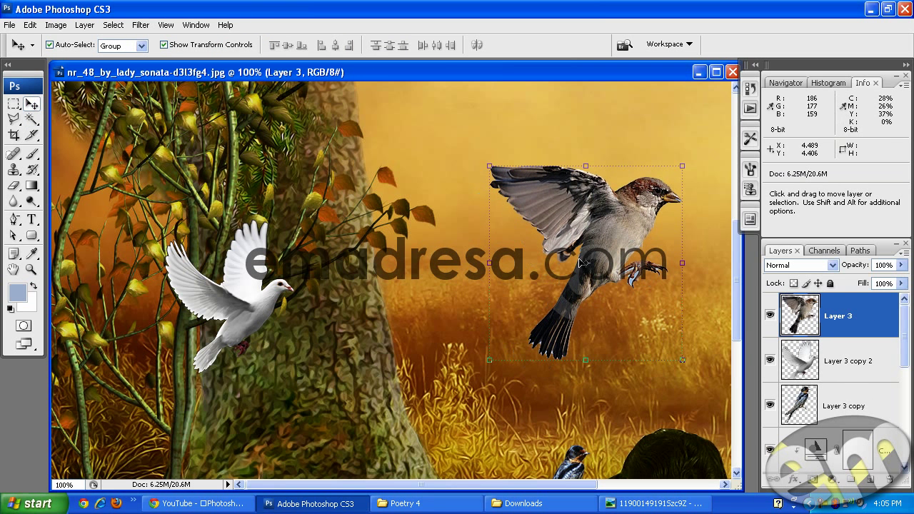
pyautogui.click(31, 26)
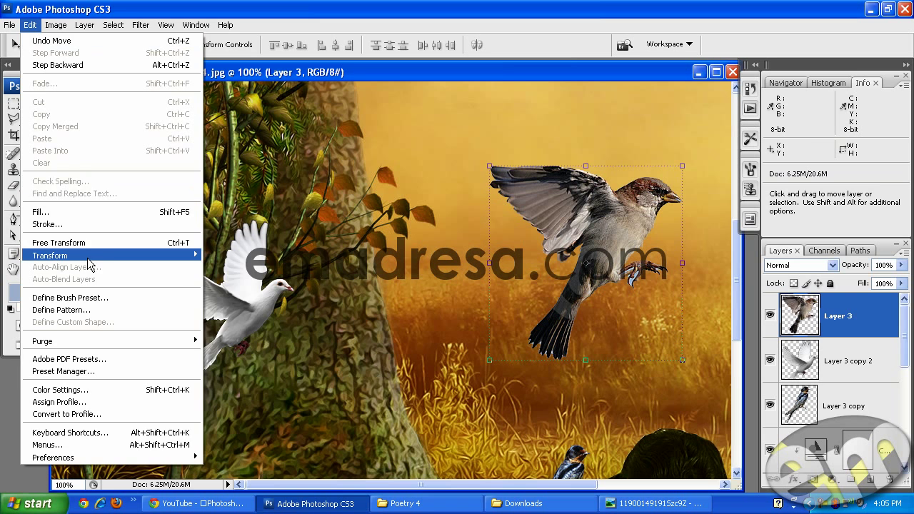
pyautogui.moveTo(91, 256)
pyautogui.click(288, 397)
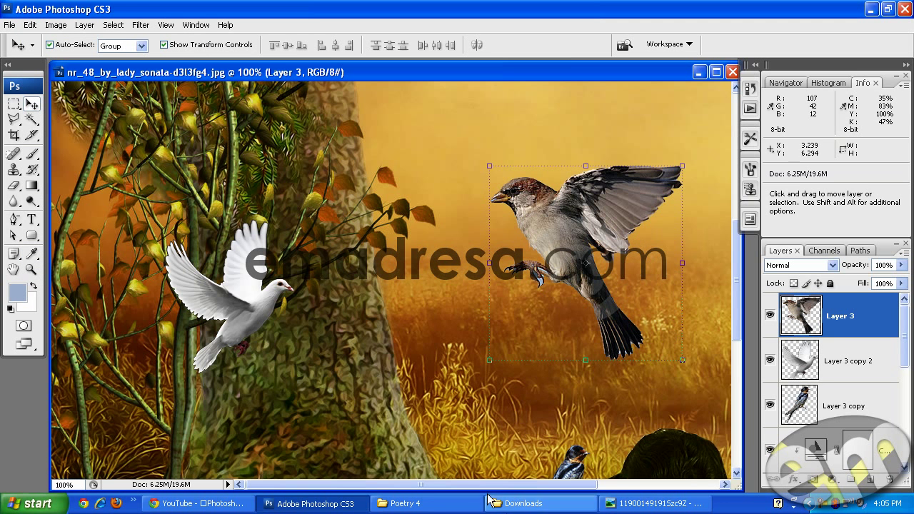
# - Move the sparrow down over the grass, above and to the right of the seated man
pyautogui.moveTo(491, 485); pyautogui.dragTo(600, 495)
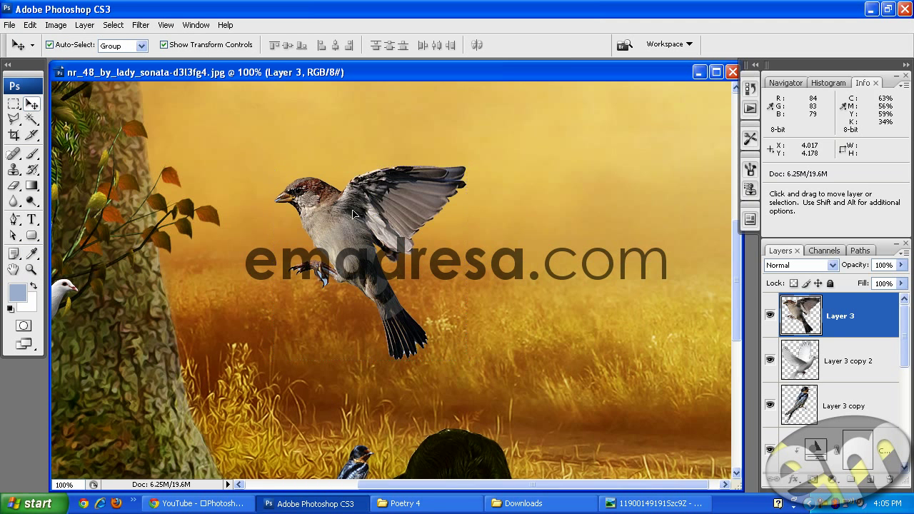
pyautogui.moveTo(355, 215); pyautogui.dragTo(629, 332)
pyautogui.scroll(-5, 629, 333)
pyautogui.scroll(-3, 593, 436)
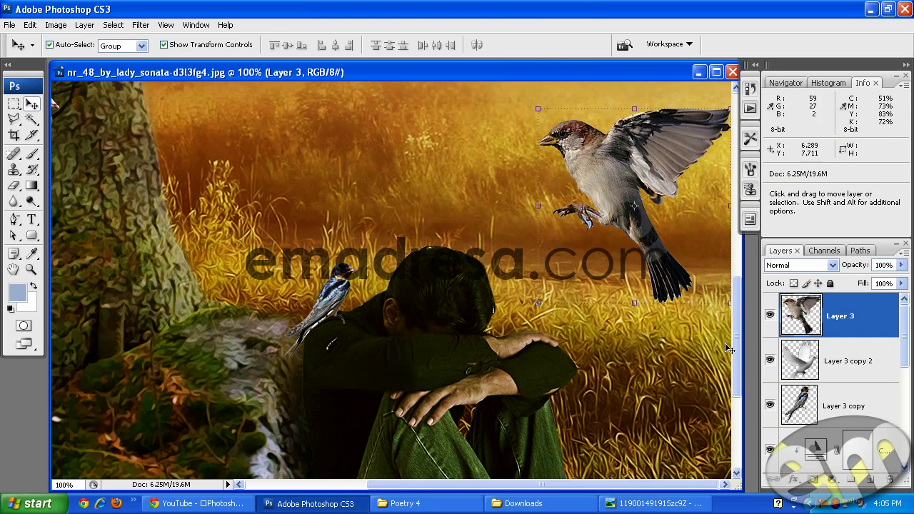
pyautogui.moveTo(660, 149); pyautogui.dragTo(619, 176)
# - Scale the sparrow to 54.4% and place it over the grass beside the man's folded arms
pyautogui.hotkey('ctrl', 't')
pyautogui.moveTo(681, 137); pyautogui.dragTo(655, 217)
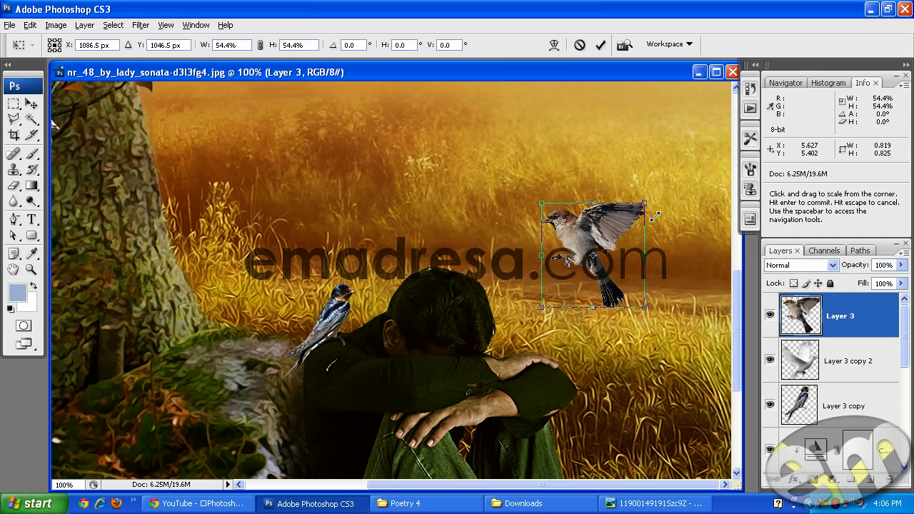
pyautogui.press('Return')
pyautogui.moveTo(607, 232); pyautogui.dragTo(671, 327)
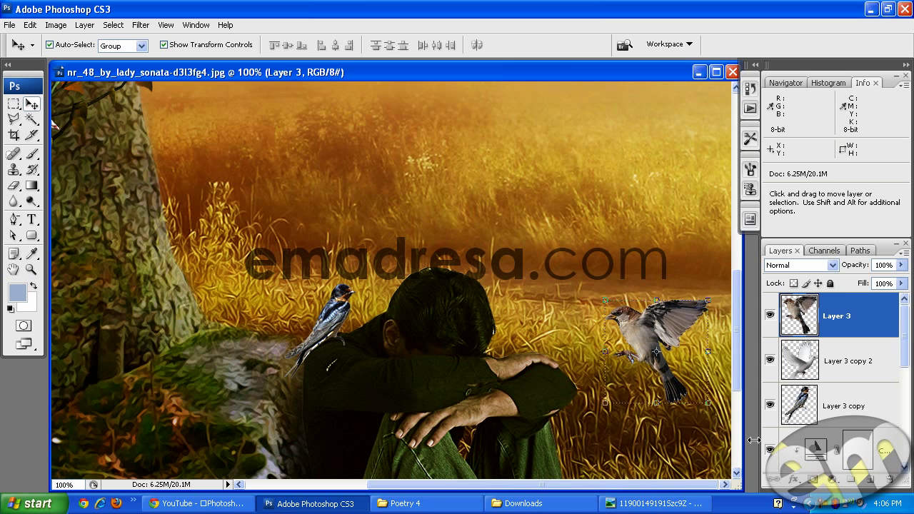
# - Widen the document window slightly, then shrink the sparrow a little and raise it beside the man
pyautogui.moveTo(745, 438); pyautogui.dragTo(755, 438)
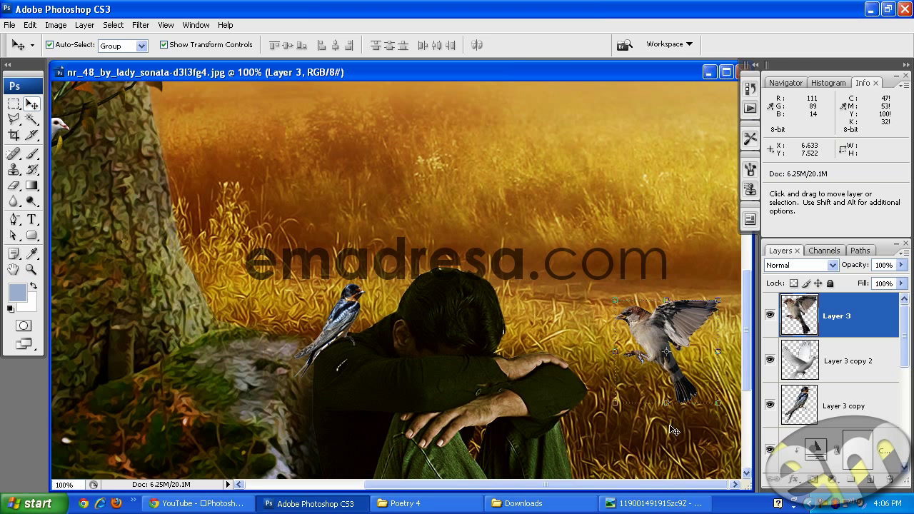
pyautogui.moveTo(670, 327); pyautogui.dragTo(671, 321)
pyautogui.click(717, 294)
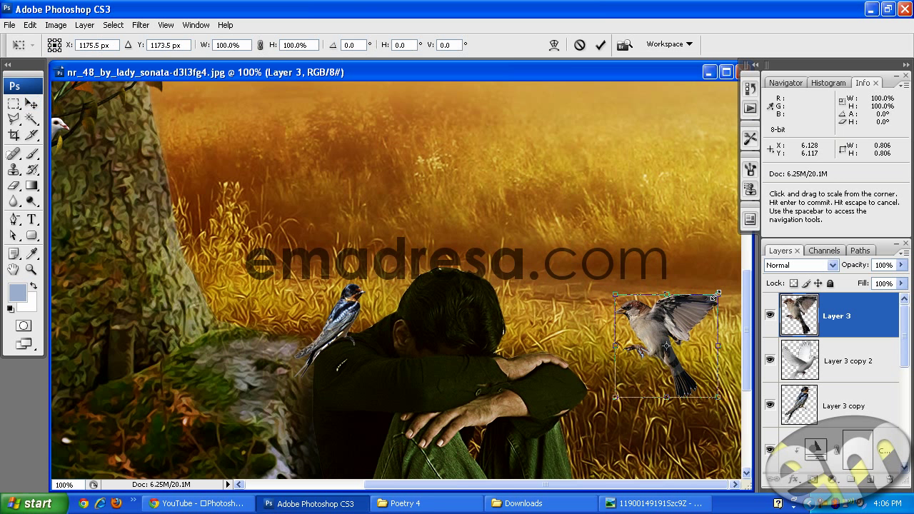
pyautogui.moveTo(716, 294); pyautogui.dragTo(681, 311)
pyautogui.press('Return')
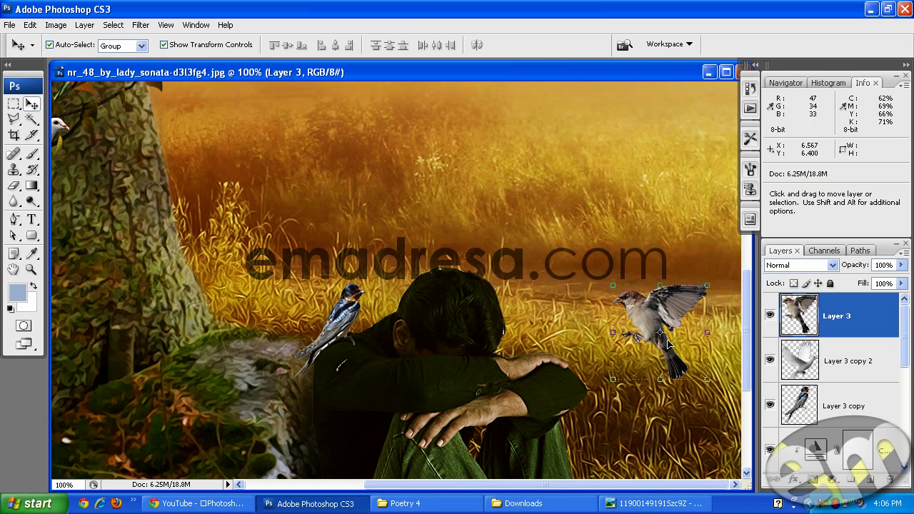
# - Open the final image from the Poetry 4 folder in Windows Picture and Fax Viewer to check the sparrow's size
pyautogui.click(647, 504)
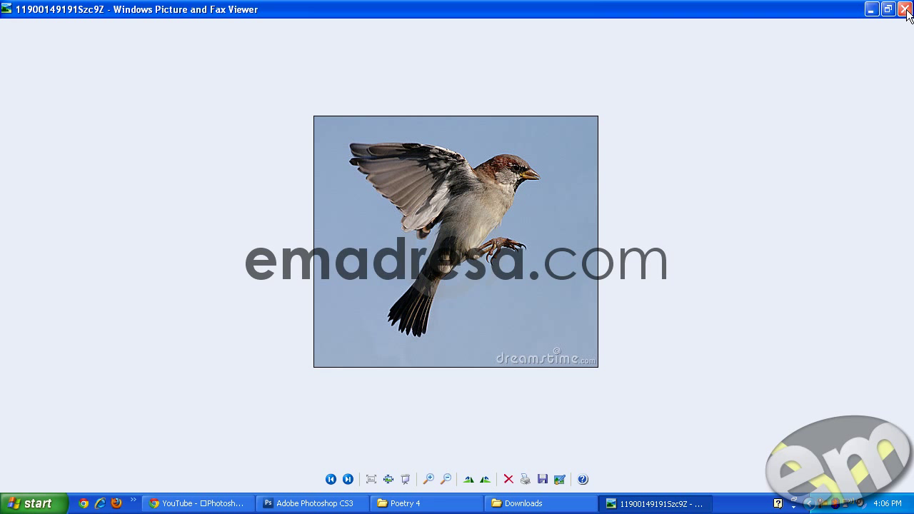
pyautogui.click(403, 504)
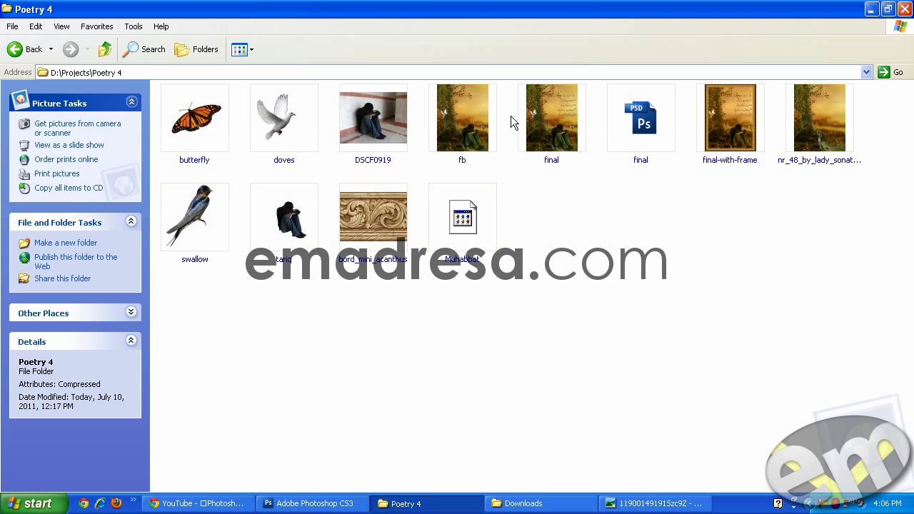
pyautogui.doubleClick(555, 117)
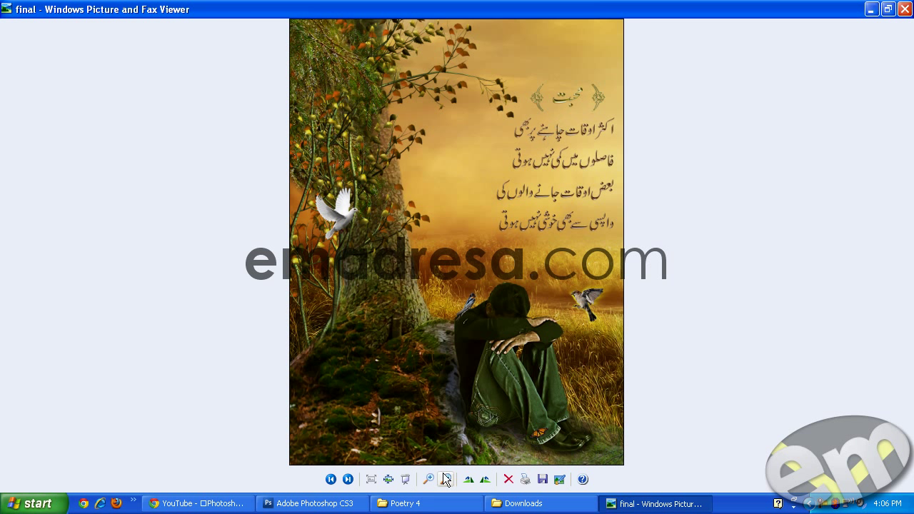
# - Switch back to Photoshop, scale the sparrow down further and keep it near the picture's right edge
pyautogui.click(314, 505)
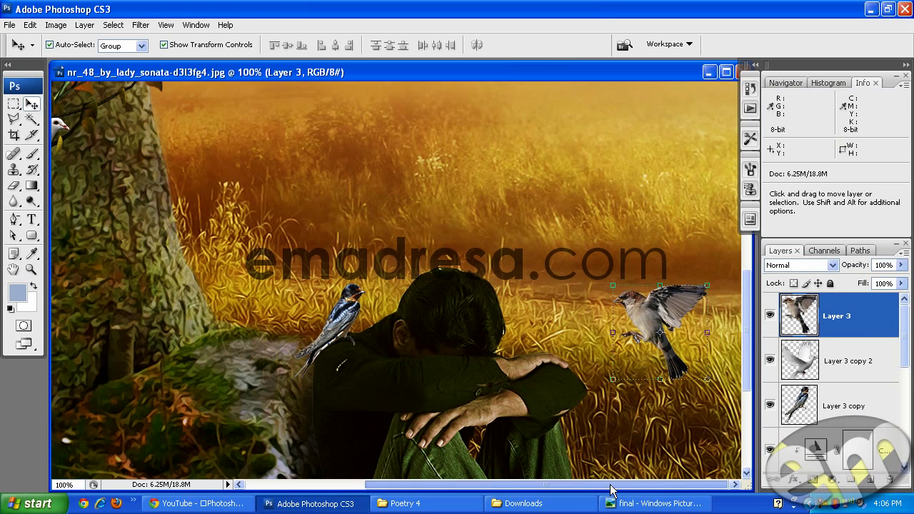
pyautogui.hotkey('ctrl', 't')
pyautogui.moveTo(705, 288); pyautogui.dragTo(686, 305)
pyautogui.press('Return')
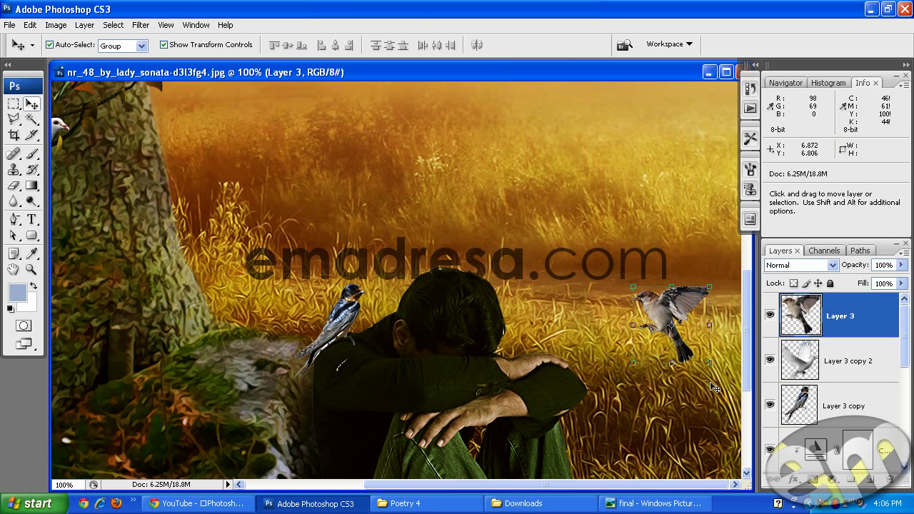
# - Duplicate the sparrow layer and apply a High Pass filter with a 4.0 pixel radius to the copy
pyautogui.hotkey('ctrl', 'j')
pyautogui.click(140, 25)
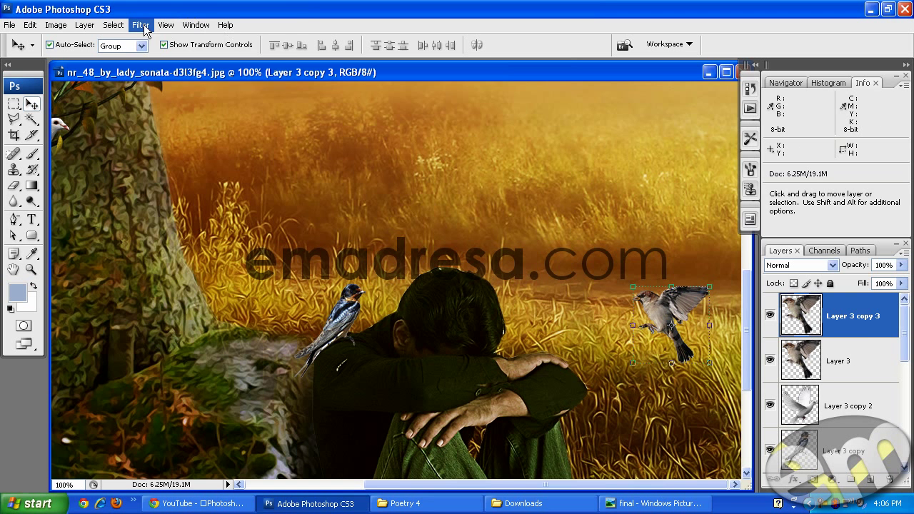
pyautogui.moveTo(206, 293)
pyautogui.click(330, 303)
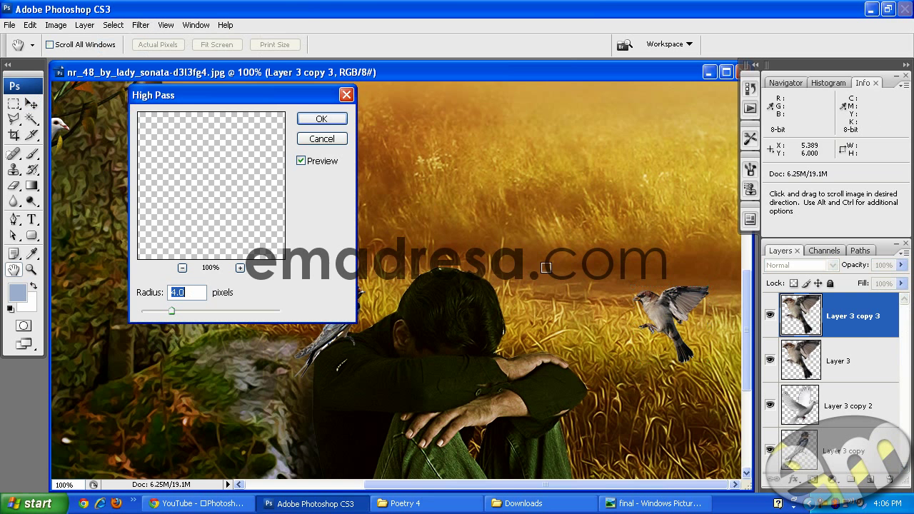
pyautogui.click(340, 121)
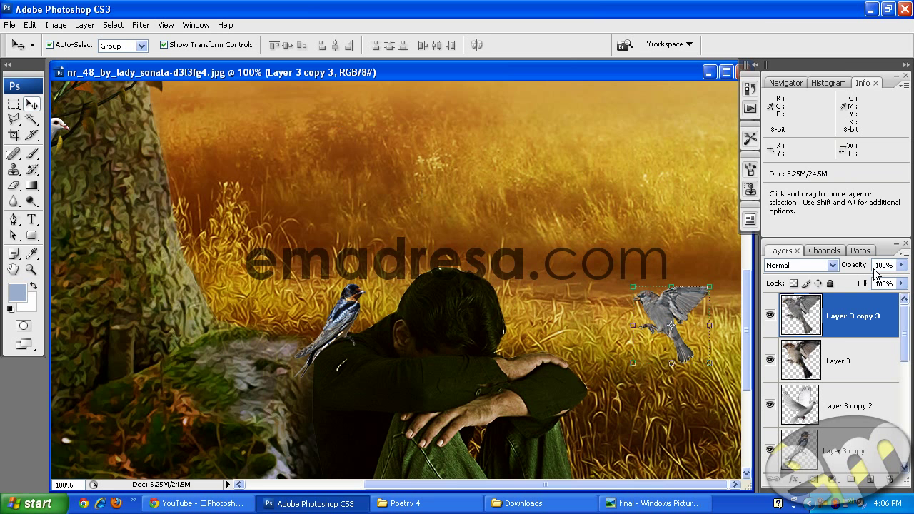
# - Set the sparrow's High Pass copy to Overlay and merge it with the sparrow layer
pyautogui.click(804, 265)
pyautogui.click(806, 174)
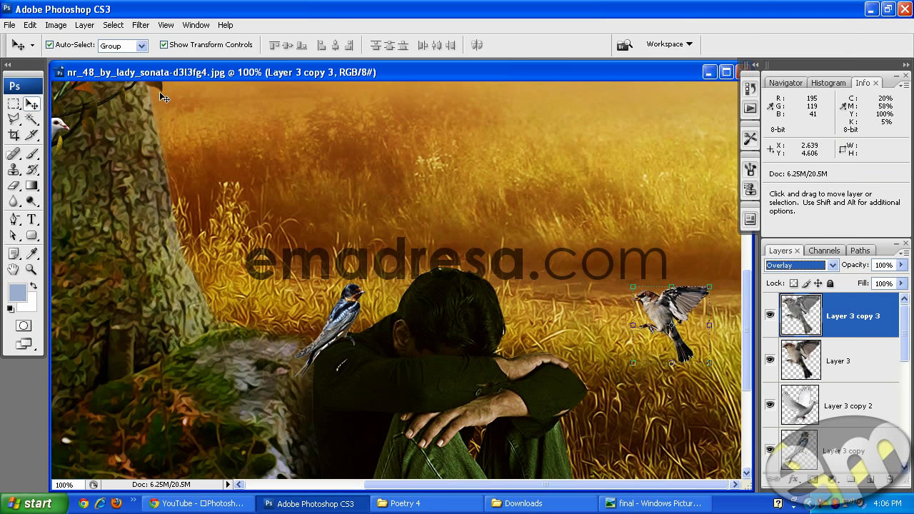
pyautogui.keyDown('shift'); pyautogui.click(864, 371); pyautogui.keyUp('shift')
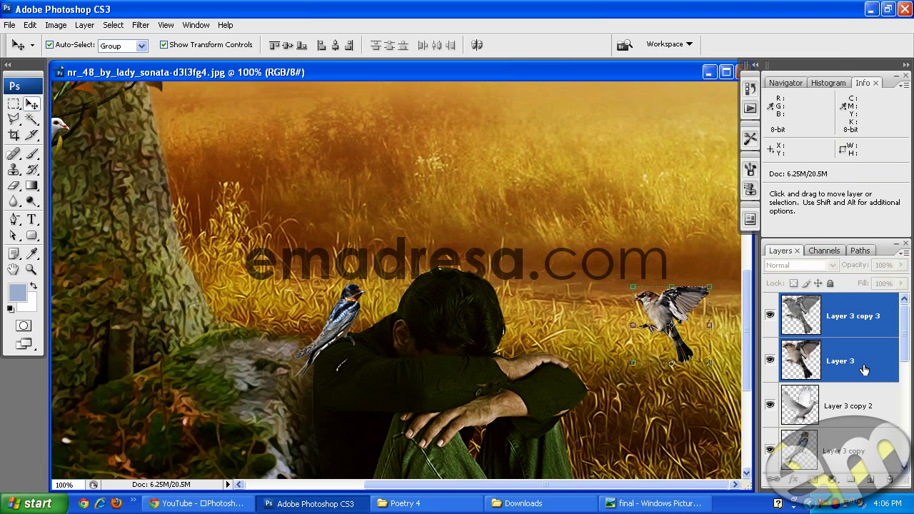
pyautogui.hotkey('ctrl', 'e')
# - Sharpen the merged sparrow layer with Unsharp Mask
pyautogui.click(140, 26)
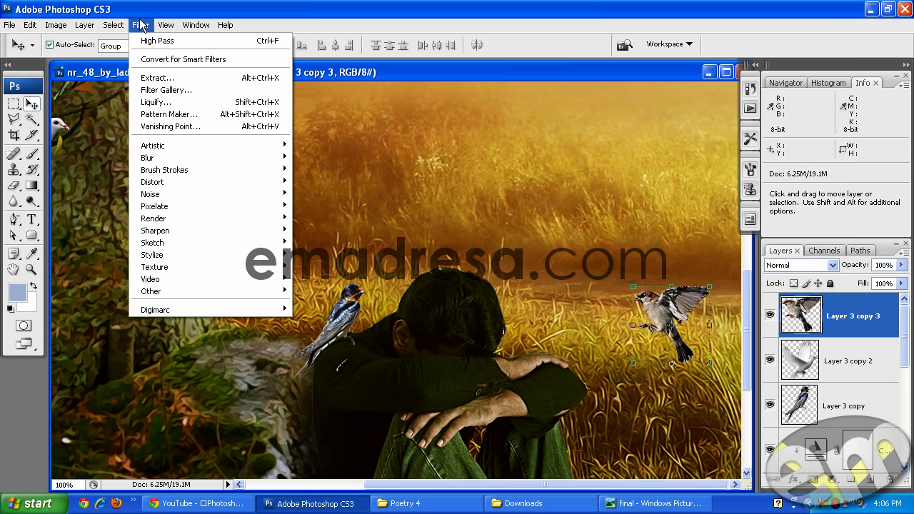
pyautogui.moveTo(242, 229)
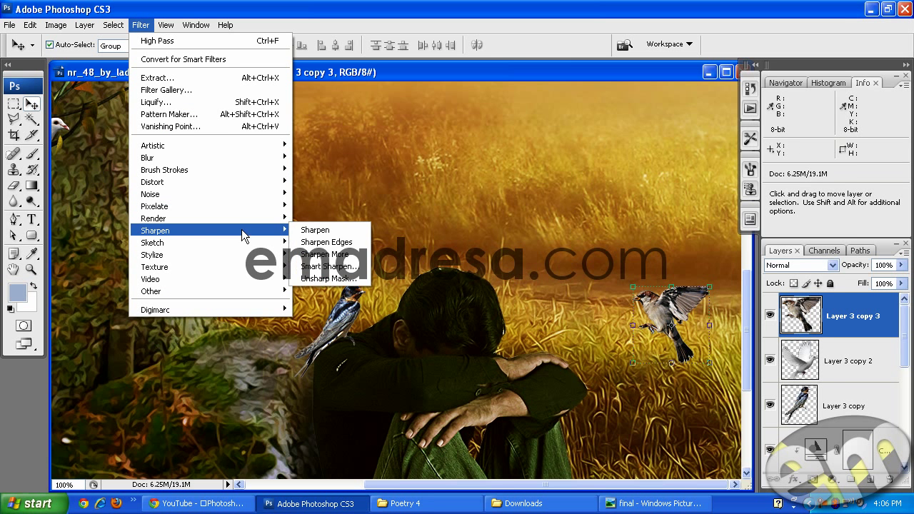
pyautogui.click(328, 279)
pyautogui.click(304, 153)
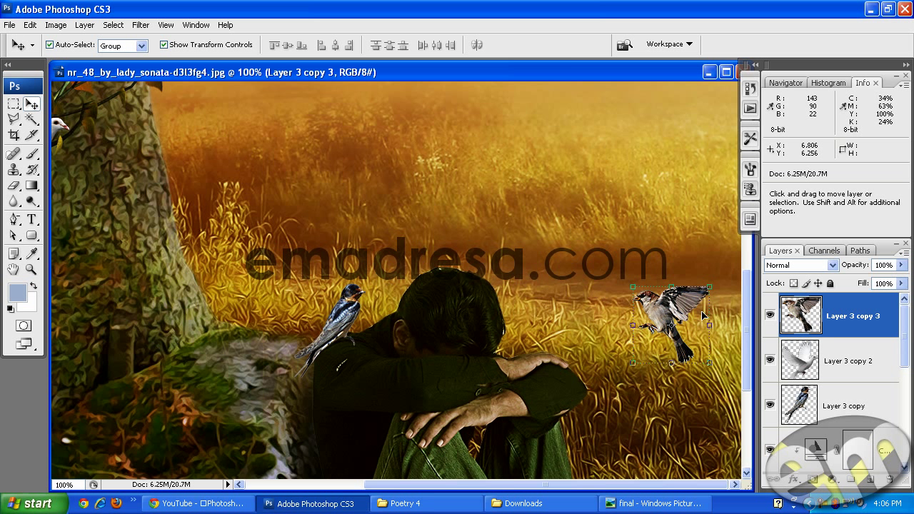
# - Set the foreground colour to a fully saturated bright yellow
pyautogui.click(18, 292)
pyautogui.click(562, 448)
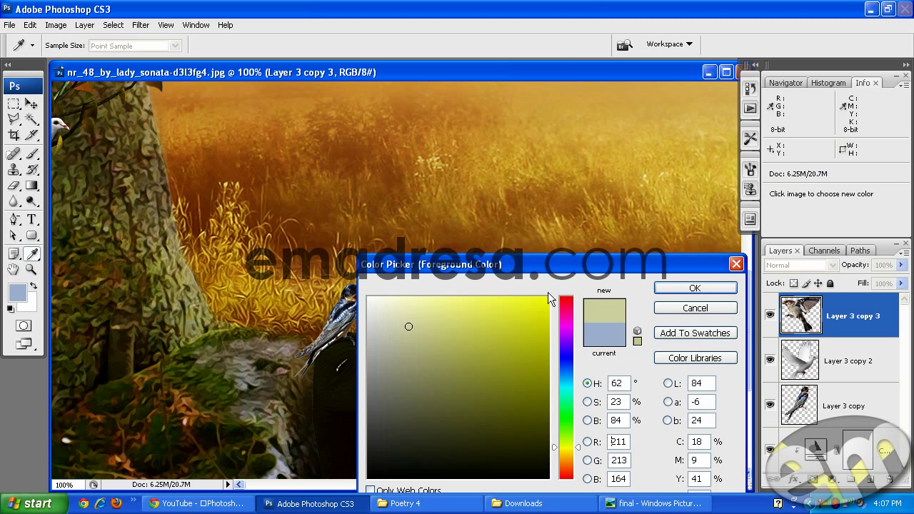
pyautogui.click(553, 308)
pyautogui.click(569, 446)
pyautogui.click(550, 298)
pyautogui.click(695, 288)
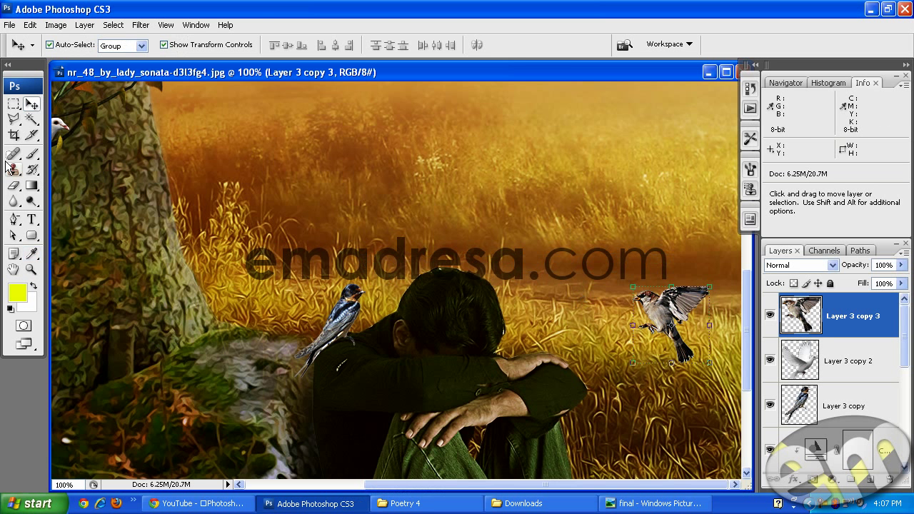
# - Set up a soft 22 px brush with 0% hardness and add a new empty layer above the sparrow
pyautogui.click(32, 154)
pyautogui.rightClick(302, 202)
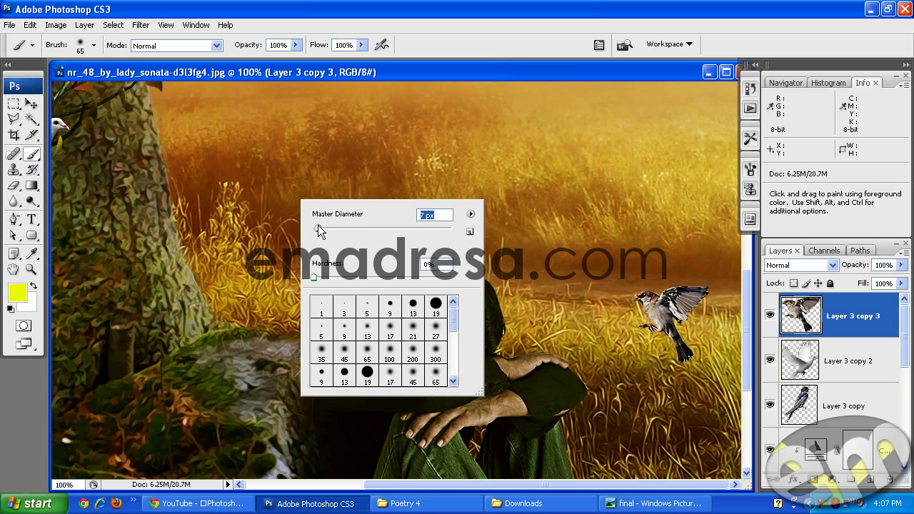
pyautogui.moveTo(322, 229); pyautogui.dragTo(328, 228)
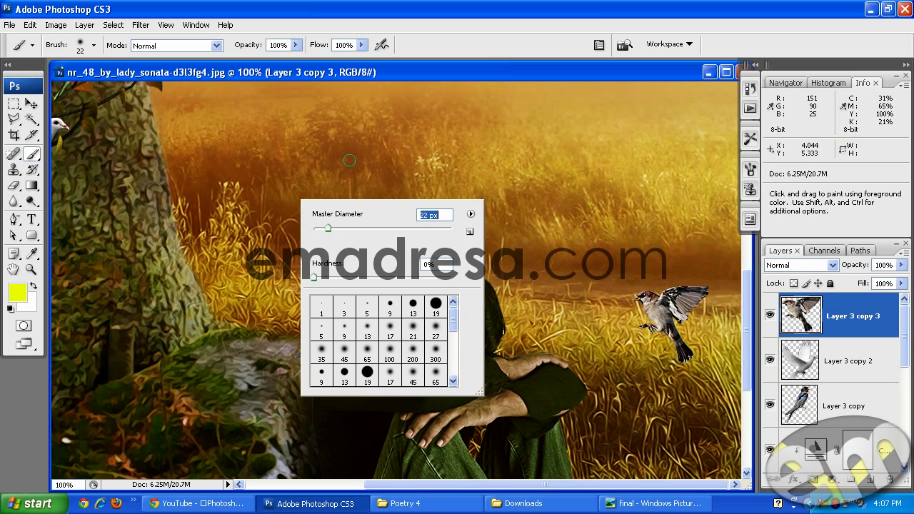
pyautogui.click(587, 73)
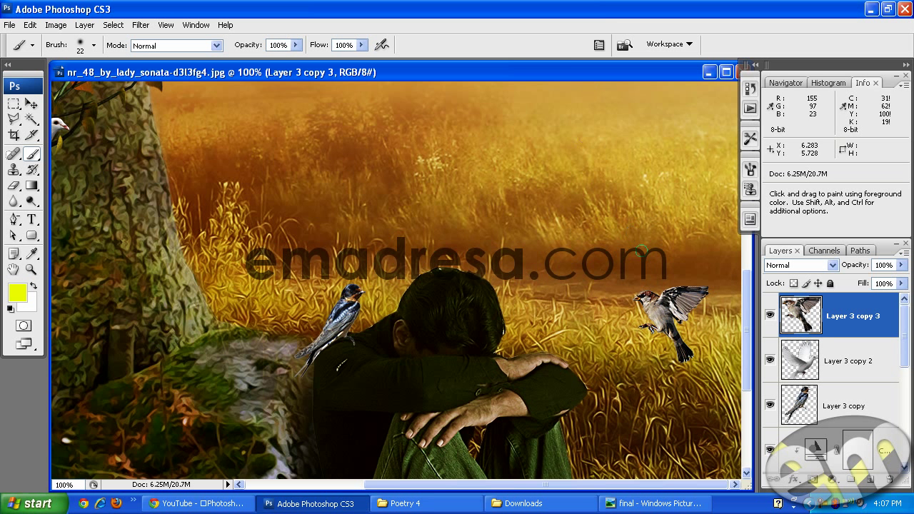
pyautogui.click(873, 482)
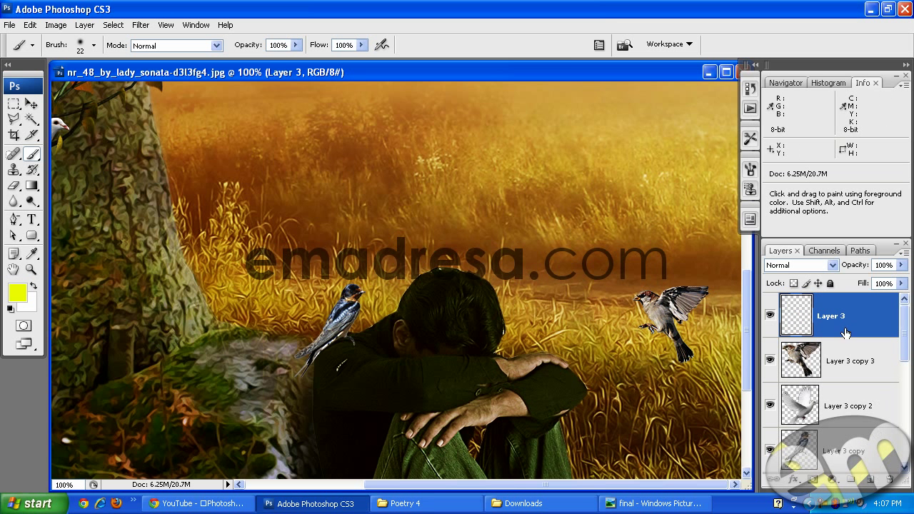
# - Paint a yellow outline around the sparrow with a soft 13 px brush and place its layer beneath the sparrow layer
pyautogui.moveTo(675, 286); pyautogui.dragTo(709, 286)
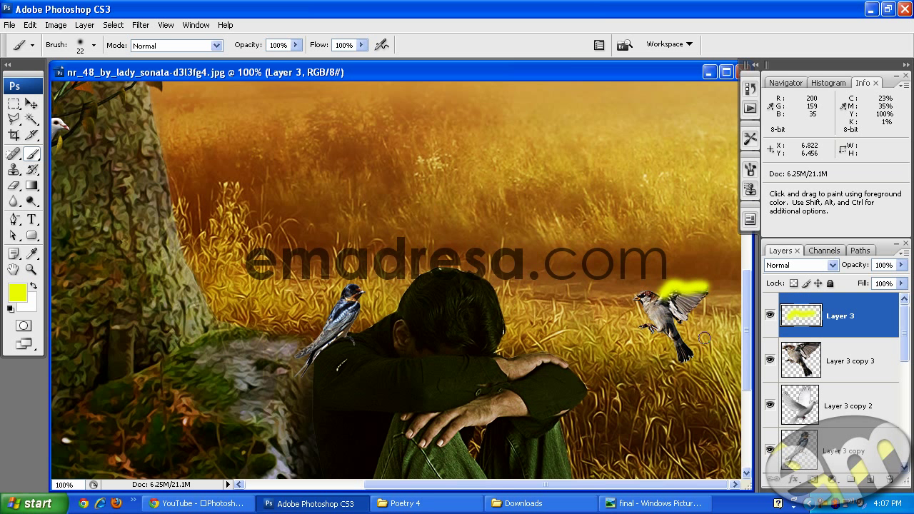
pyautogui.hotkey('ctrl', 'z')
pyautogui.rightClick(636, 306)
pyautogui.click(638, 312)
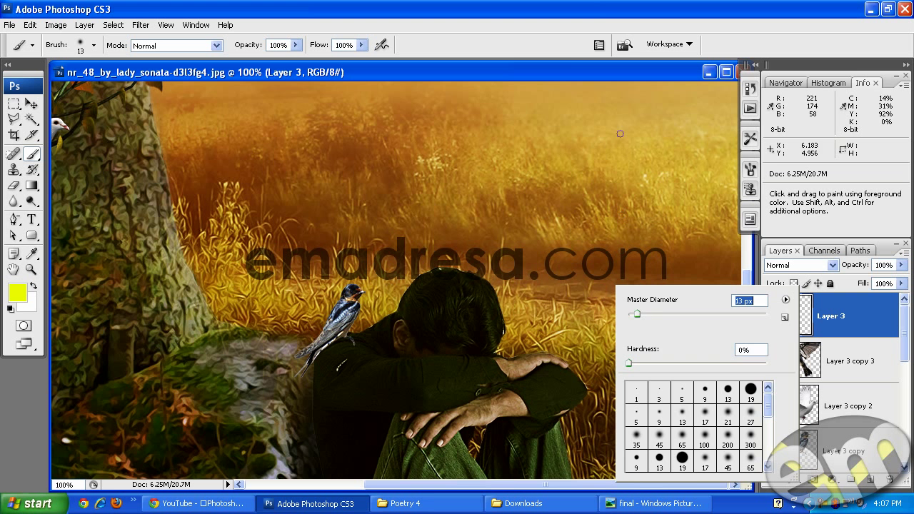
pyautogui.click(620, 77)
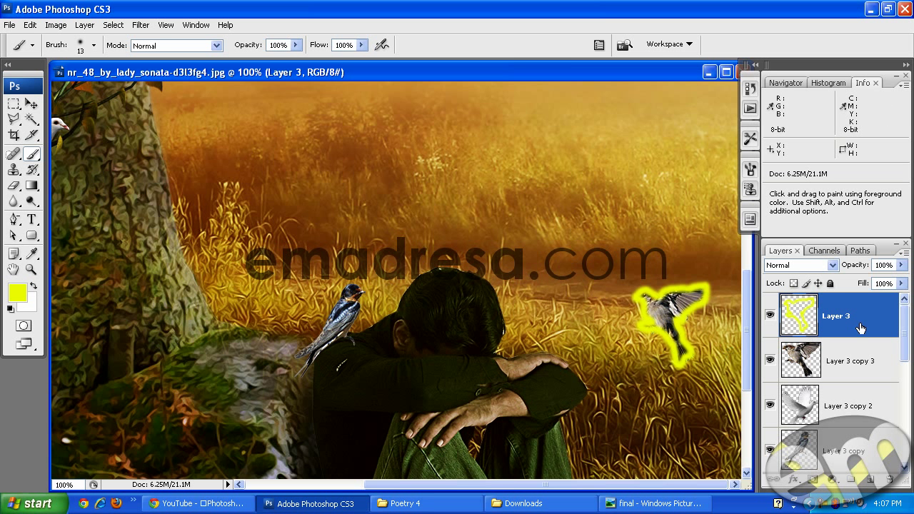
pyautogui.moveTo(870, 316); pyautogui.dragTo(867, 386)
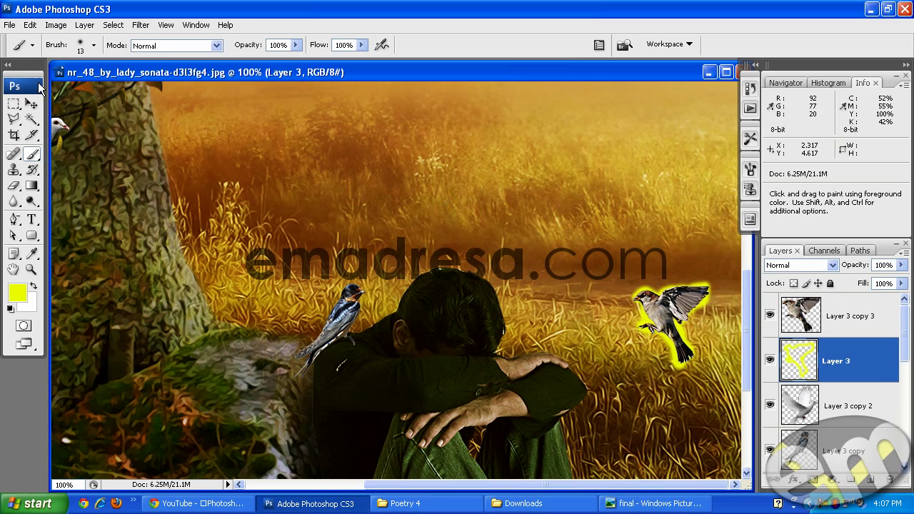
# - Make a rectangular selection around the sparrow, leaving a wide margin of background on every side
pyautogui.click(31, 104)
pyautogui.click(13, 104)
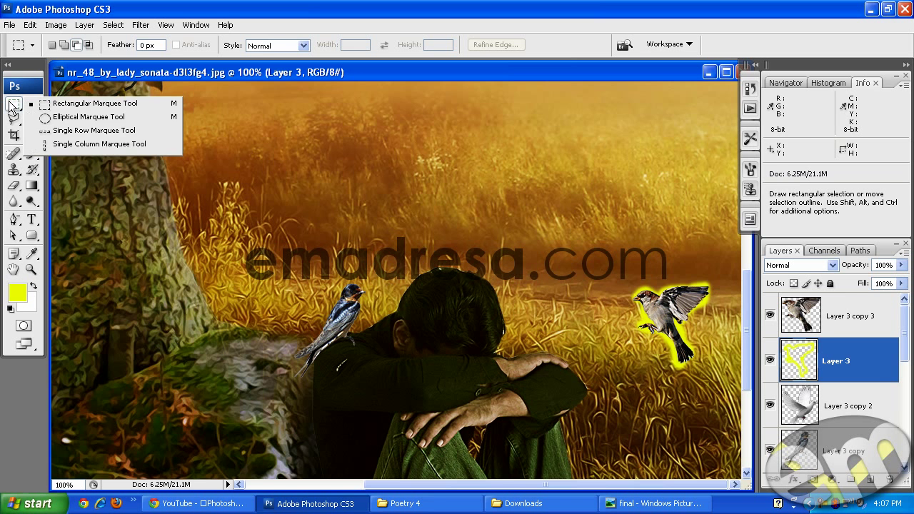
pyautogui.click(93, 104)
pyautogui.moveTo(596, 236); pyautogui.dragTo(723, 353)
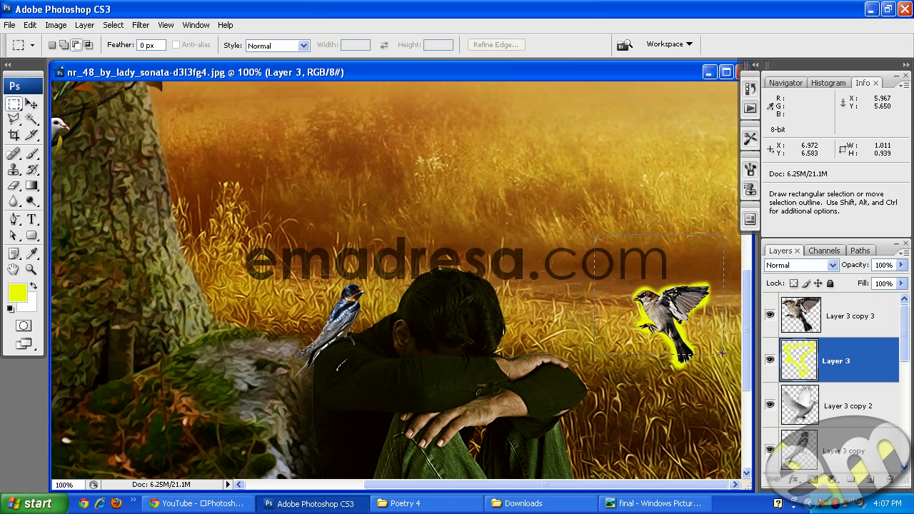
pyautogui.moveTo(741, 401); pyautogui.dragTo(741, 401)
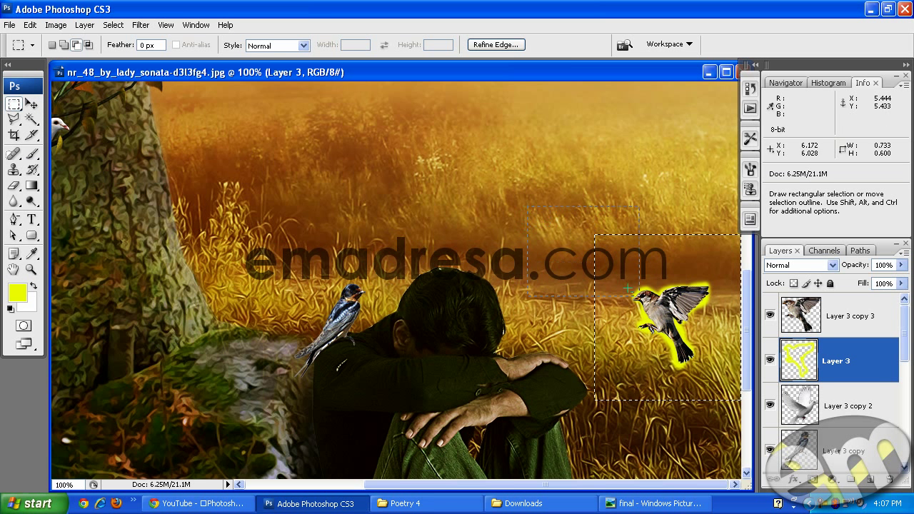
pyautogui.moveTo(538, 186); pyautogui.dragTo(744, 433)
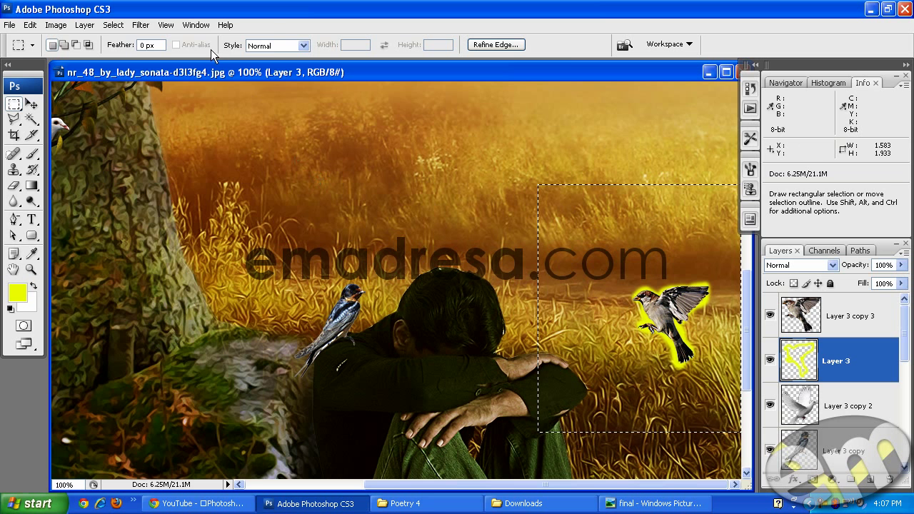
# - Apply a Radial Blur to the yellow outline with amount 100, Zoom method and Best quality, and repeat the filter once
pyautogui.click(143, 26)
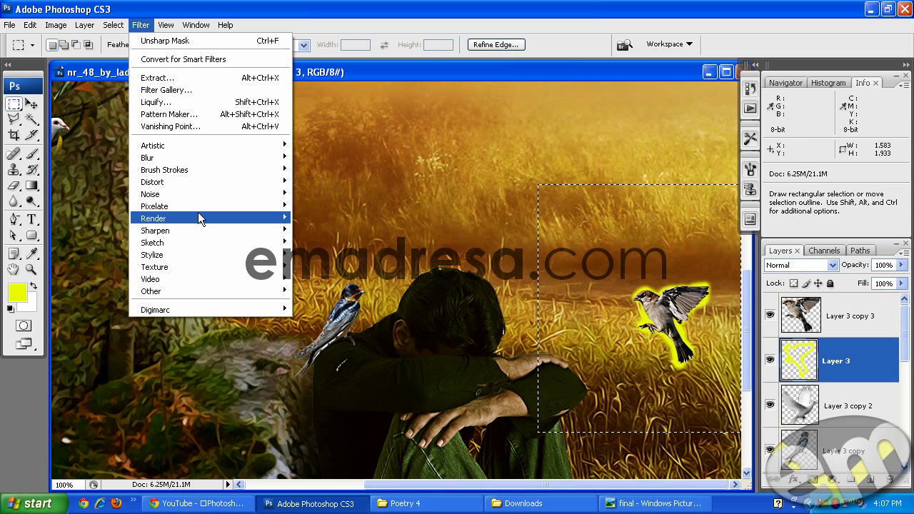
pyautogui.moveTo(201, 163)
pyautogui.click(325, 246)
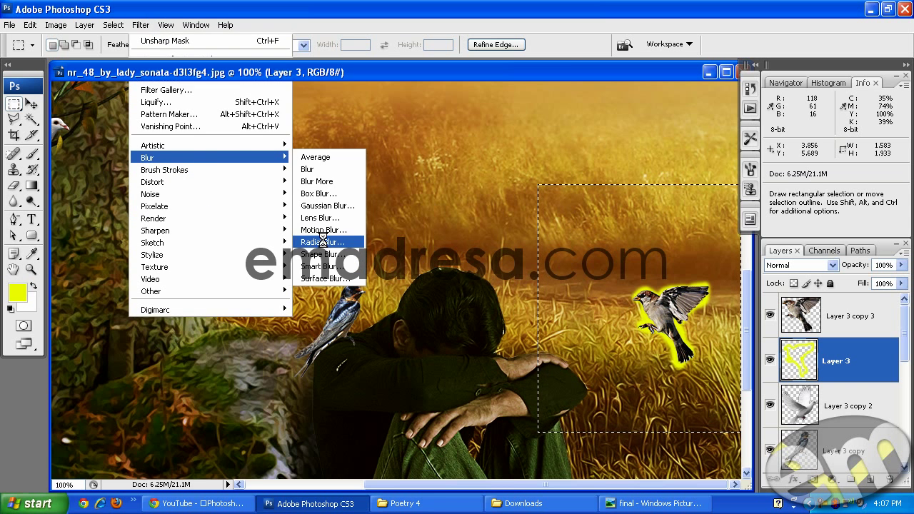
pyautogui.moveTo(414, 160); pyautogui.dragTo(472, 162)
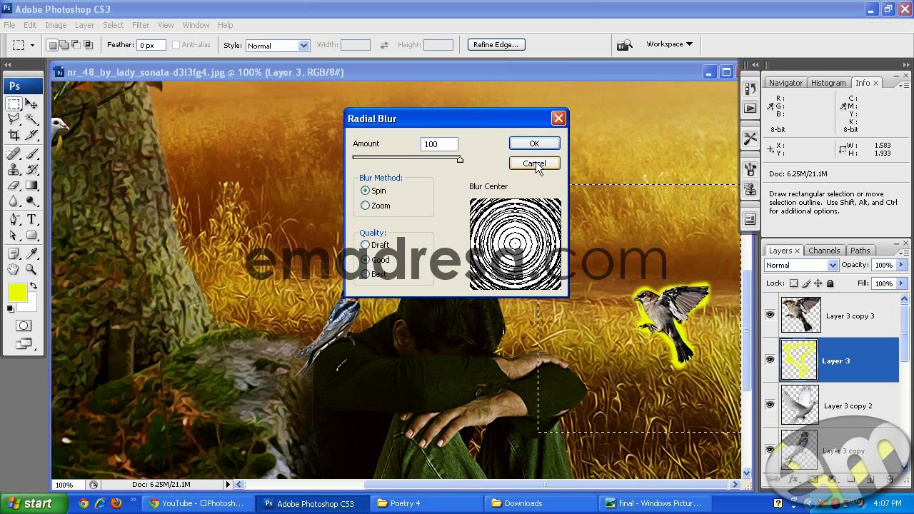
pyautogui.click(366, 207)
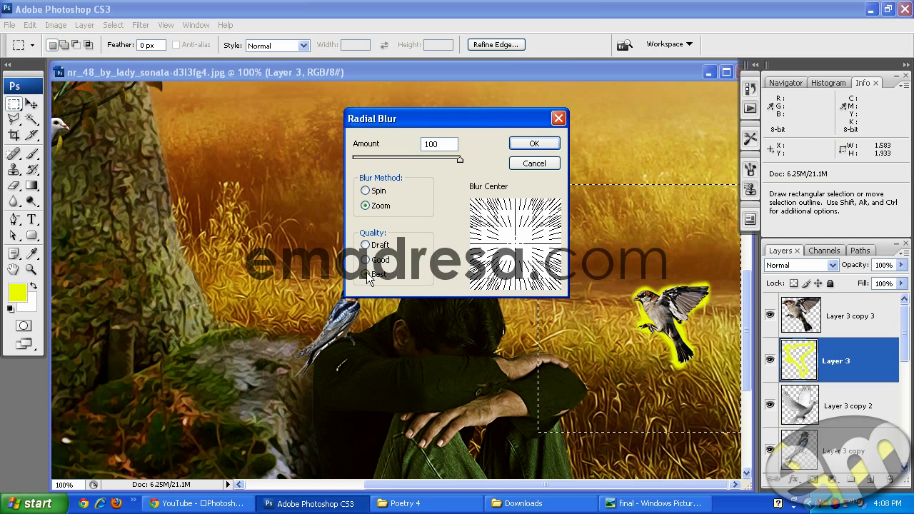
pyautogui.click(534, 144)
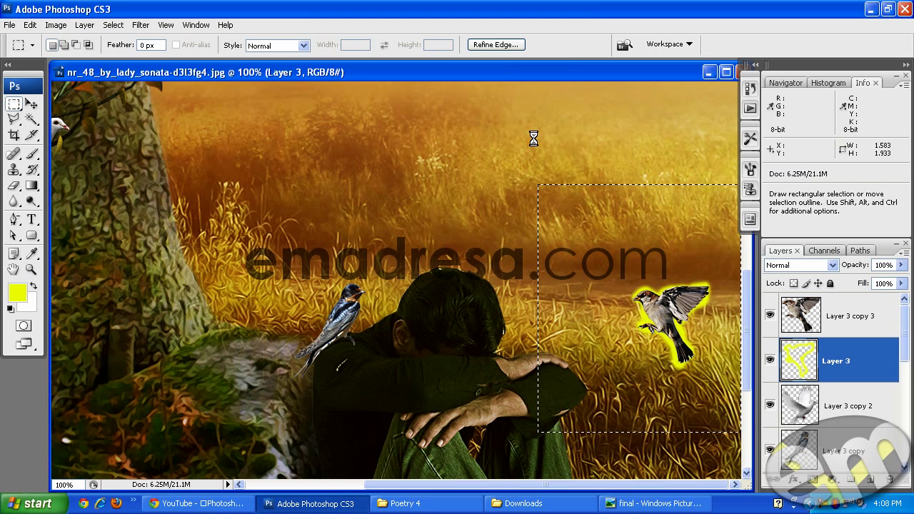
pyautogui.click(141, 25)
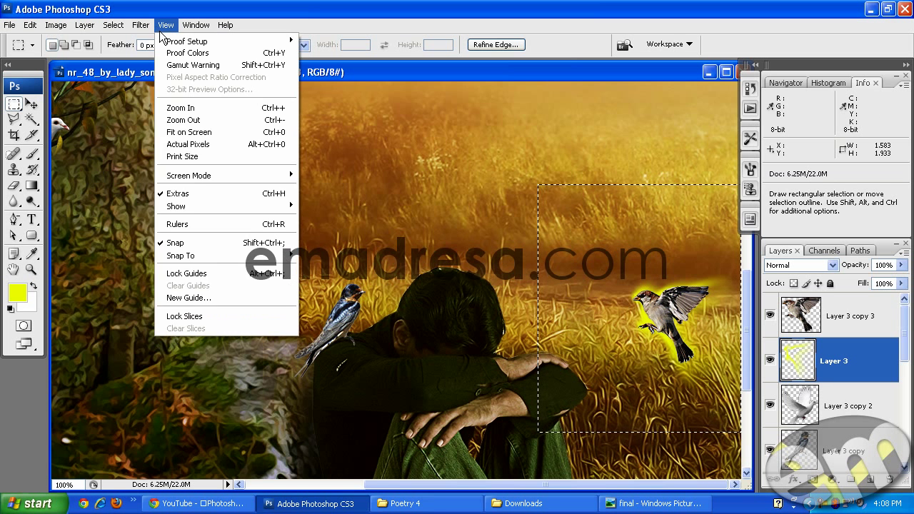
pyautogui.click(142, 41)
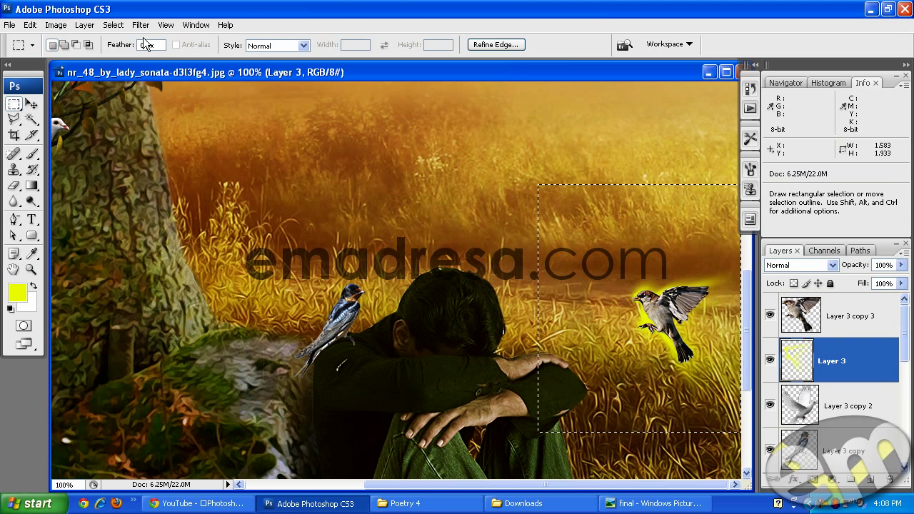
# - Clear the selection and set the yellow glow layer's blend mode to Overlay
pyautogui.click(31, 103)
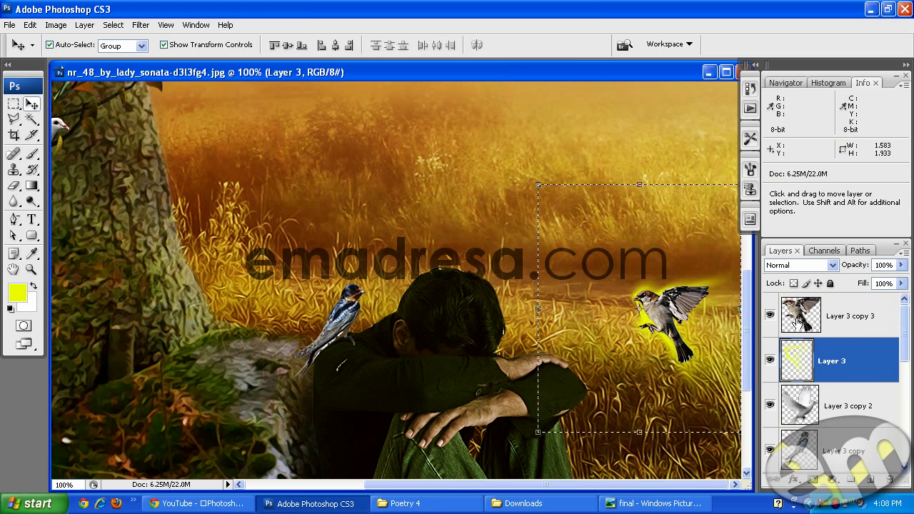
pyautogui.hotkey('ctrl', 'd')
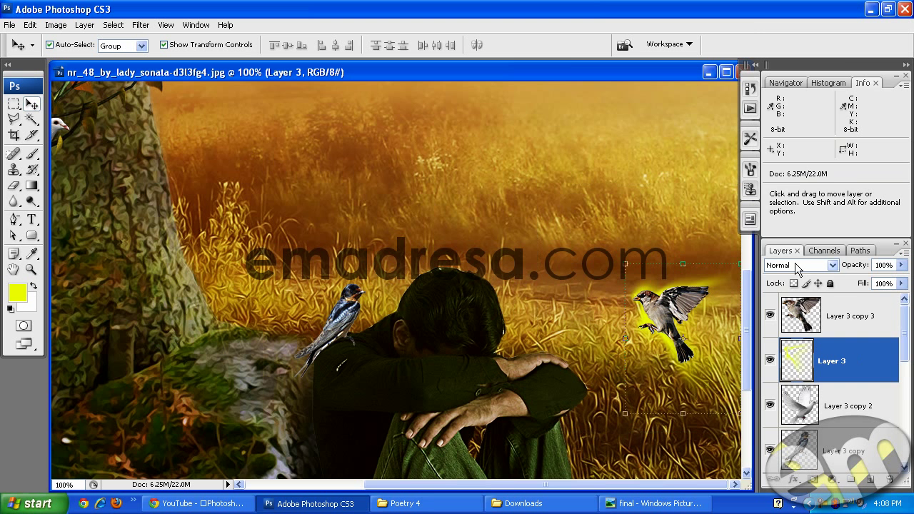
pyautogui.click(833, 265)
pyautogui.click(806, 185)
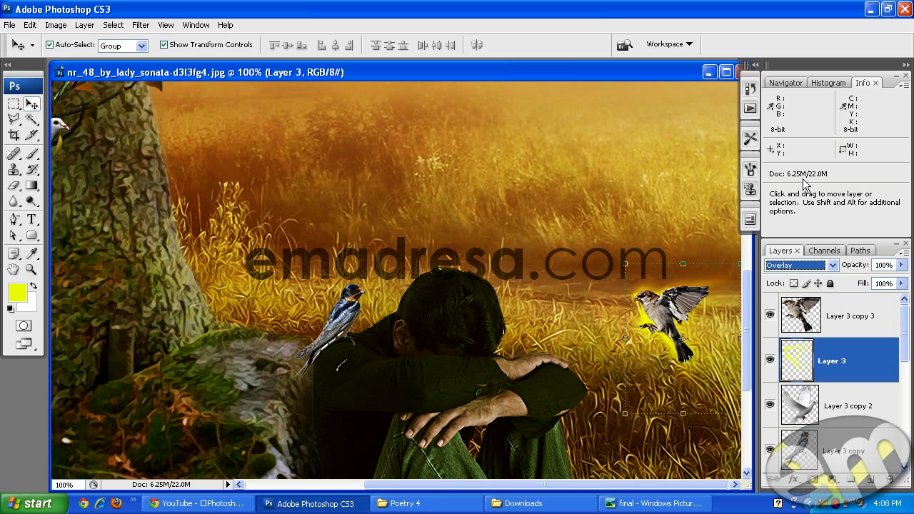
# - View the whole composite at 33.33% and compare it with the finished reference image in Windows Picture and Fax Viewer
pyautogui.click(31, 269)
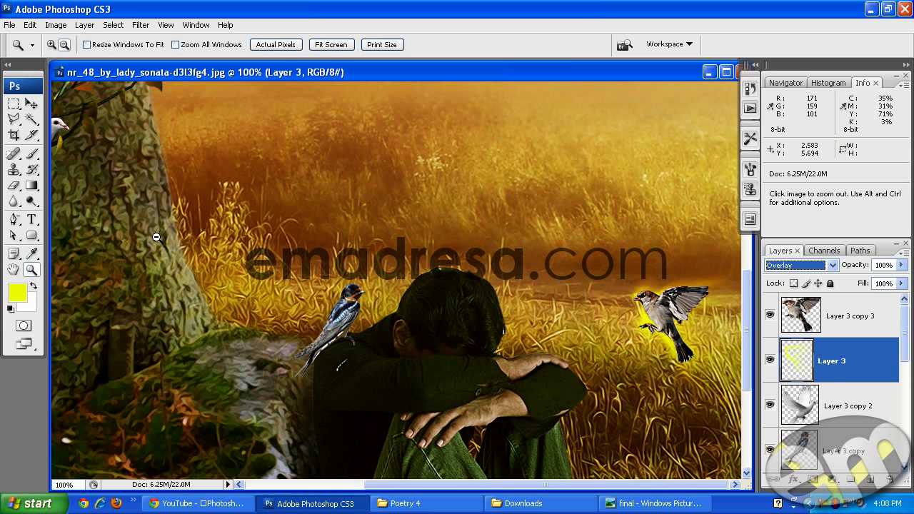
pyautogui.keyDown('alt'); pyautogui.click(451, 279); pyautogui.keyUp('alt')
pyautogui.keyDown('alt'); pyautogui.click(452, 299); pyautogui.keyUp('alt')
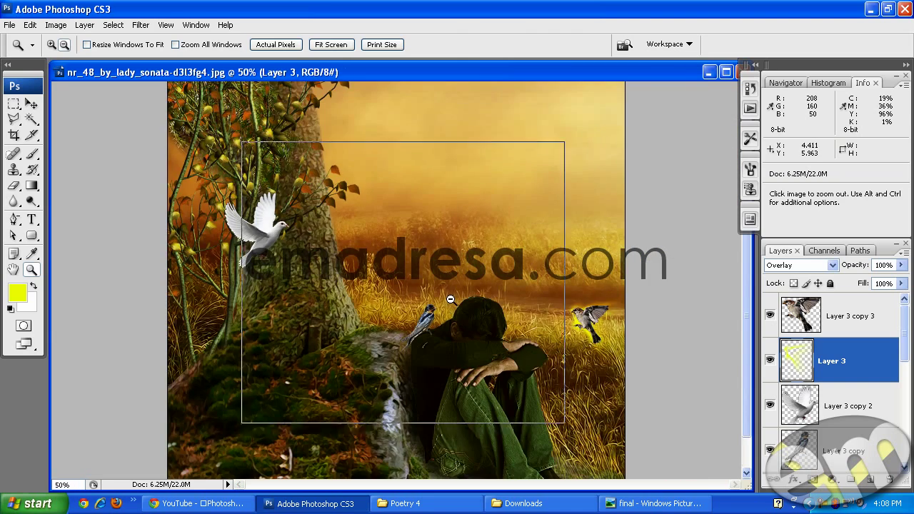
pyautogui.keyDown('alt'); pyautogui.click(447, 304); pyautogui.keyUp('alt')
pyautogui.click(660, 505)
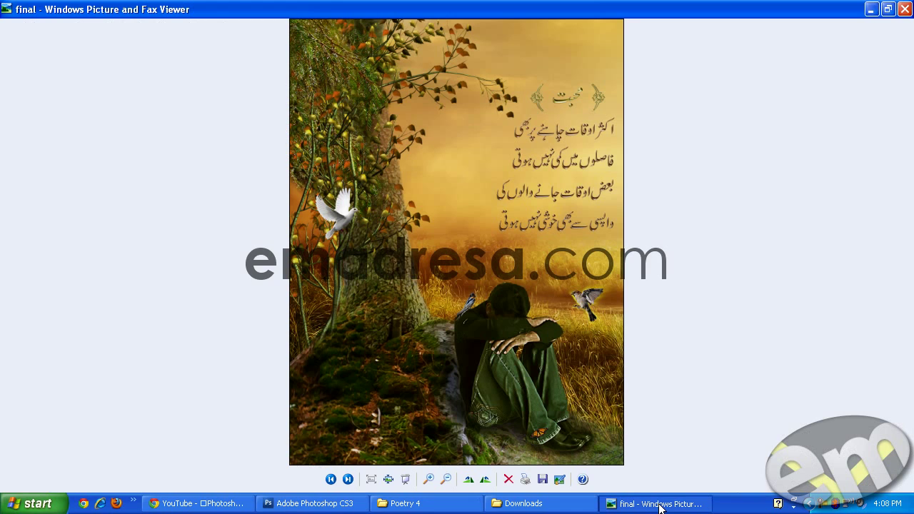
pyautogui.click(660, 505)
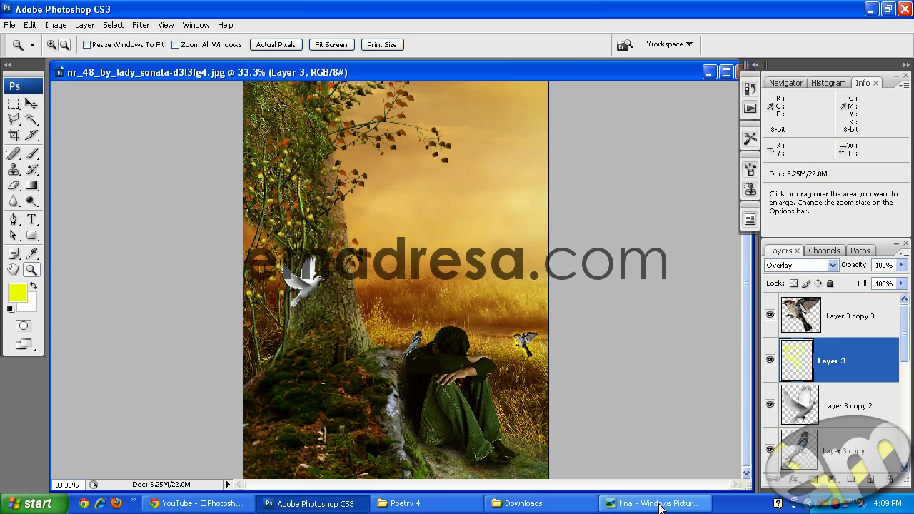
# - Switch to Google Chrome and view the YouTube channel page and the IT Janat forum page
pyautogui.click(199, 504)
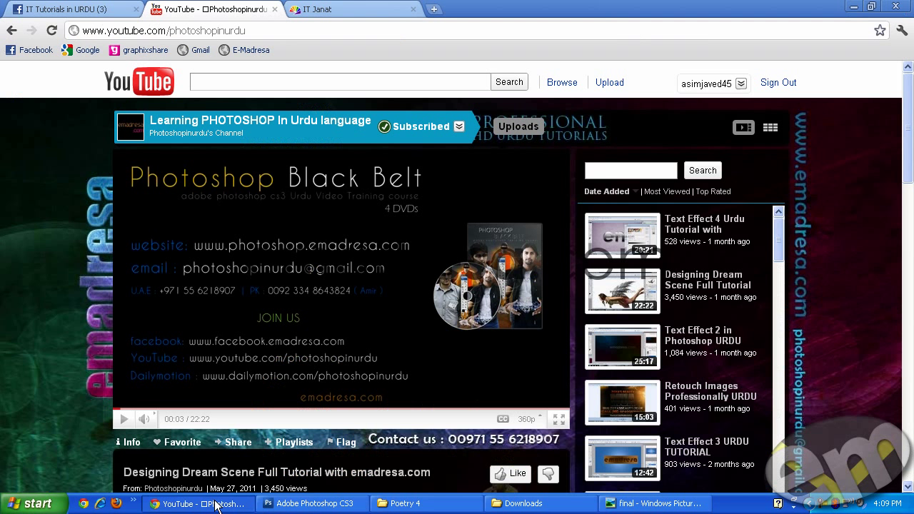
pyautogui.click(329, 8)
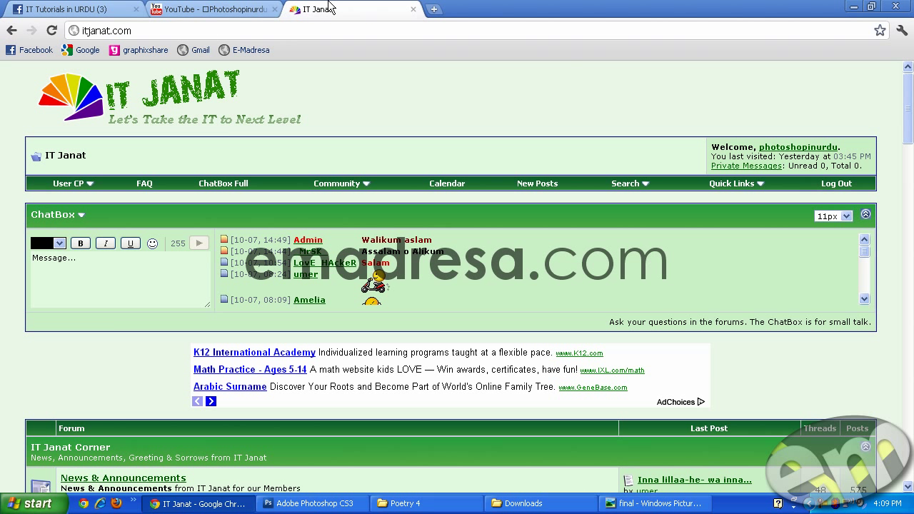